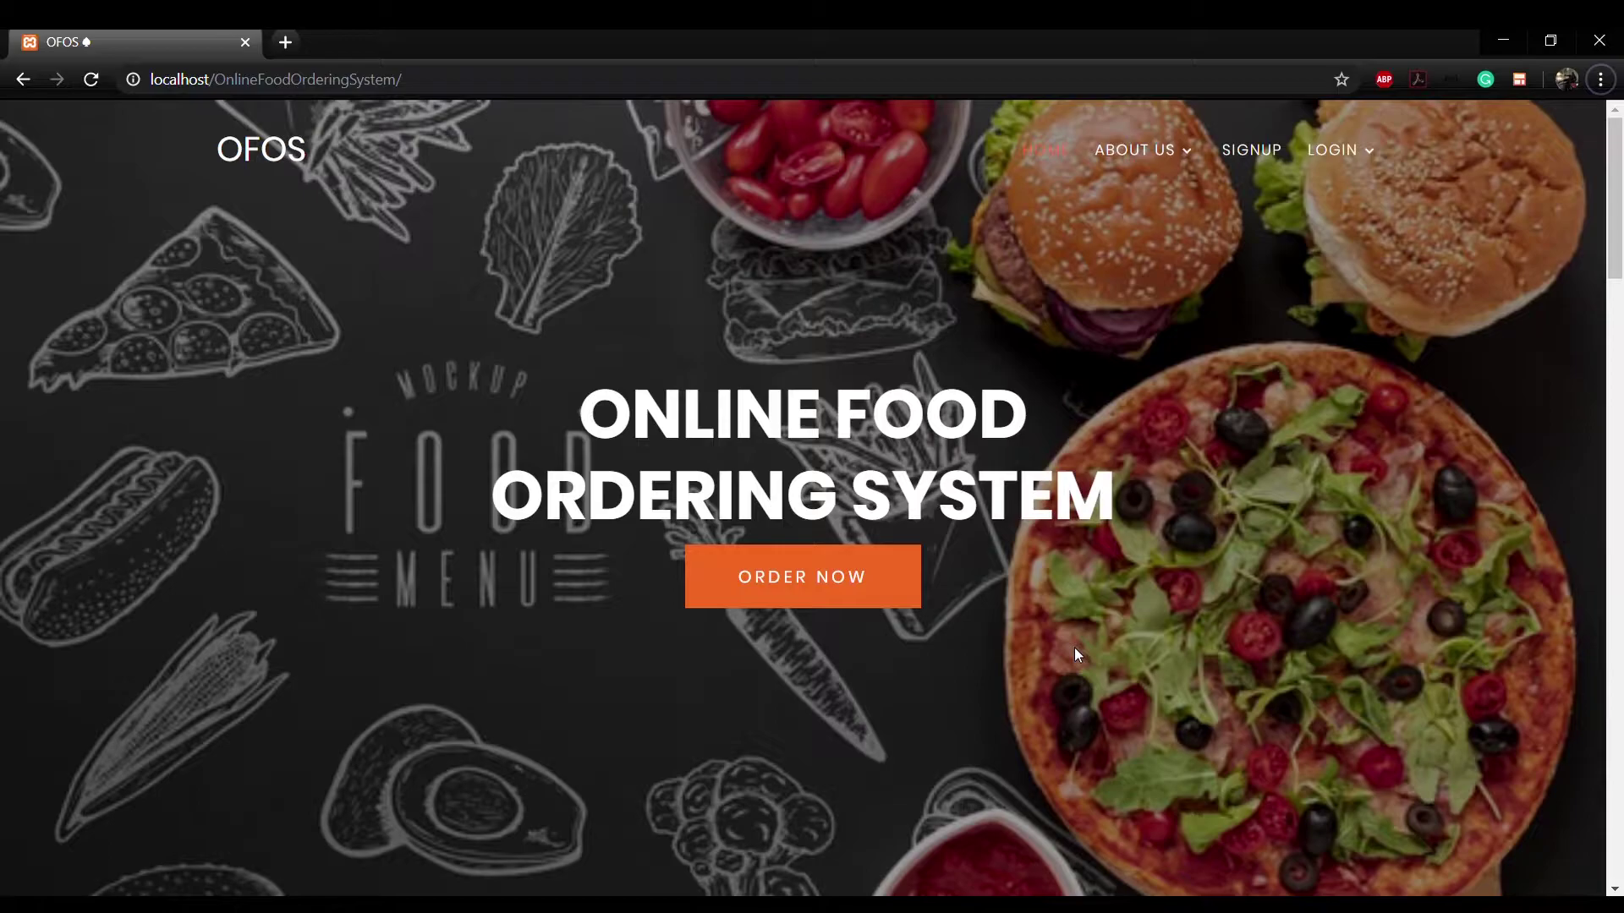
# Step: Jump to the How It Works section via ABOUT US, then scroll down to the Our Team members
pyautogui.click(802, 576)
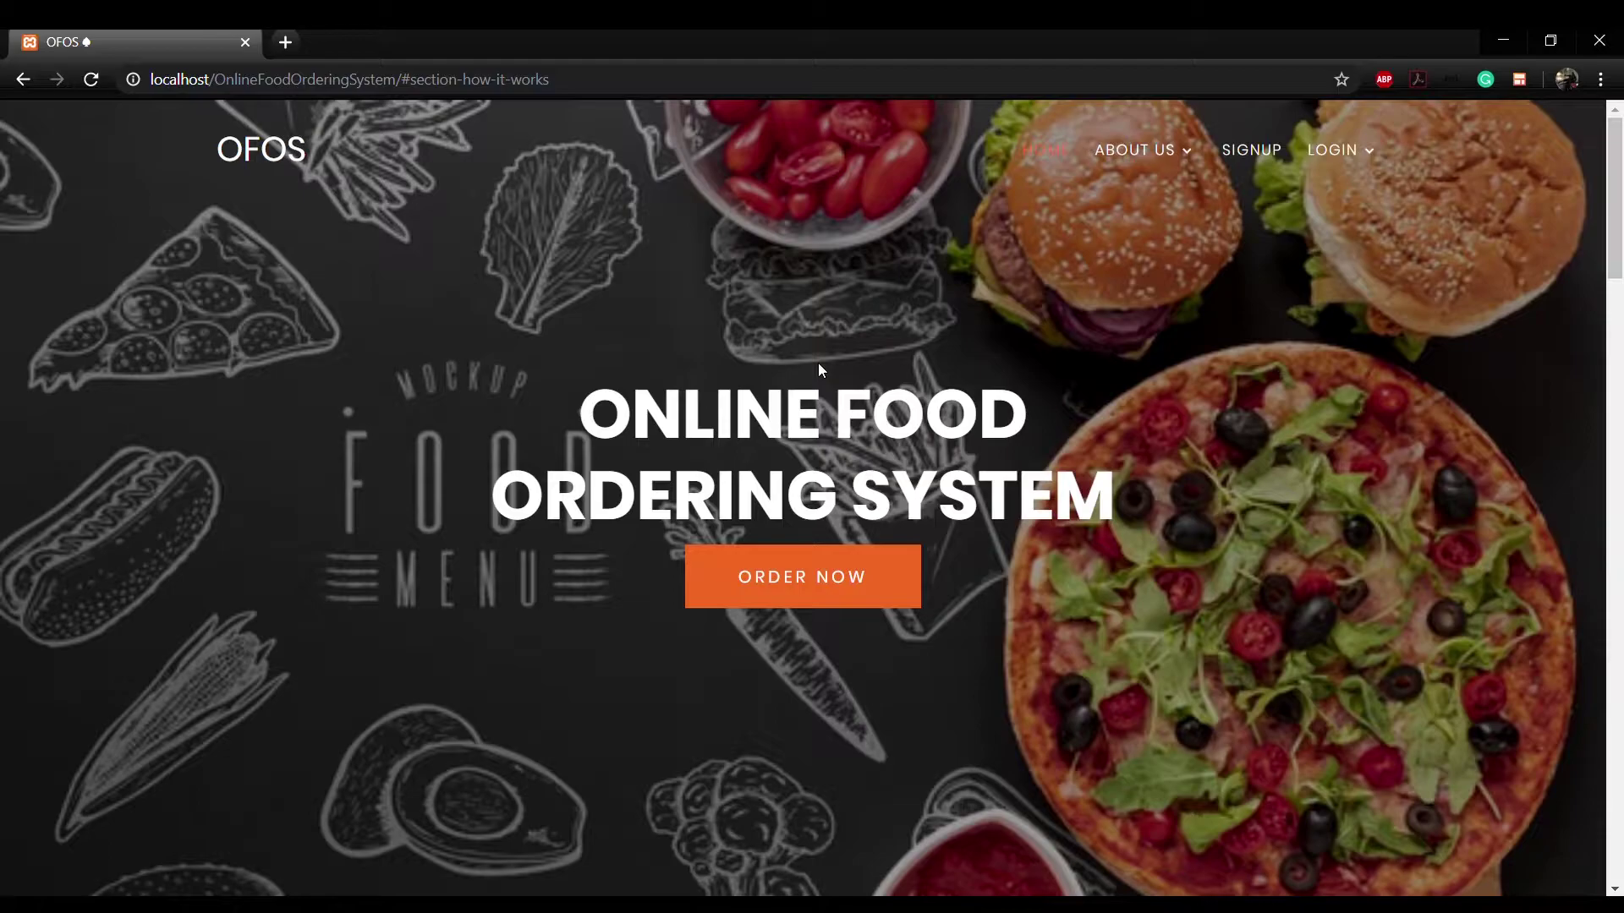
pyautogui.moveTo(1133, 151)
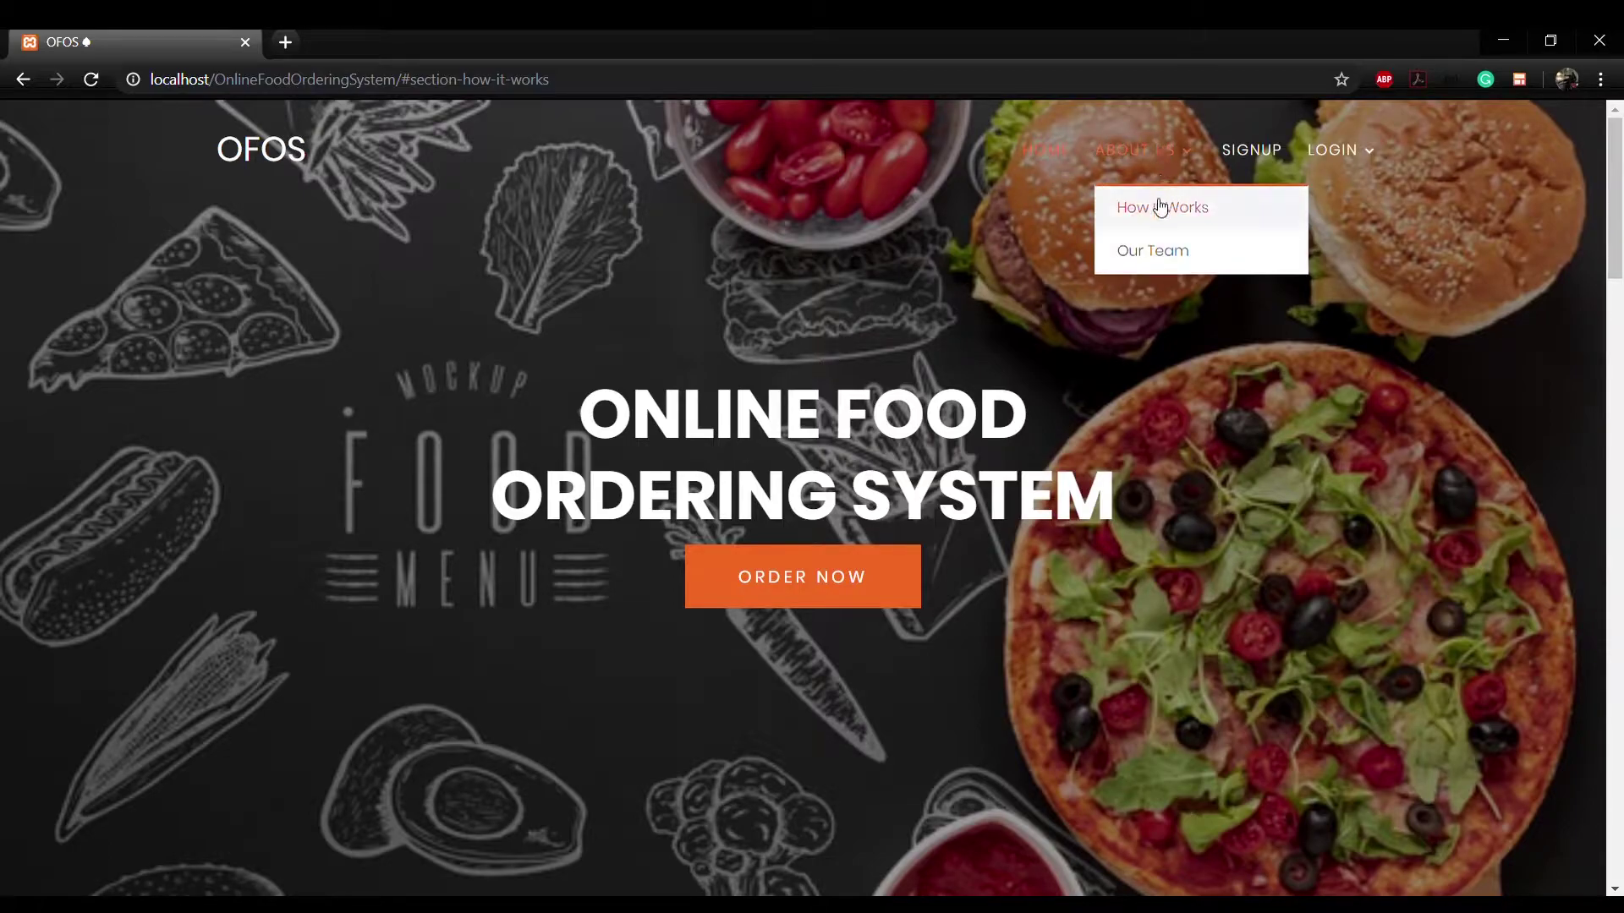
pyautogui.click(1159, 205)
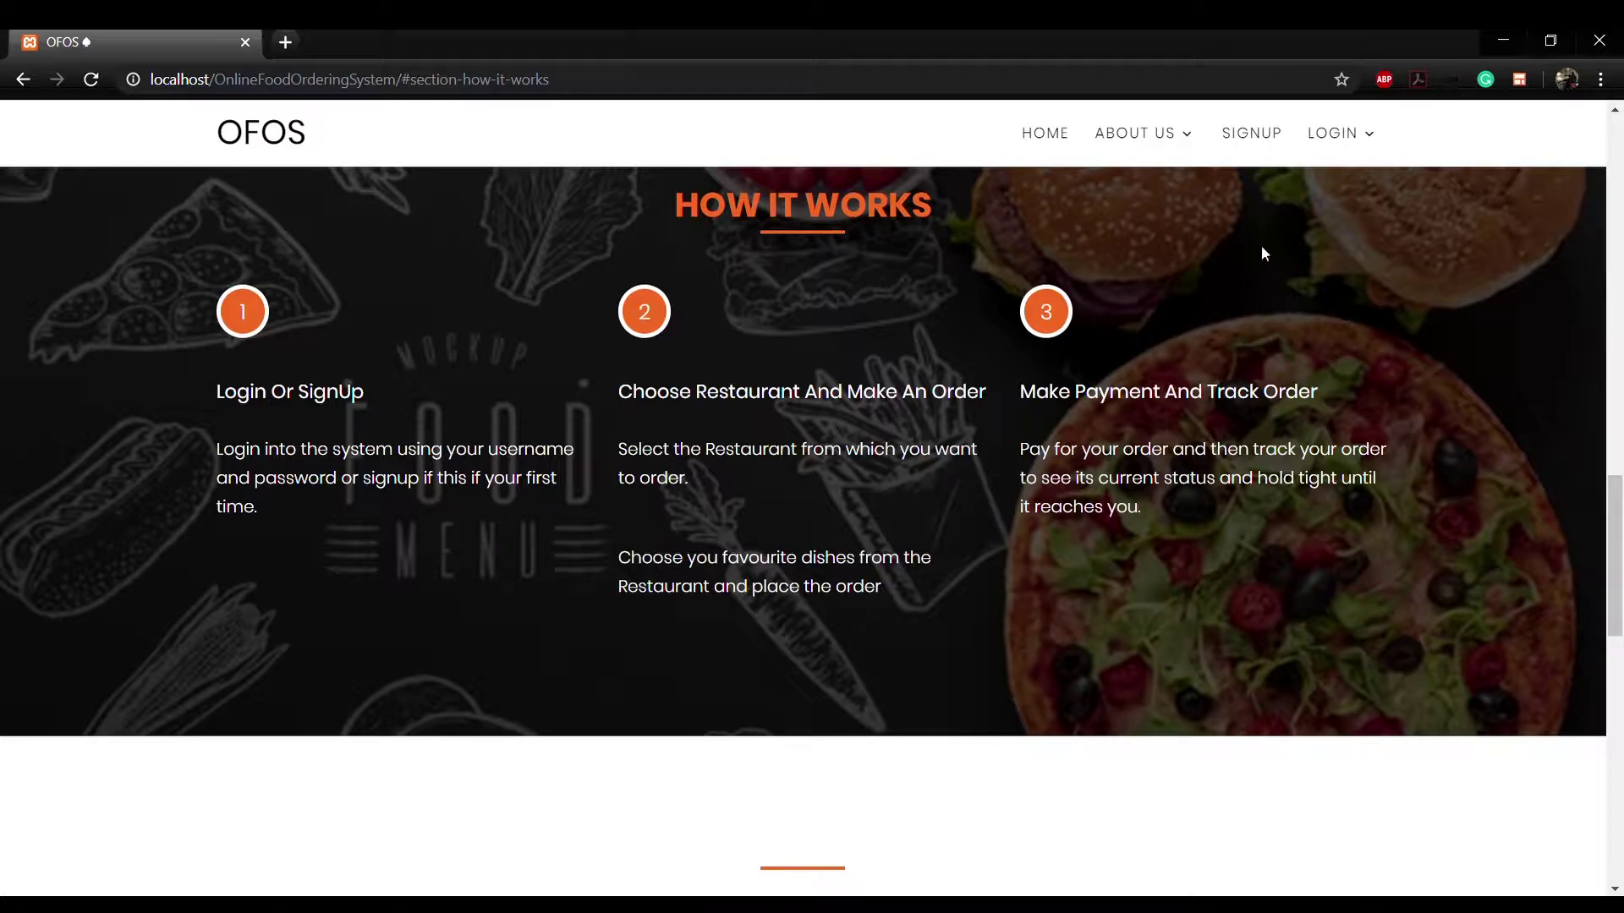
pyautogui.scroll(-7, 643, 443)
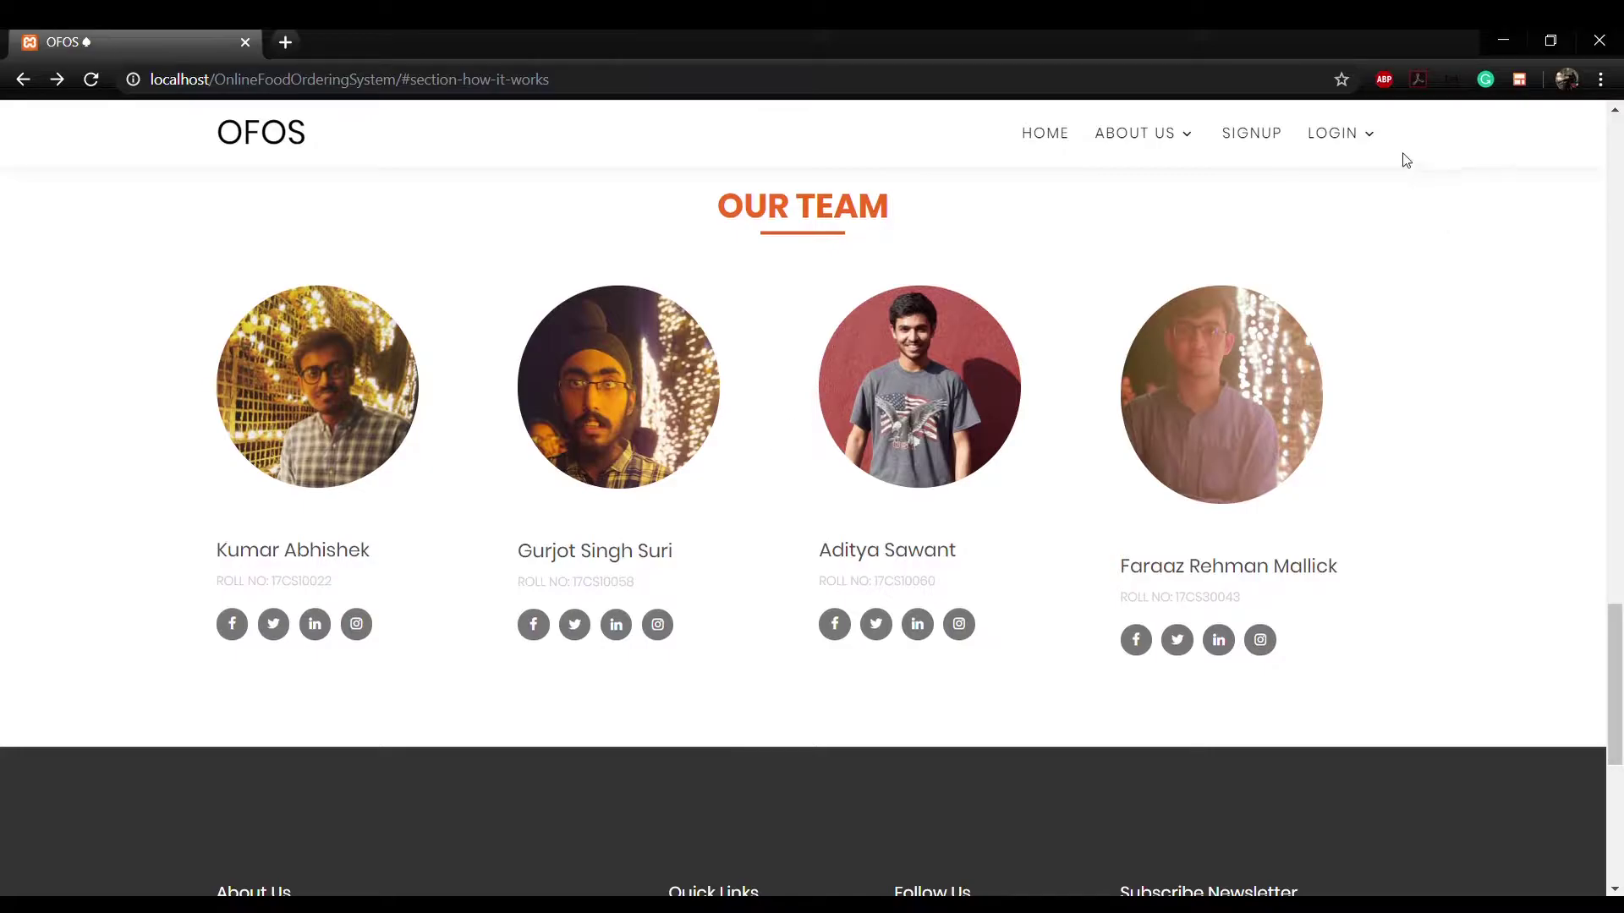
# Step: Log in as the admin user with the admin password and dismiss the success message
pyautogui.click(1367, 137)
pyautogui.click(1350, 287)
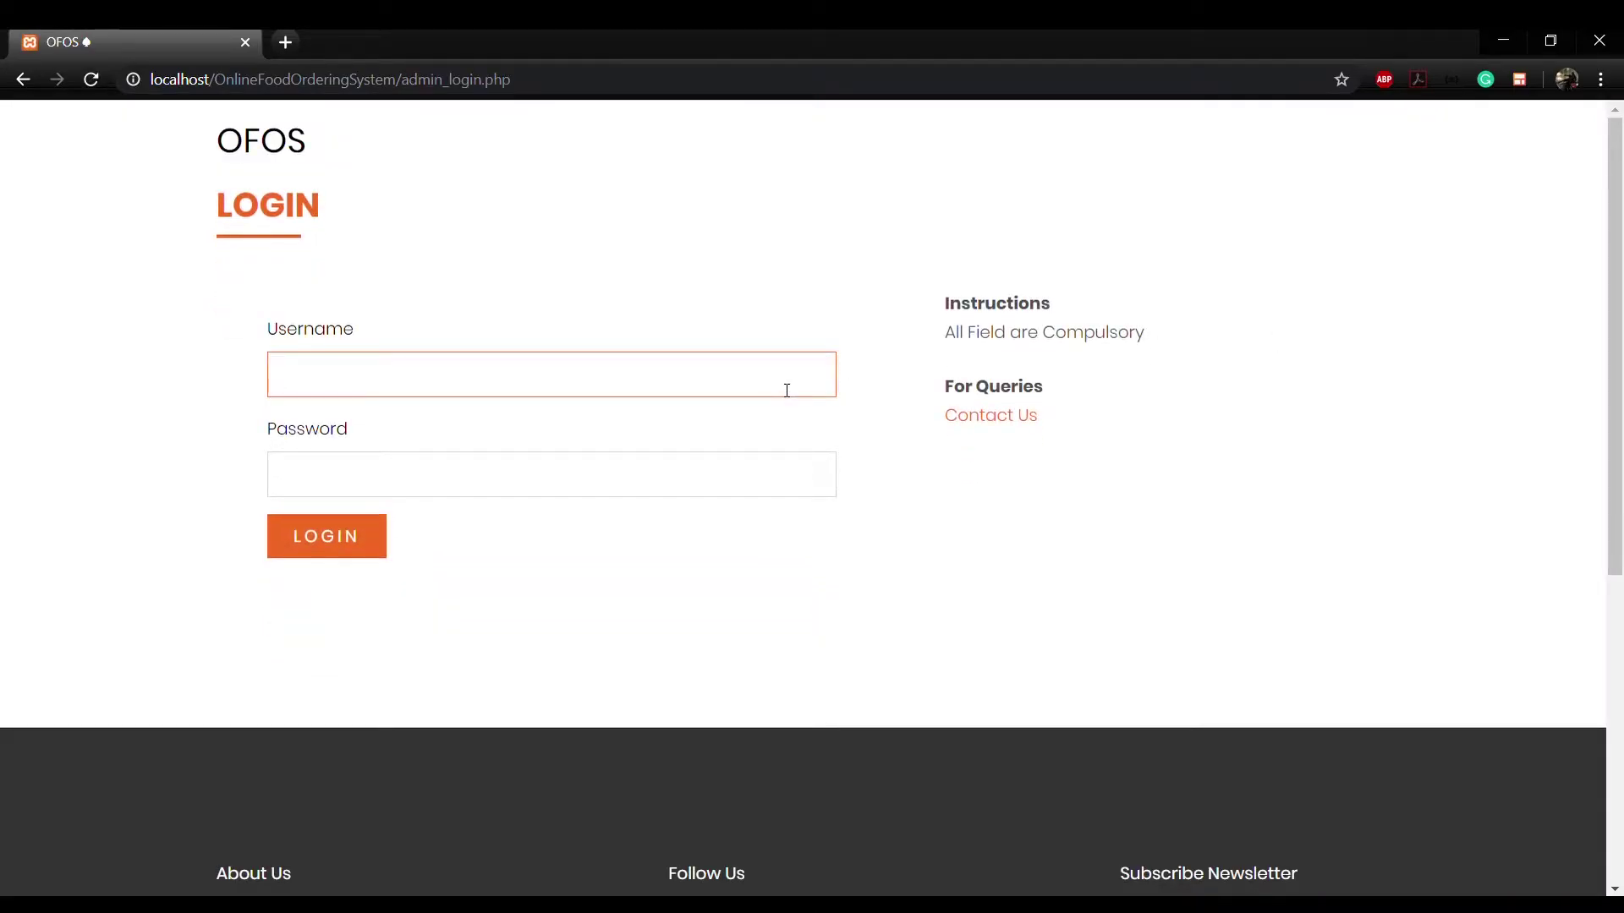
pyautogui.write('admin')
pyautogui.press('Tab')
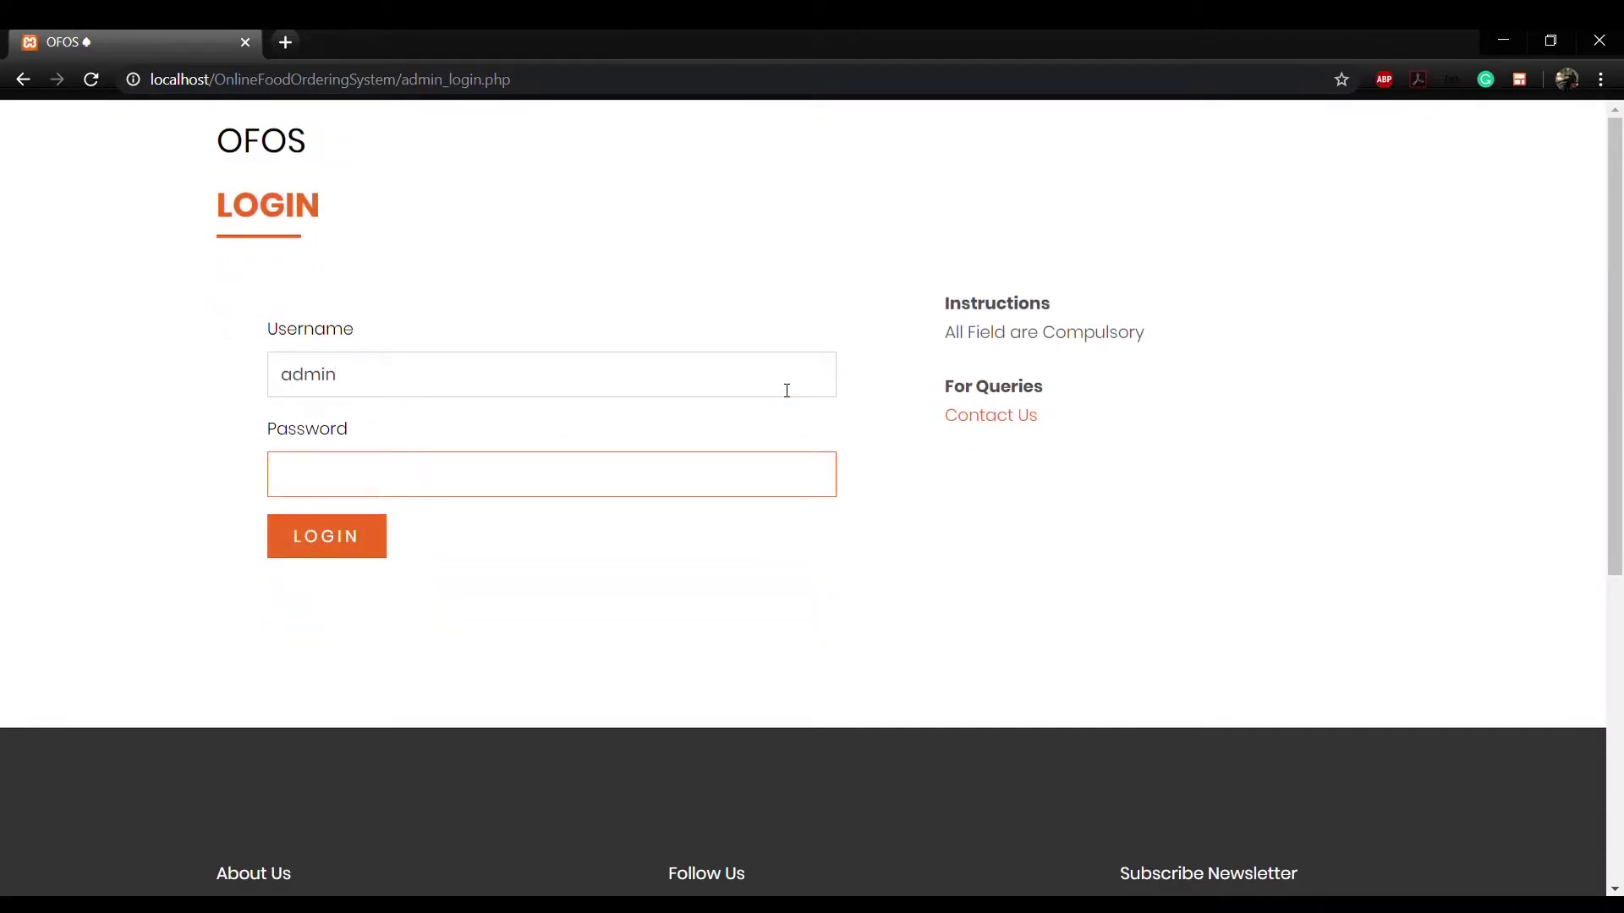
pyautogui.write('admin123')
pyautogui.press('Return')
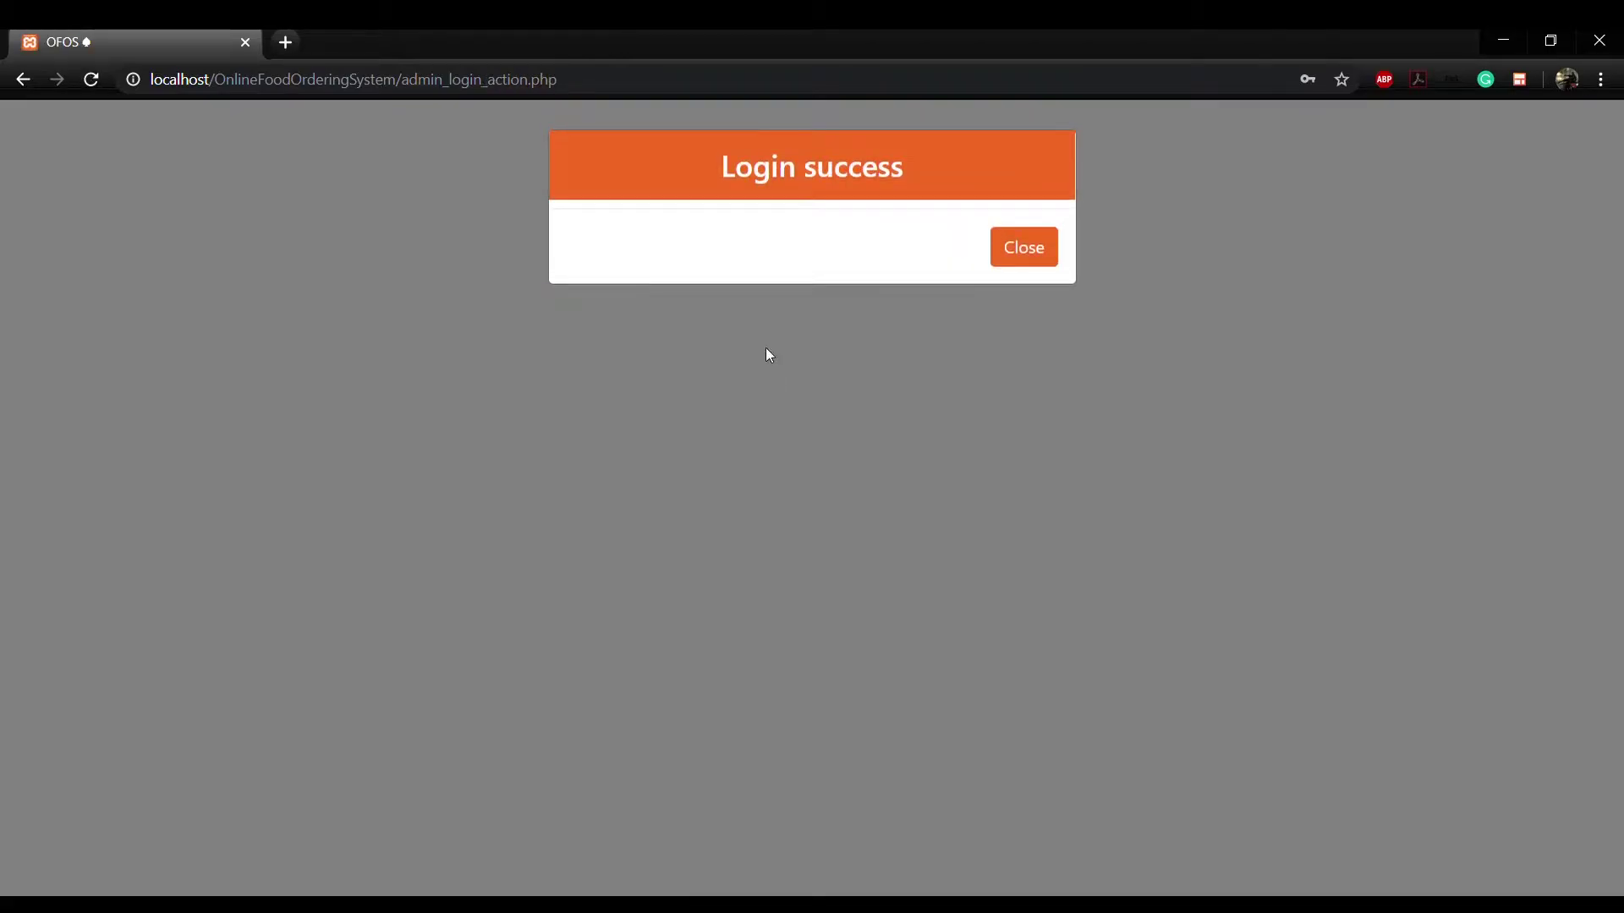
pyautogui.click(1019, 261)
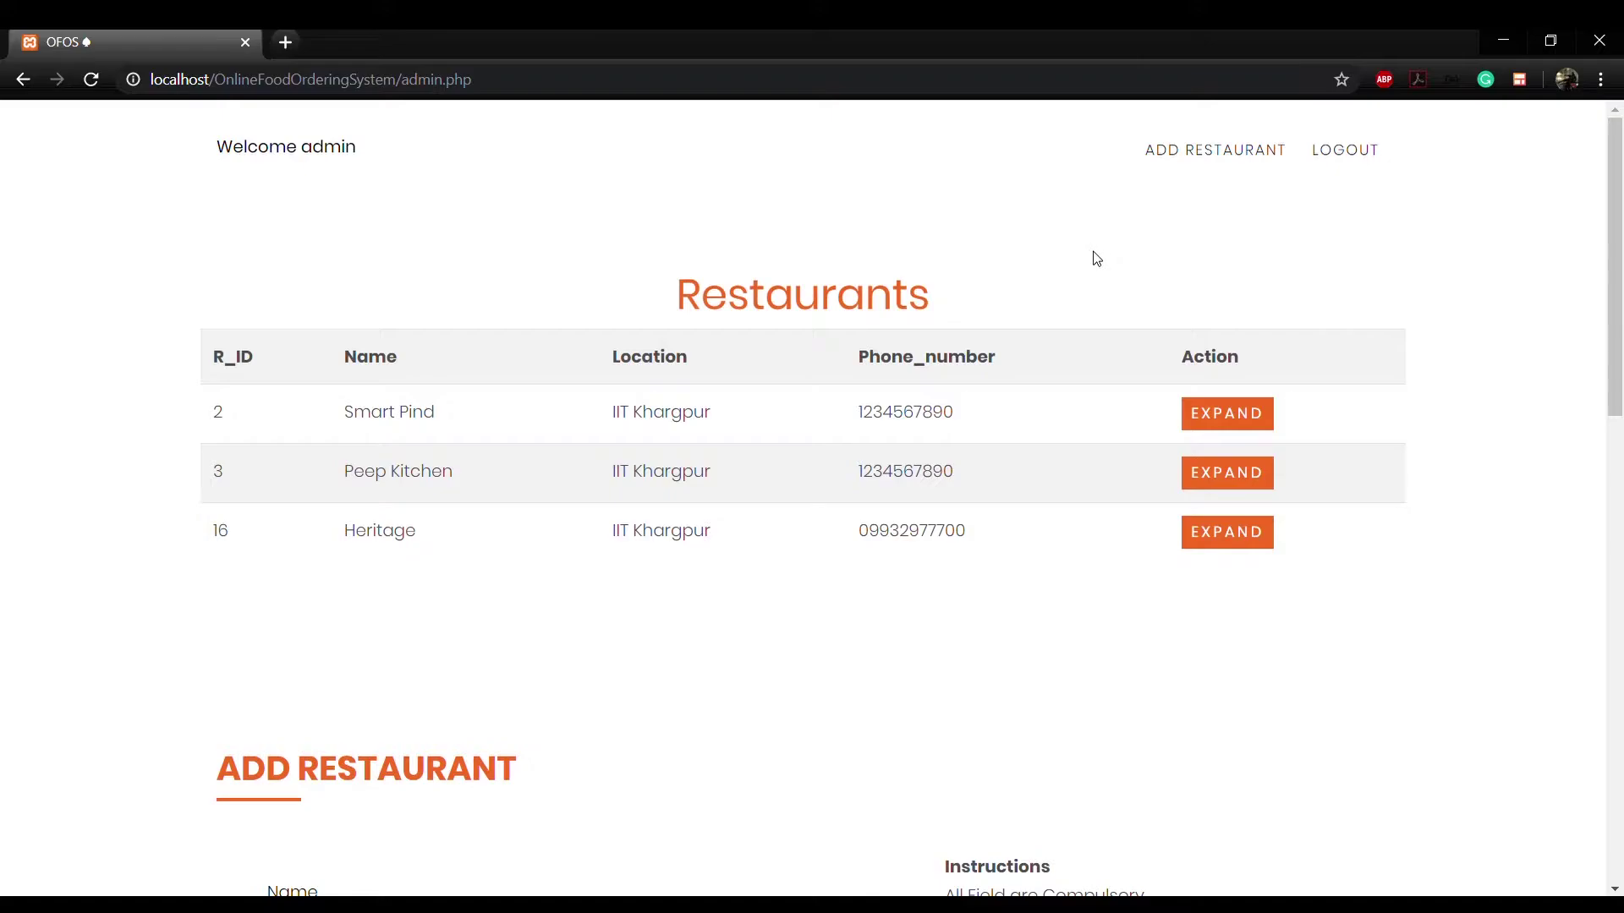
# Step: Expand the Smart Pind row to view its single manager's details
pyautogui.click(1261, 414)
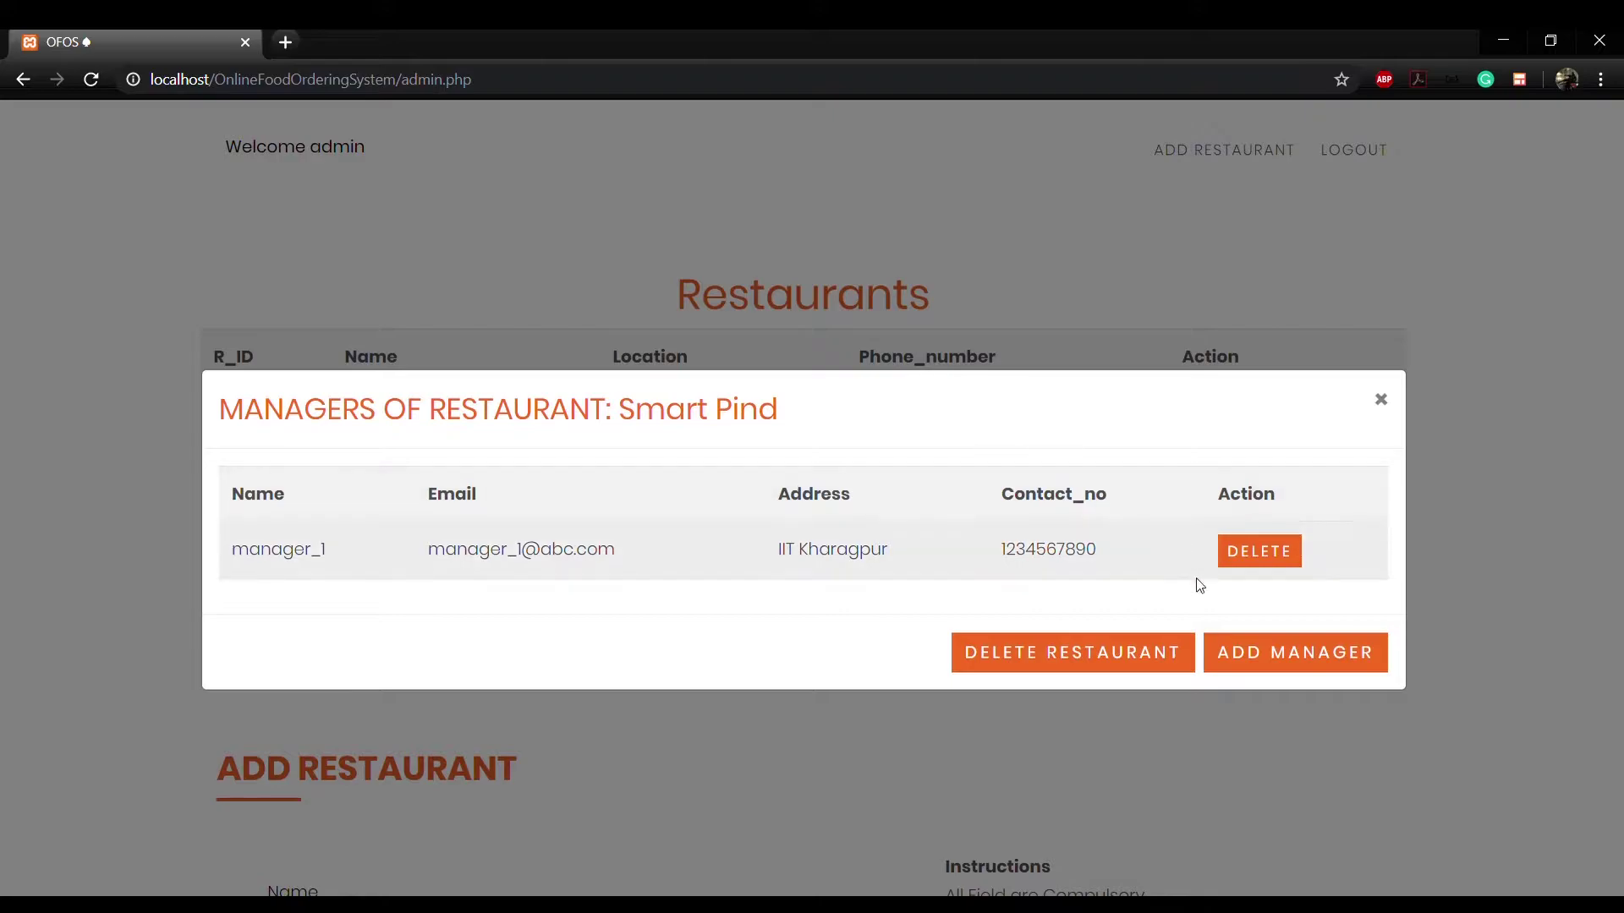
# Step: Start a new Smart Pind manager with username manager_test, a password and a name
pyautogui.click(1248, 658)
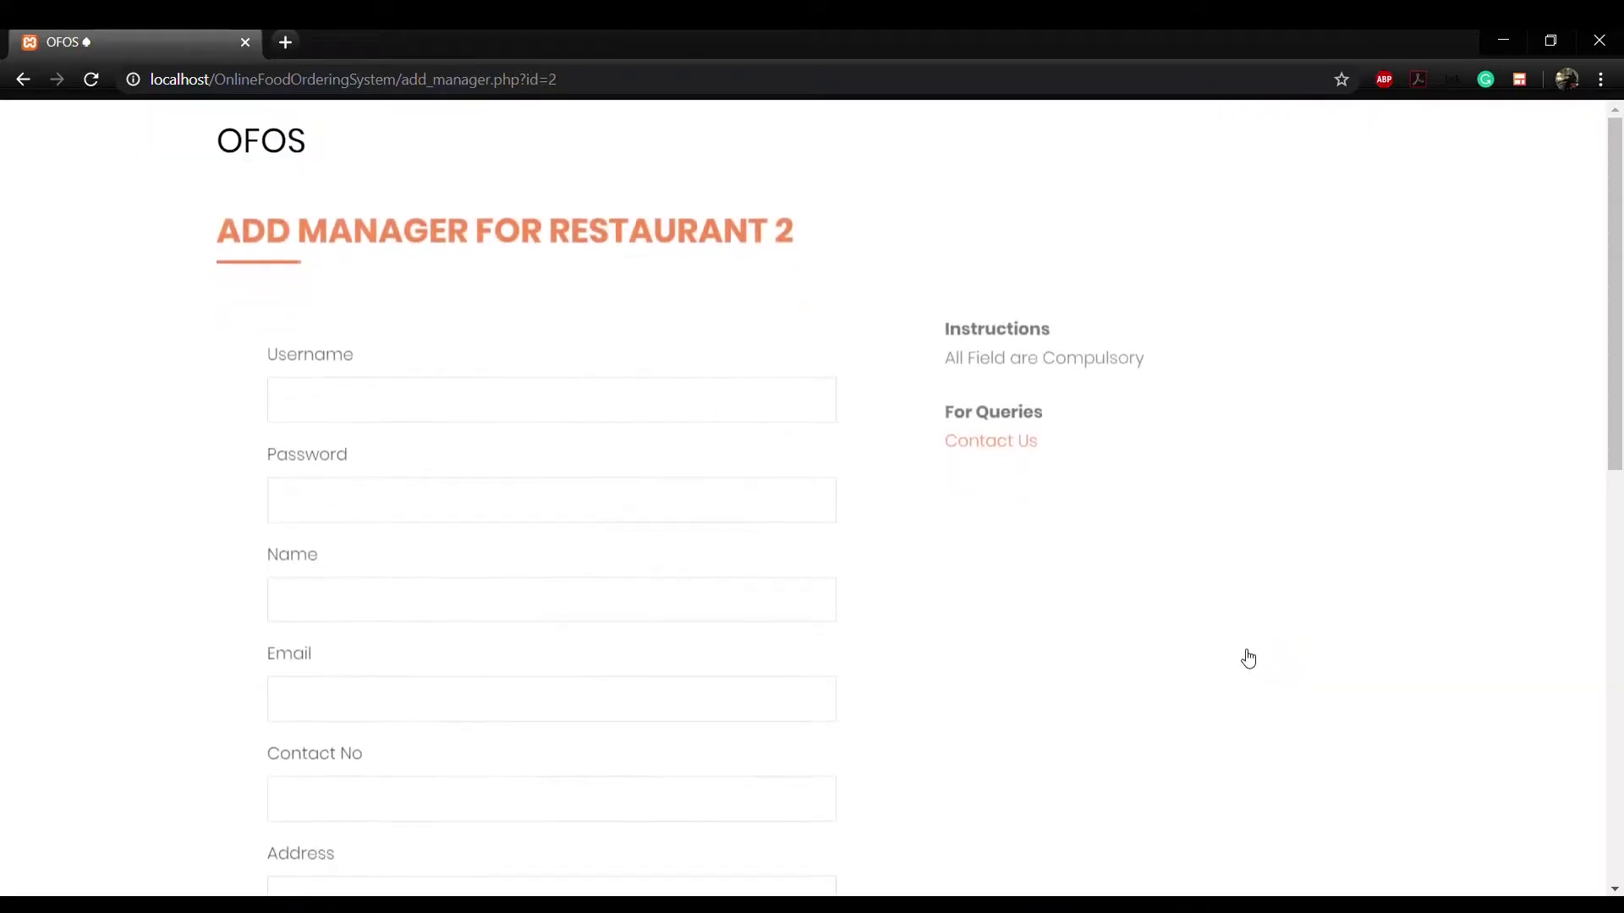
pyautogui.click(602, 379)
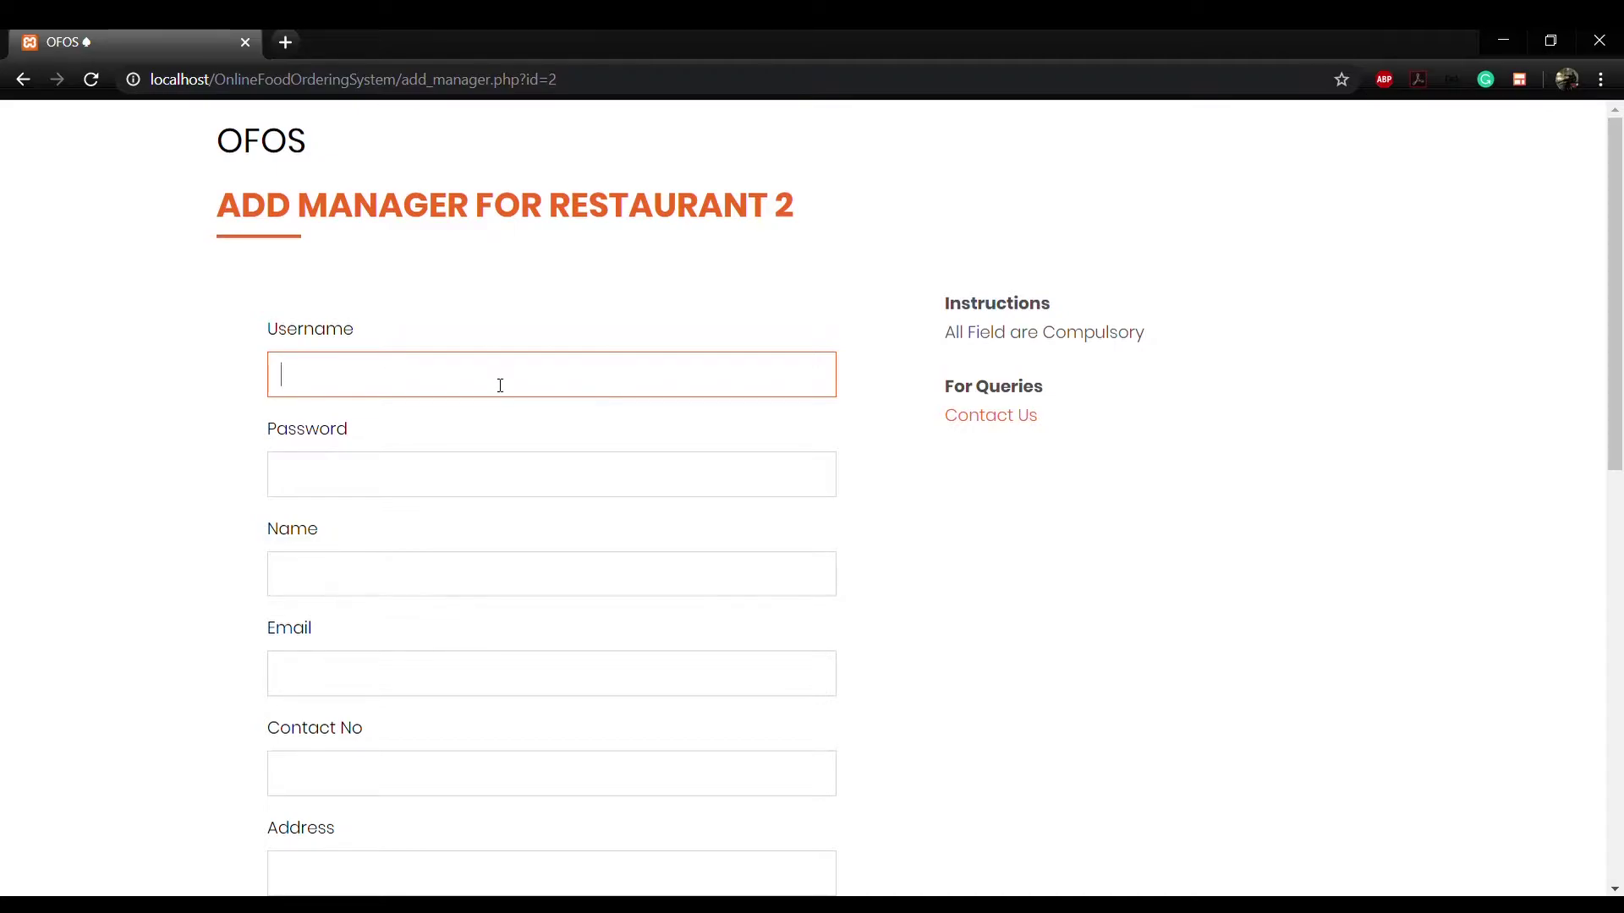
pyautogui.write('manager_test')
pyautogui.click(472, 465)
pyautogui.write('password')
pyautogui.click(415, 583)
pyautogui.write('manager_test')
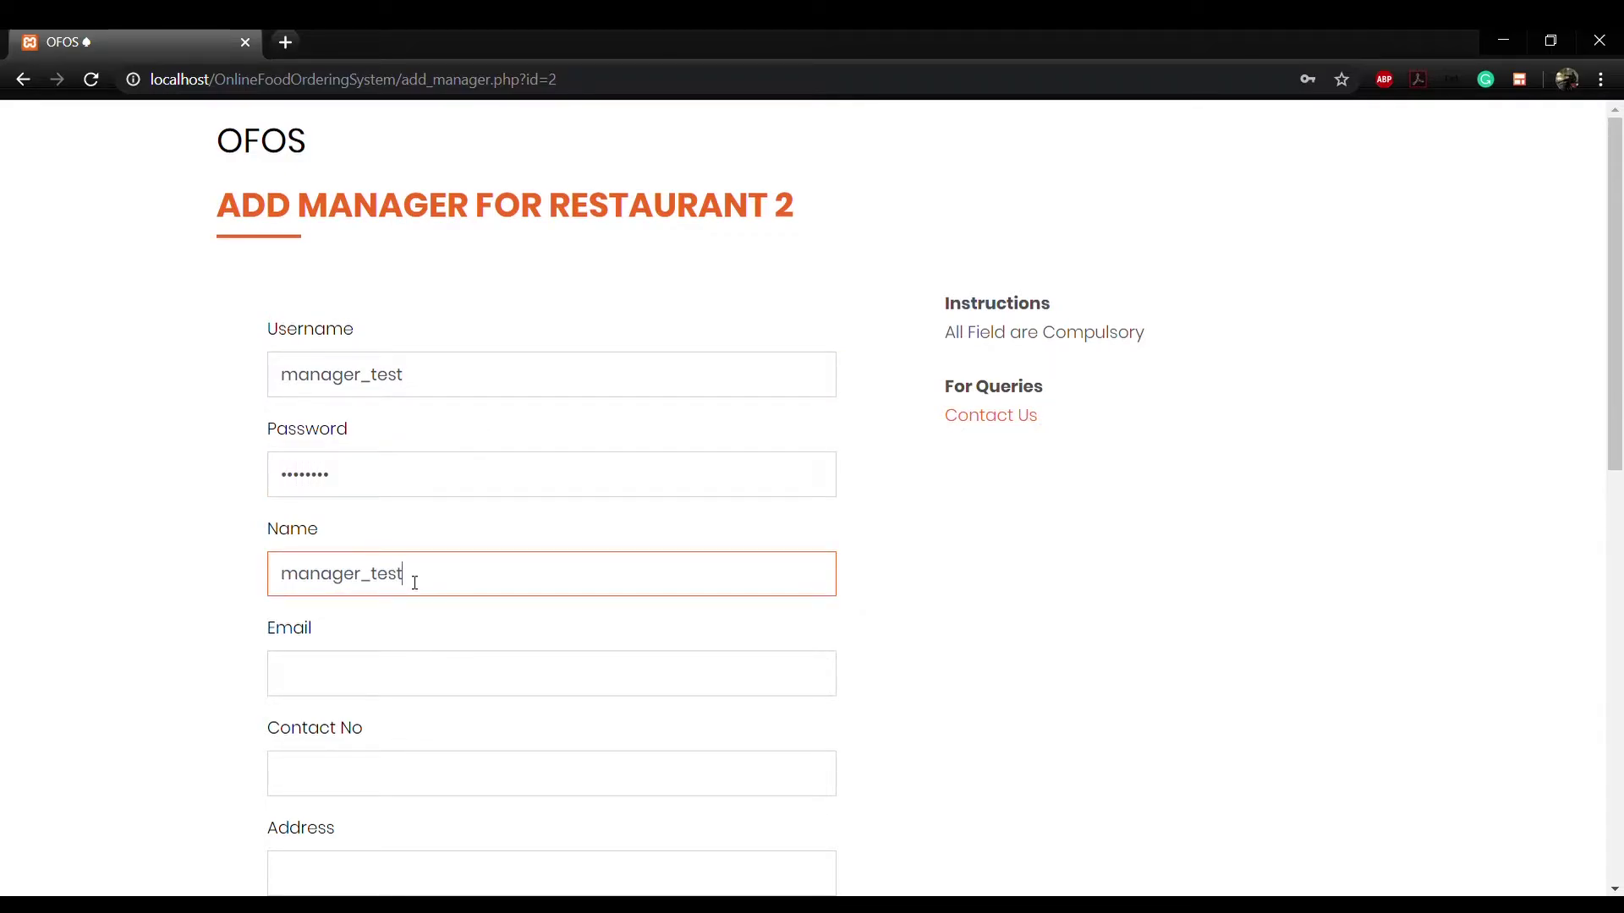
# Step: Fill in the manager's e-mail, contact number and address IIT Kharagpur, then submit
pyautogui.click(417, 674)
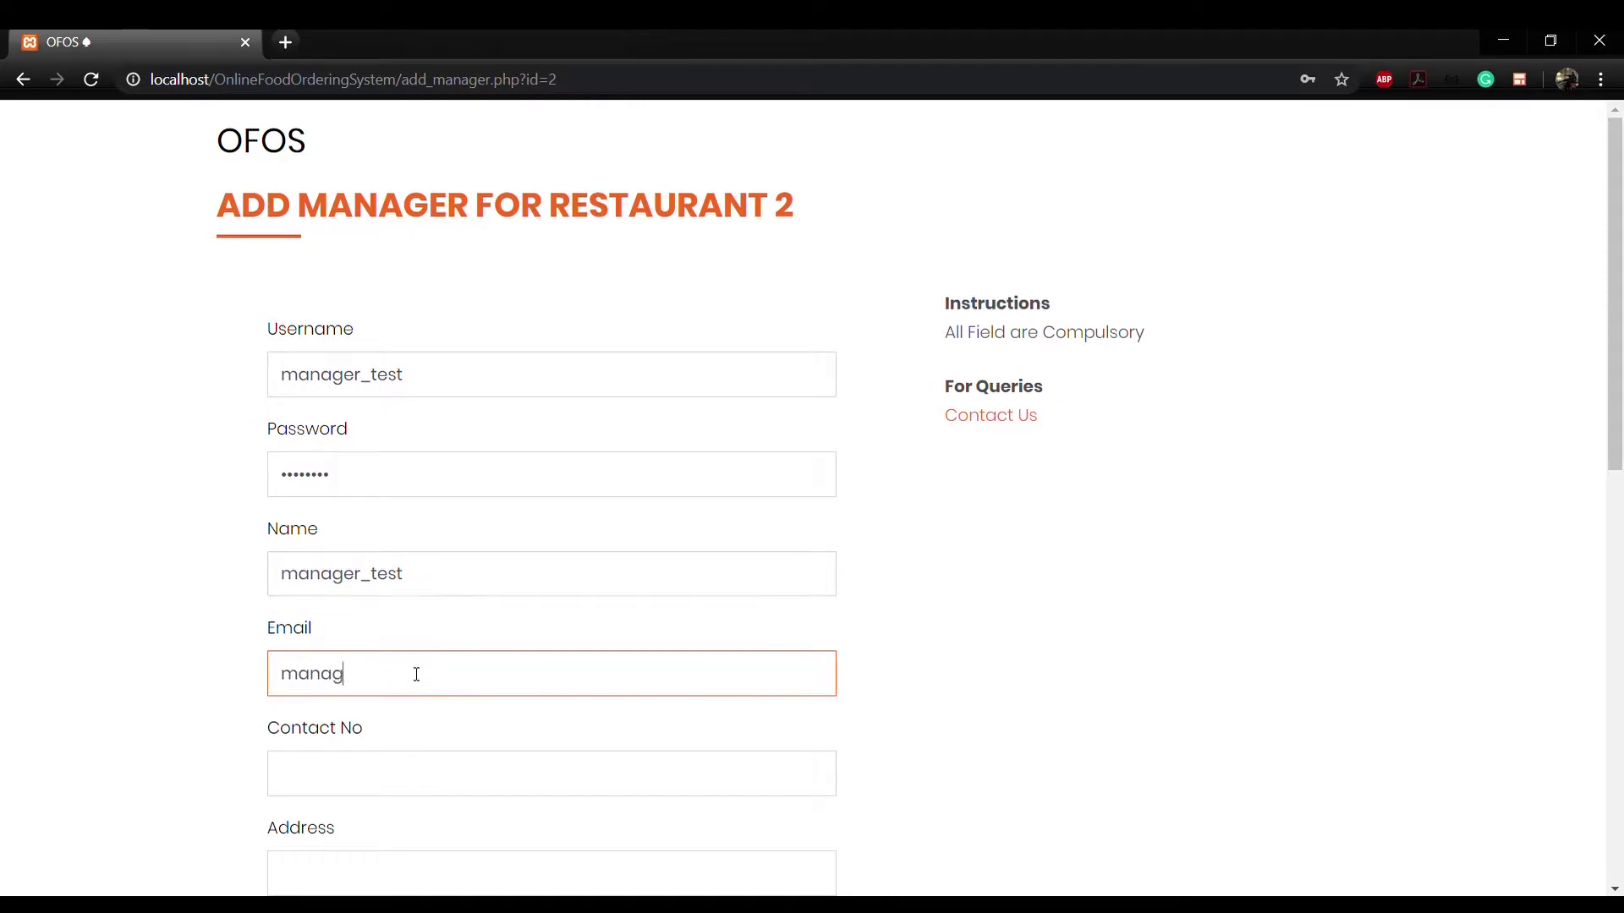
pyautogui.press('Tab')
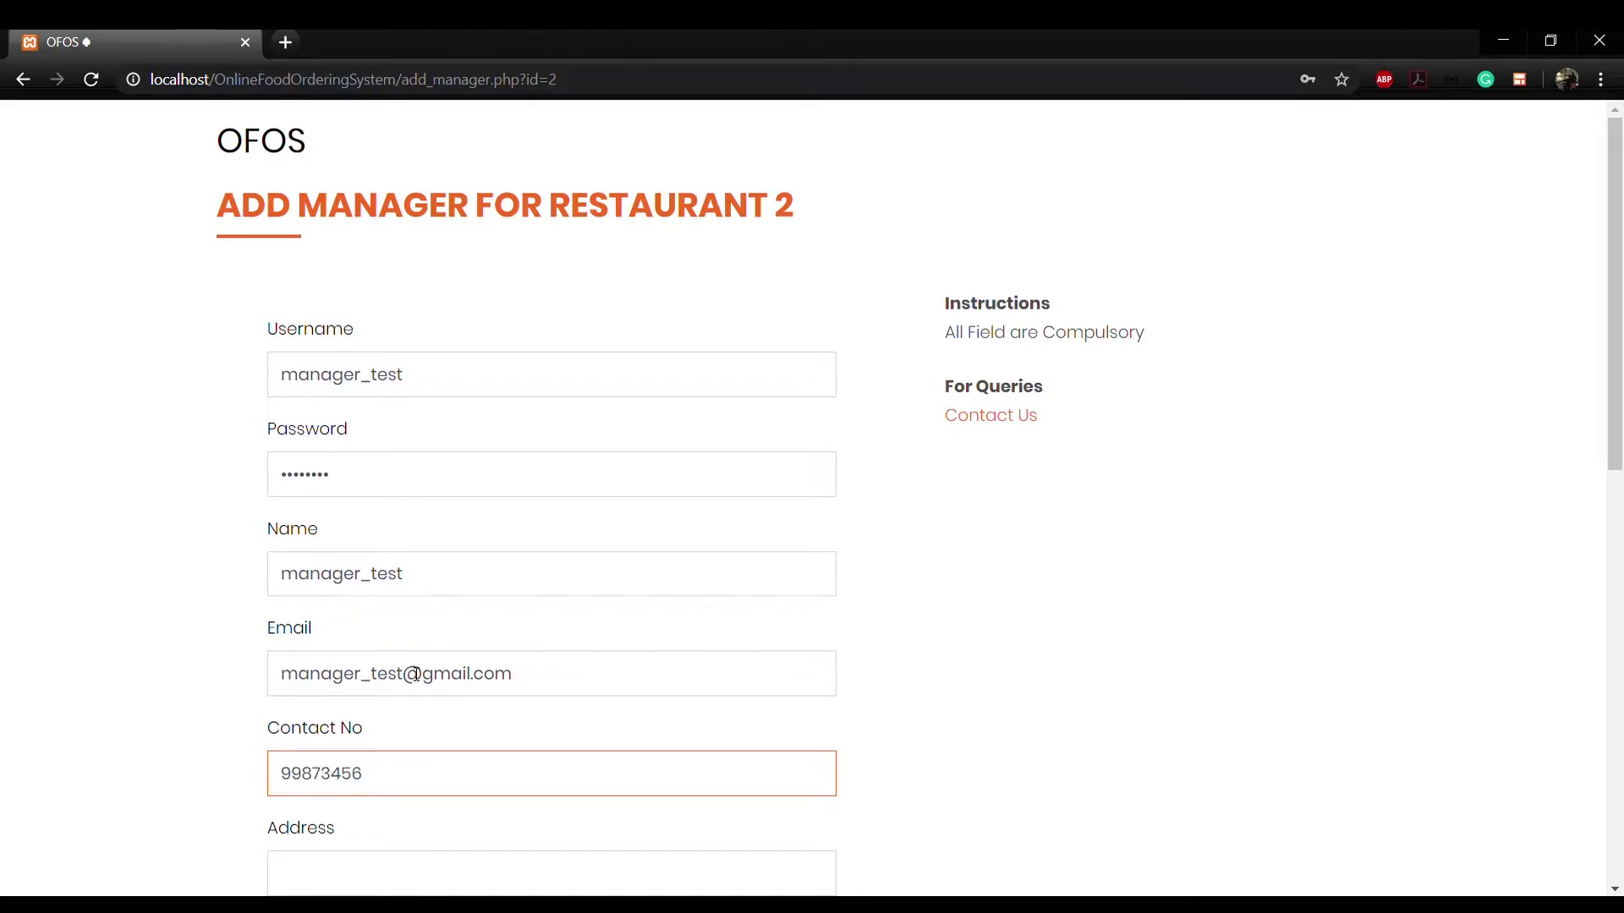
pyautogui.scroll(-1, 380, 765)
pyautogui.click(380, 774)
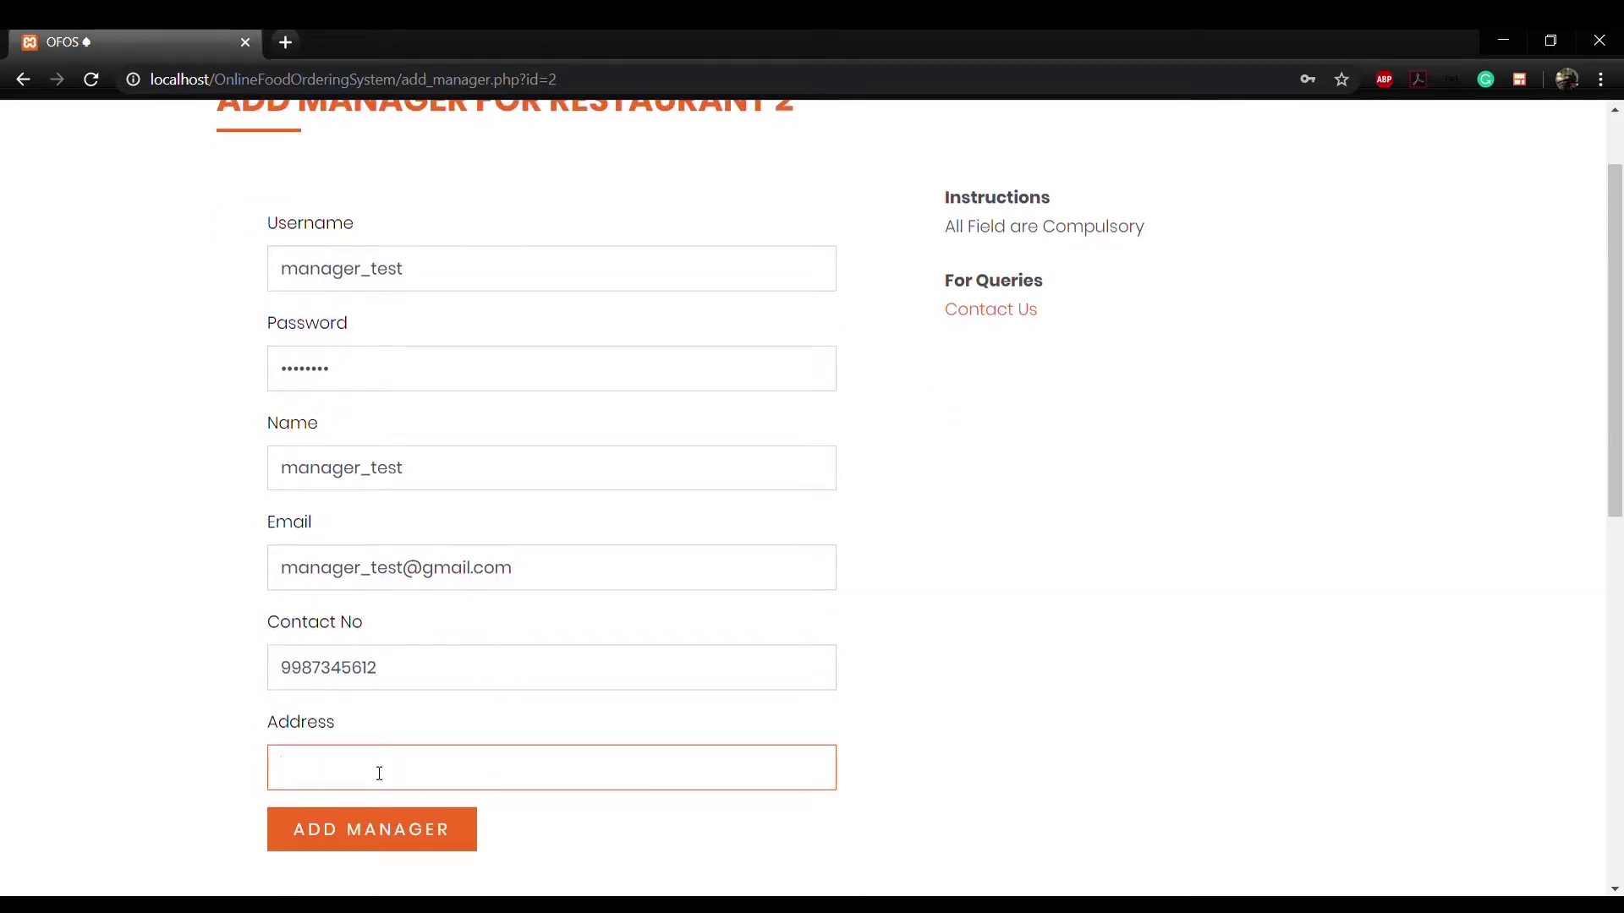
pyautogui.write('IIT Kharagpur')
pyautogui.click(402, 831)
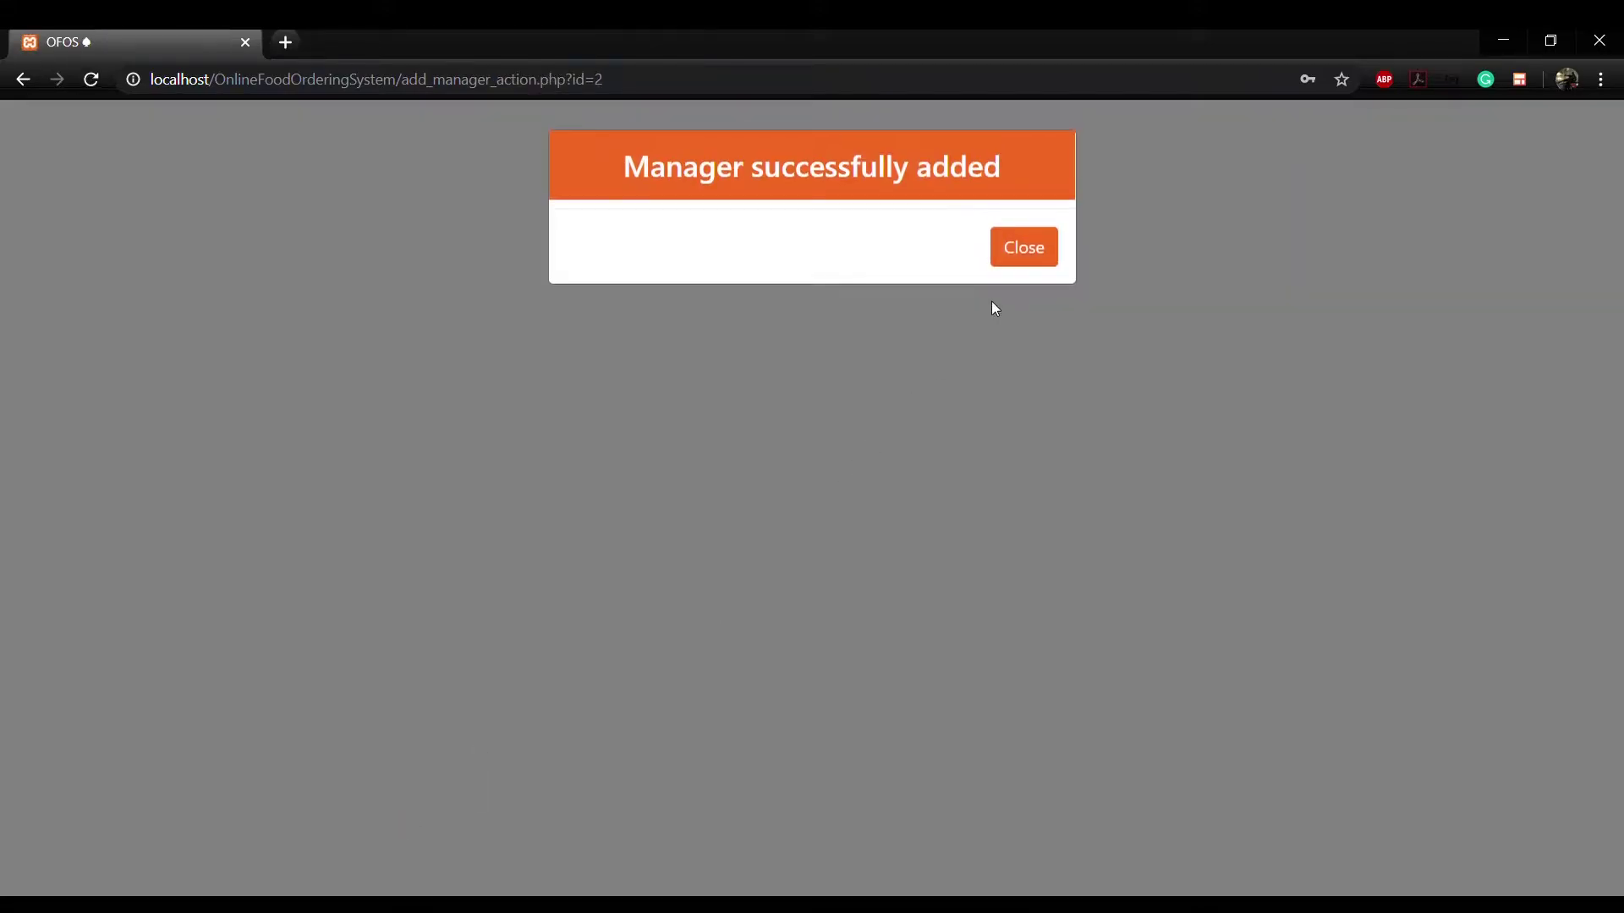
# Step: Dismiss the confirmation and check that Smart Pind's manager list now shows two managers
pyautogui.click(1032, 258)
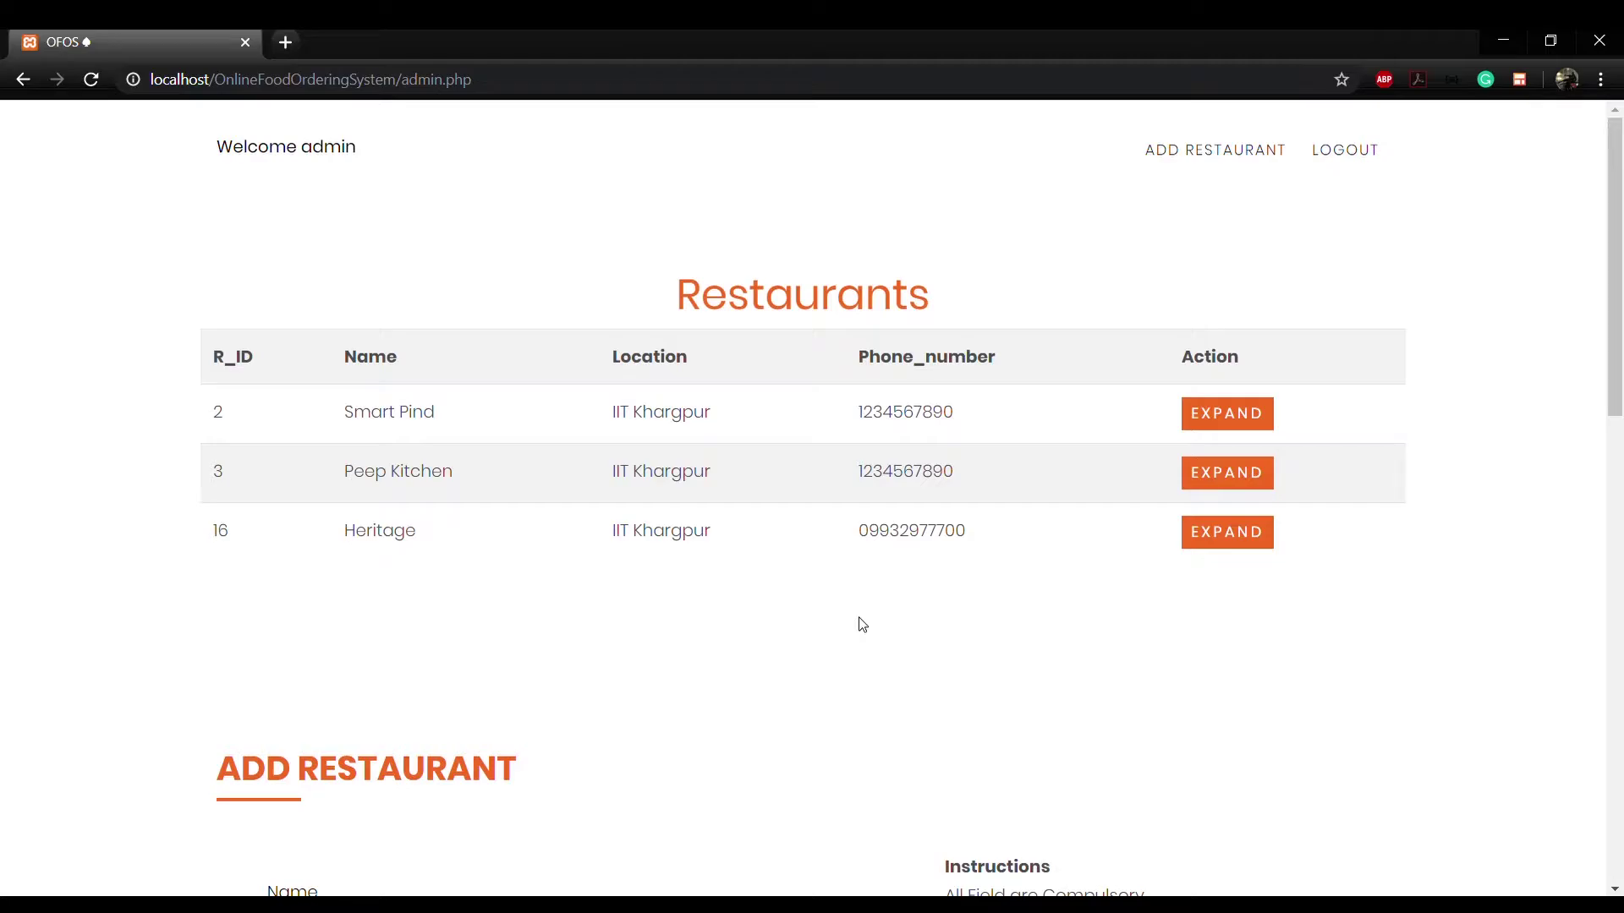
pyautogui.click(1219, 412)
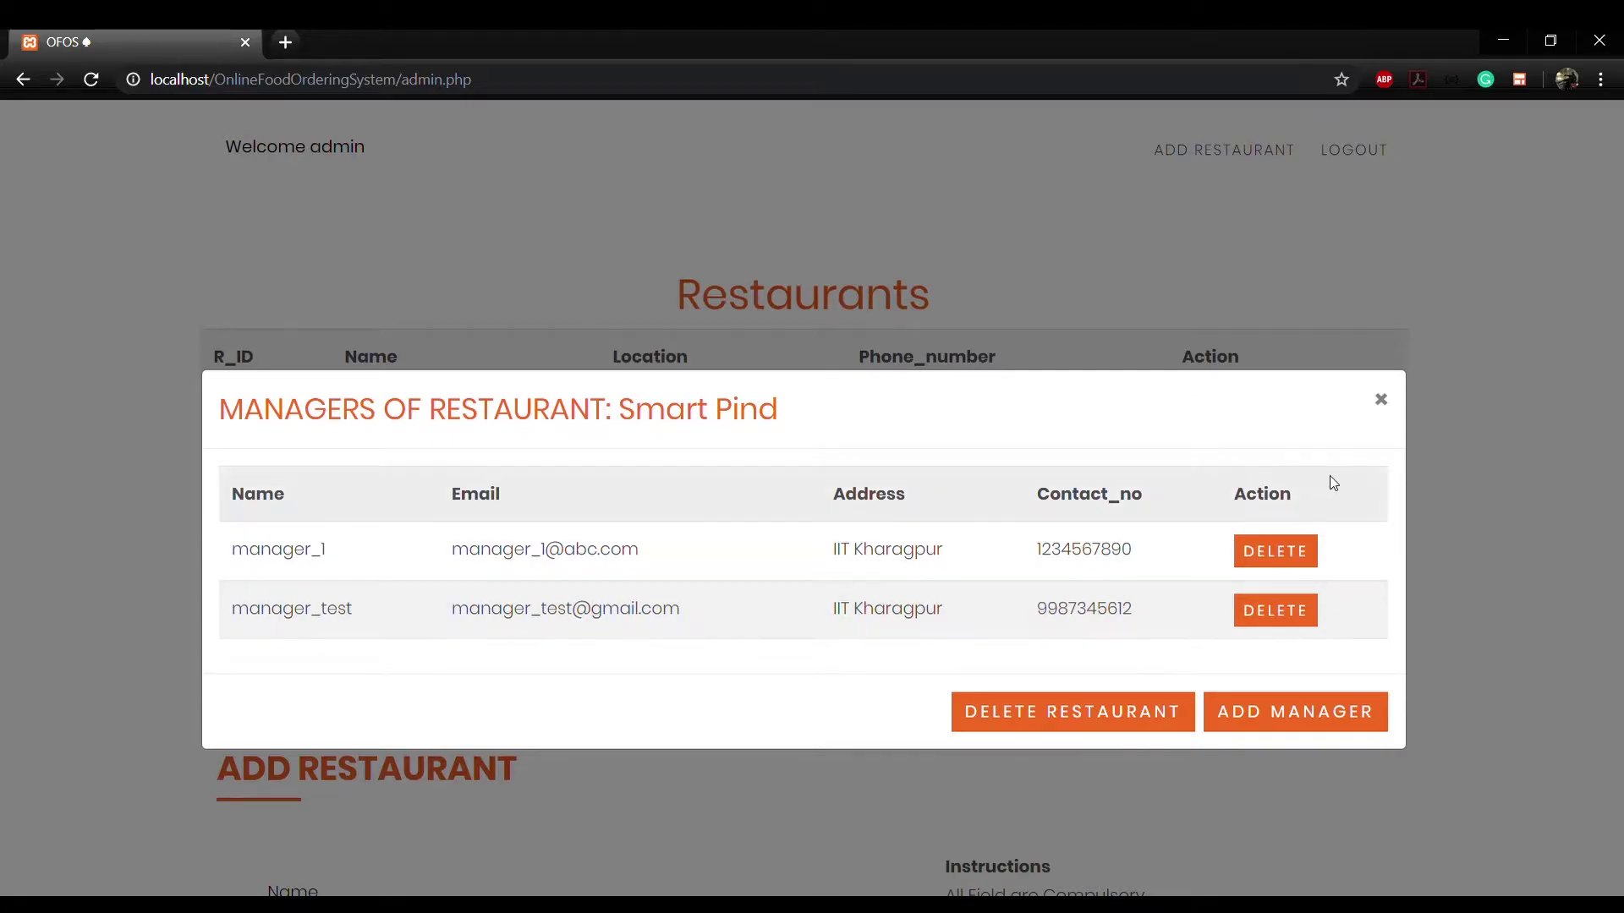
pyautogui.click(1382, 399)
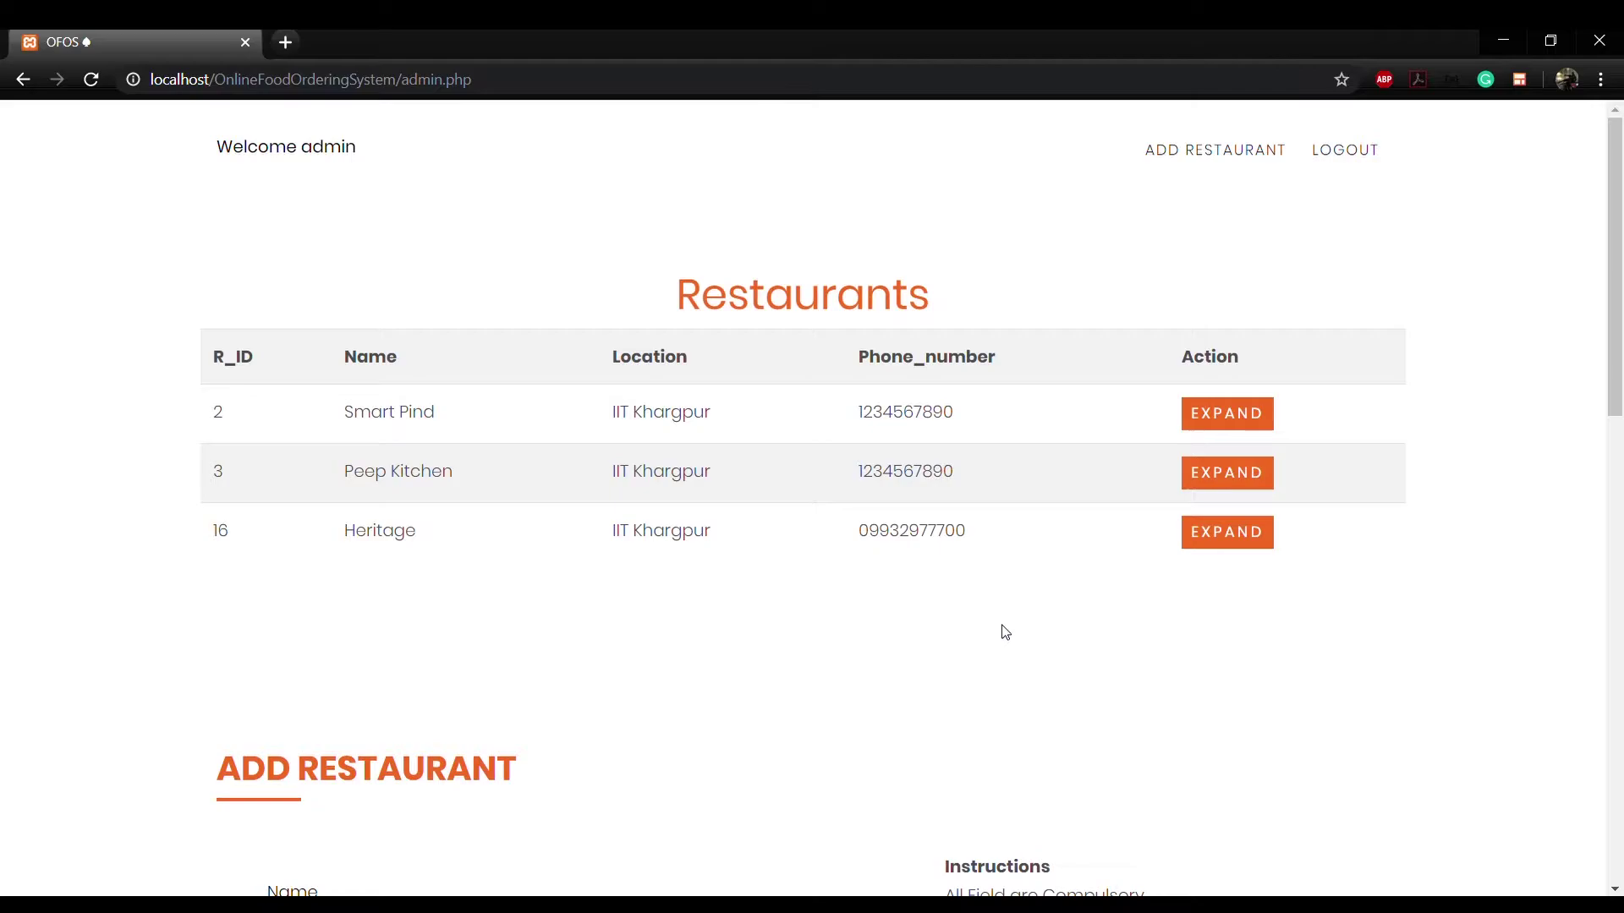
# Step: Add restaurant Dakshin at IIT Kharagpur with a phone number and an image
pyautogui.click(1187, 158)
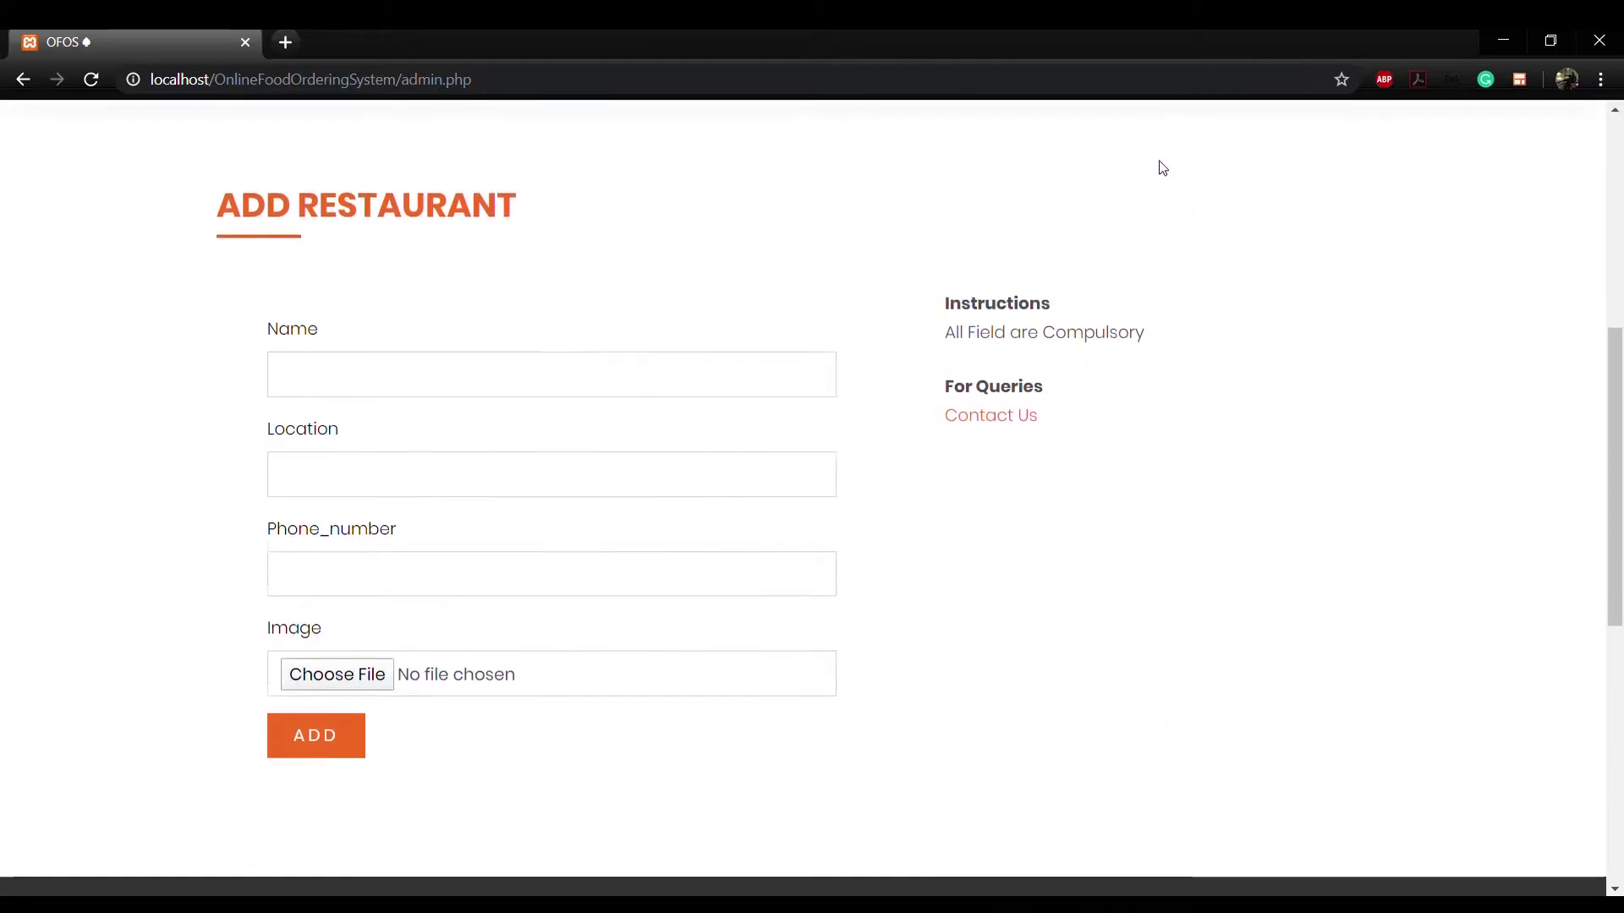
pyautogui.click(668, 375)
pyautogui.write('Dakshin')
pyautogui.press('Tab')
pyautogui.write('IIT Kharagpur')
pyautogui.press('Tab')
pyautogui.click(373, 675)
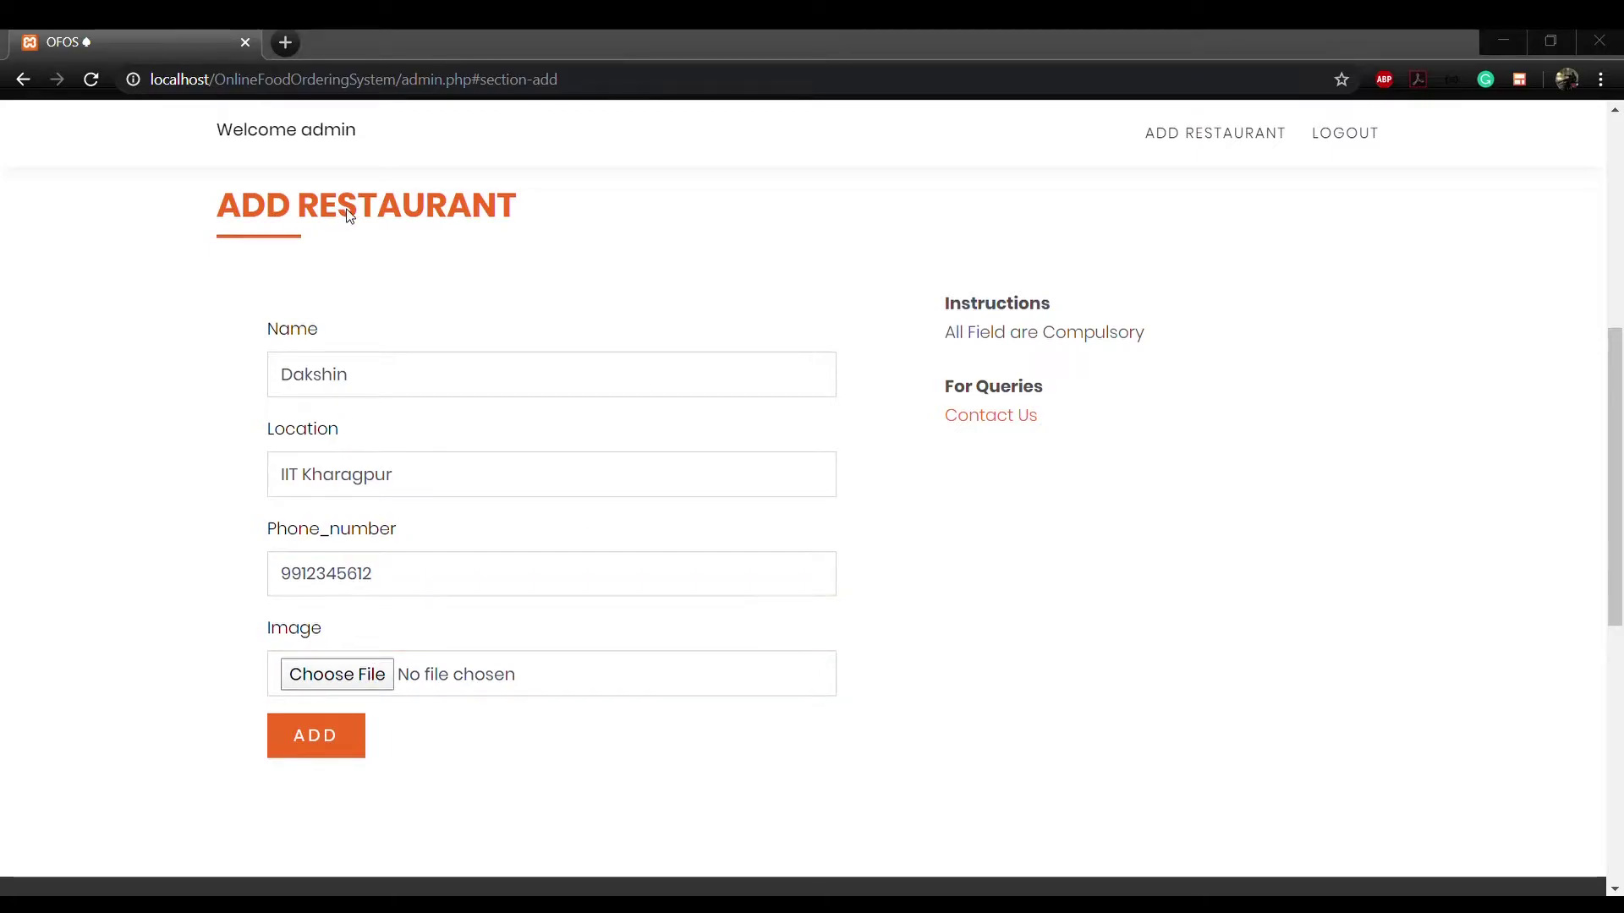
pyautogui.click(354, 746)
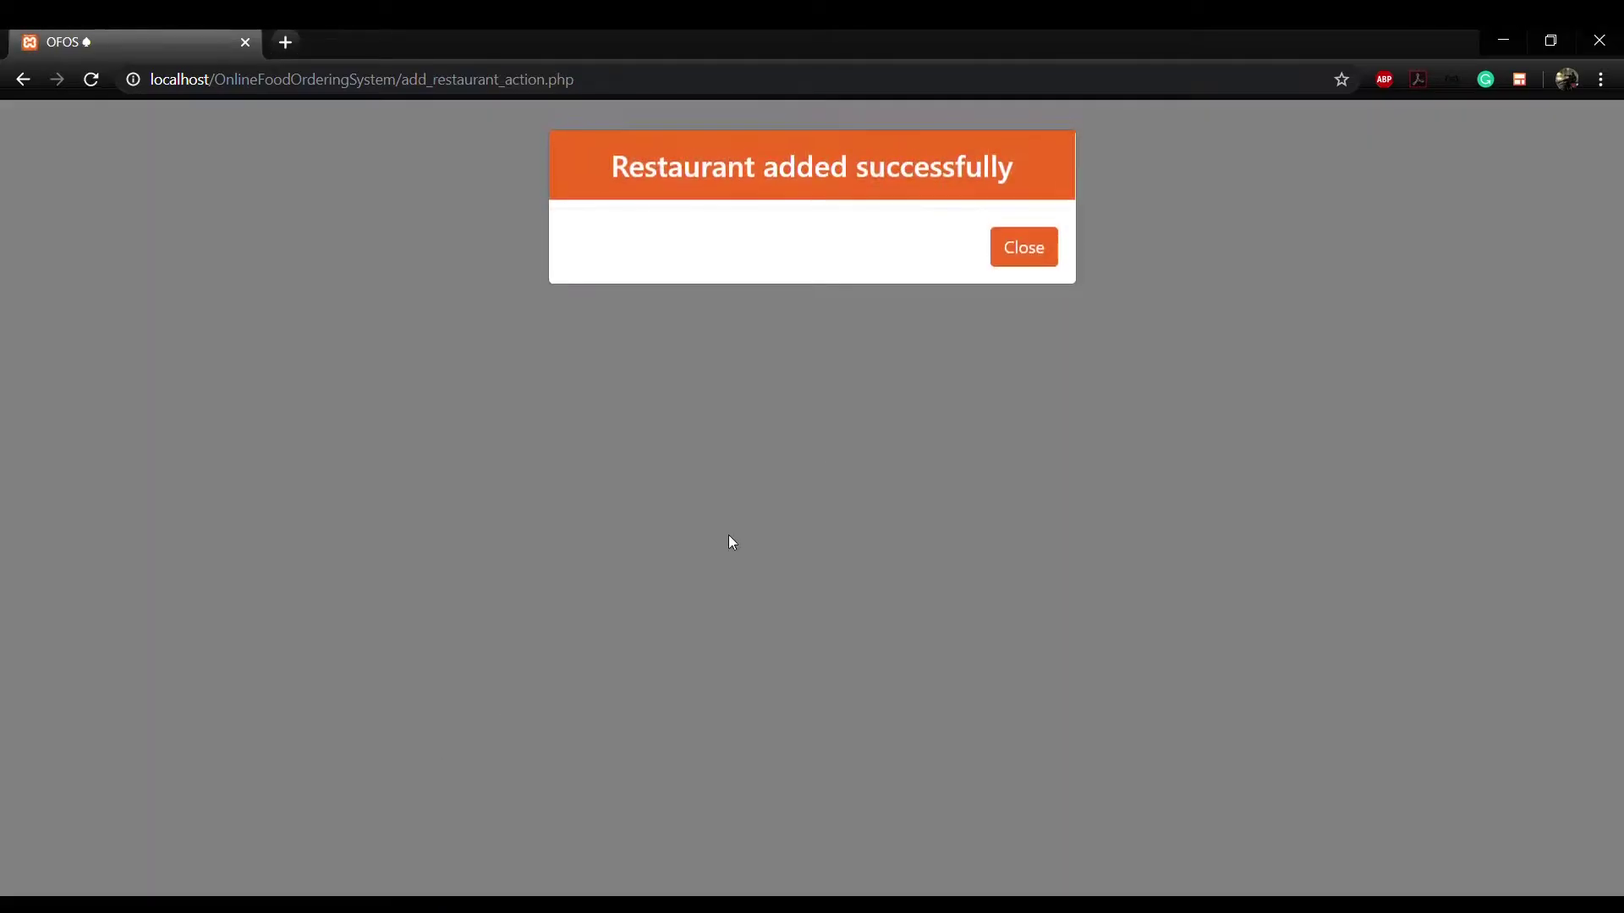
pyautogui.click(1027, 251)
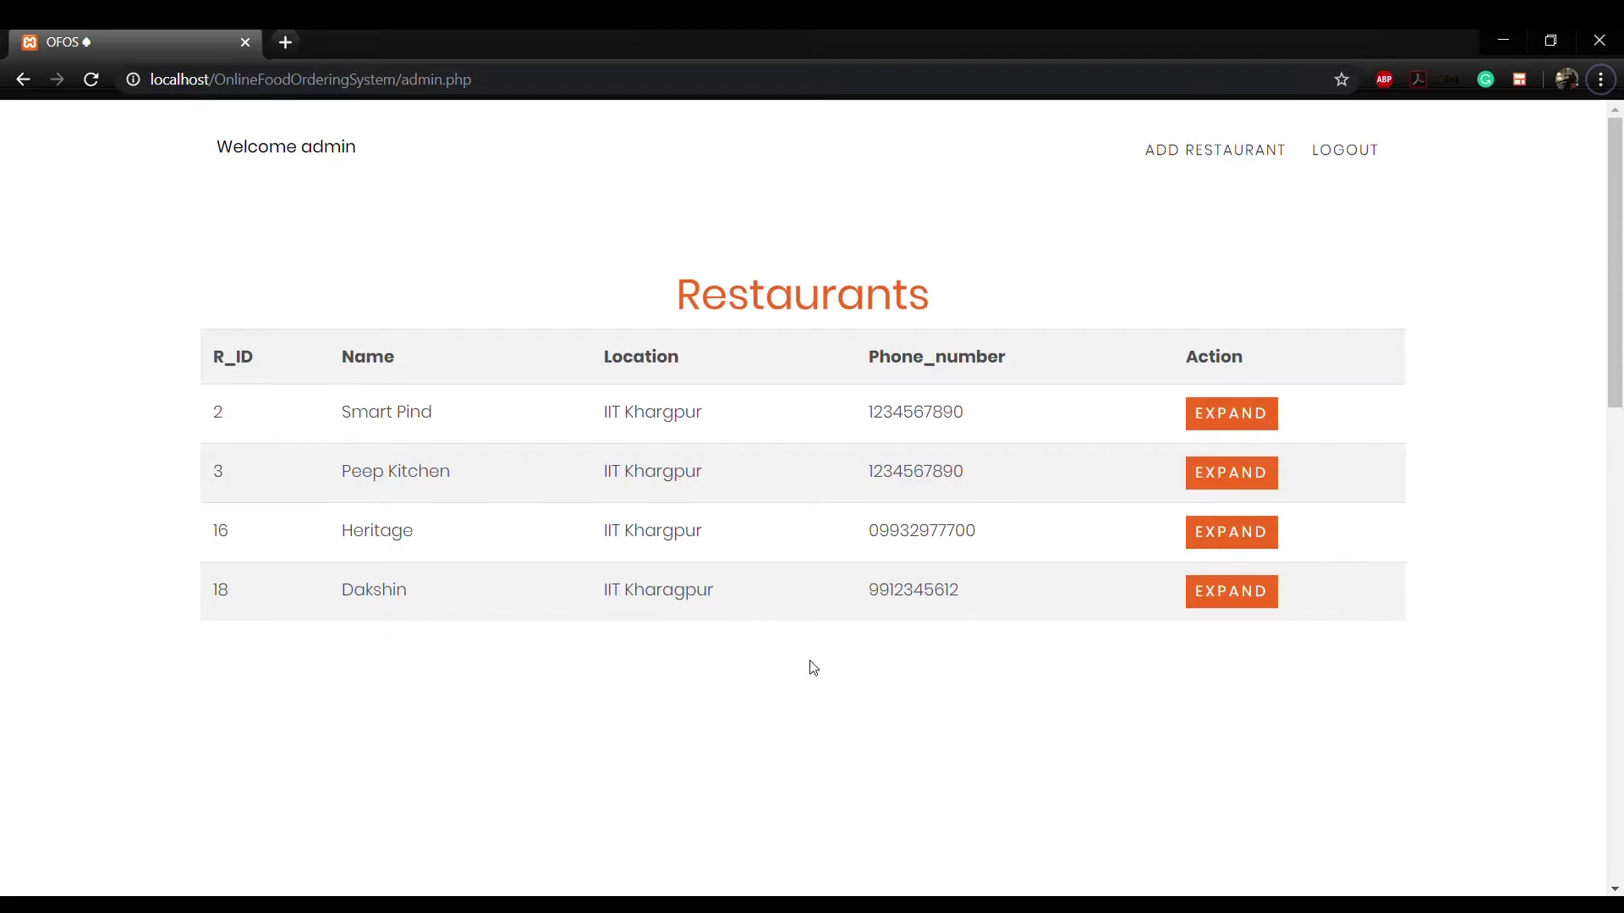
# Step: Log out of admin and sign in as manager manager_test with its password
pyautogui.click(1345, 153)
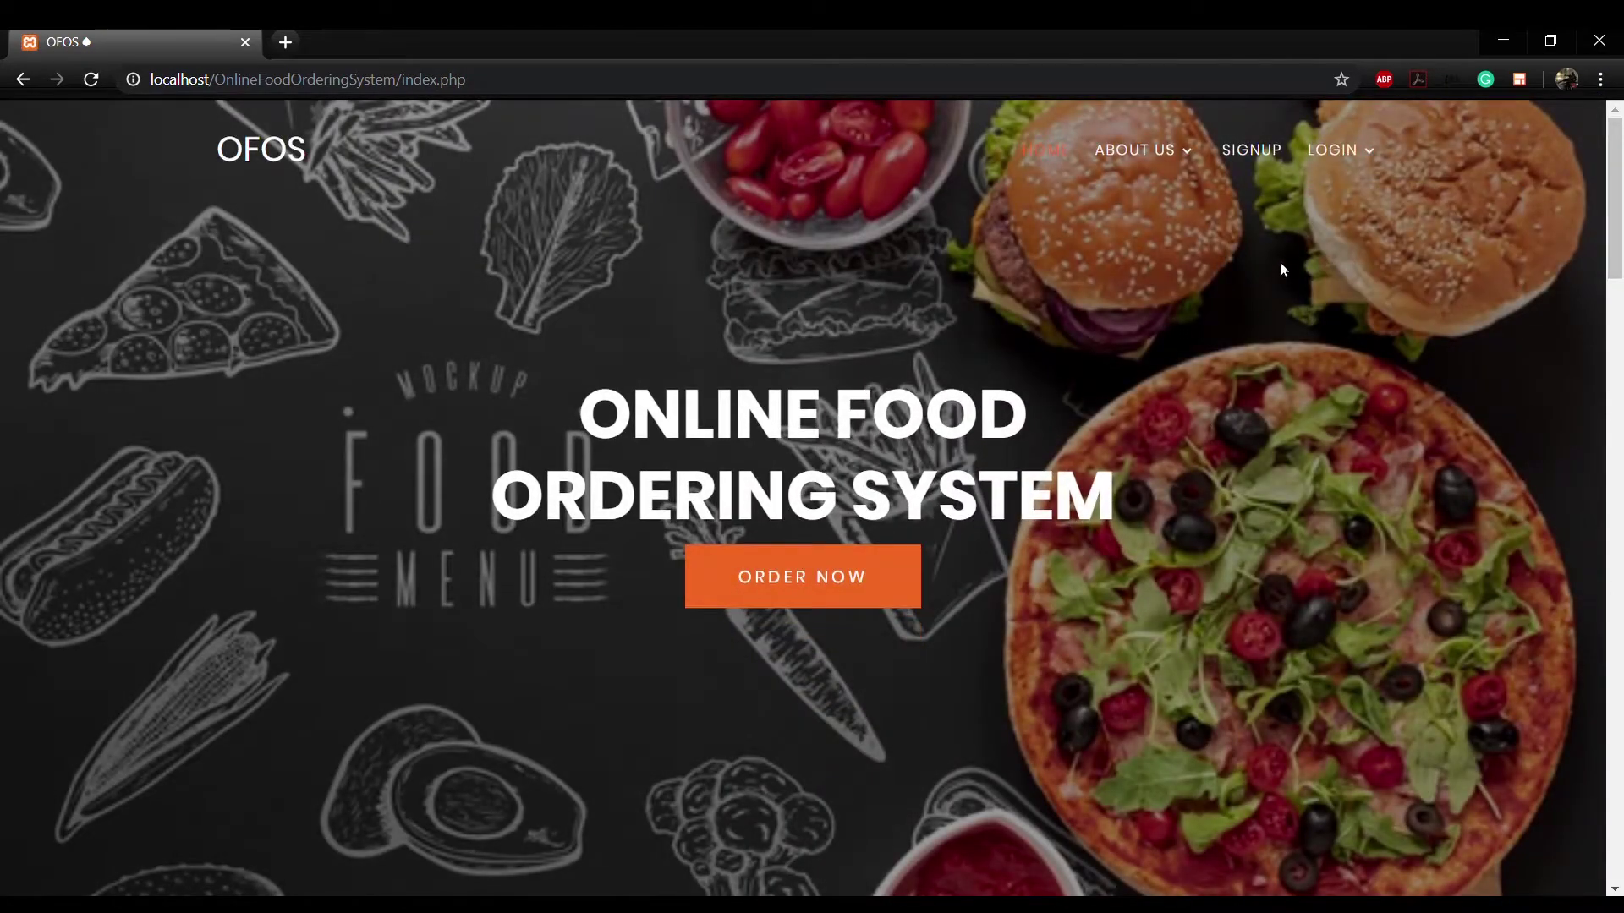
pyautogui.moveTo(1331, 157)
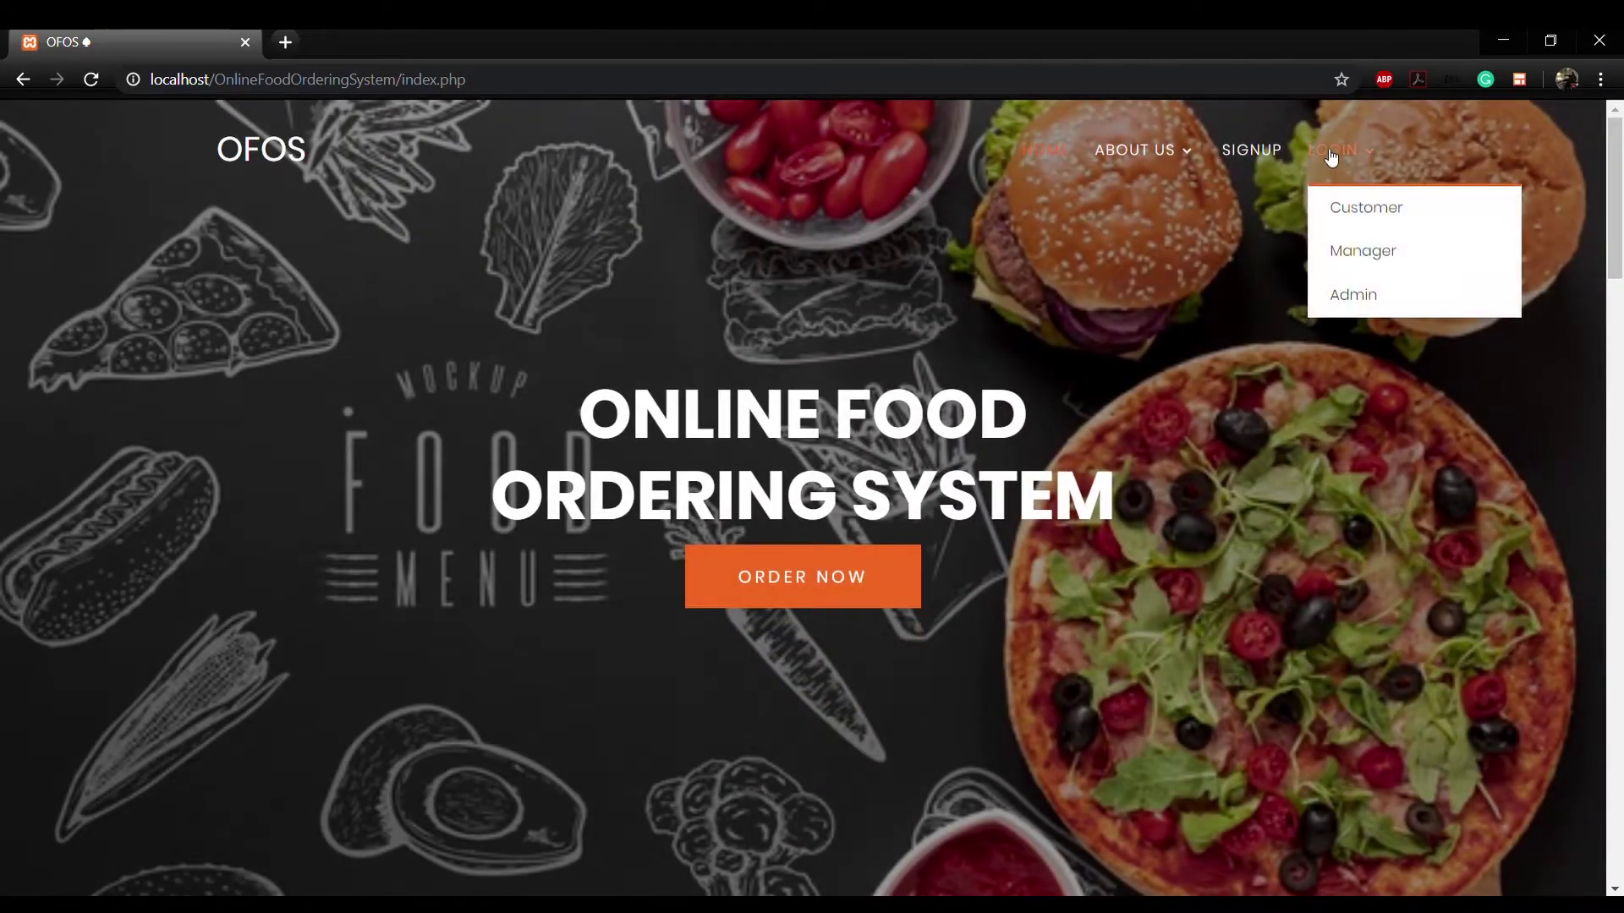
pyautogui.click(1343, 256)
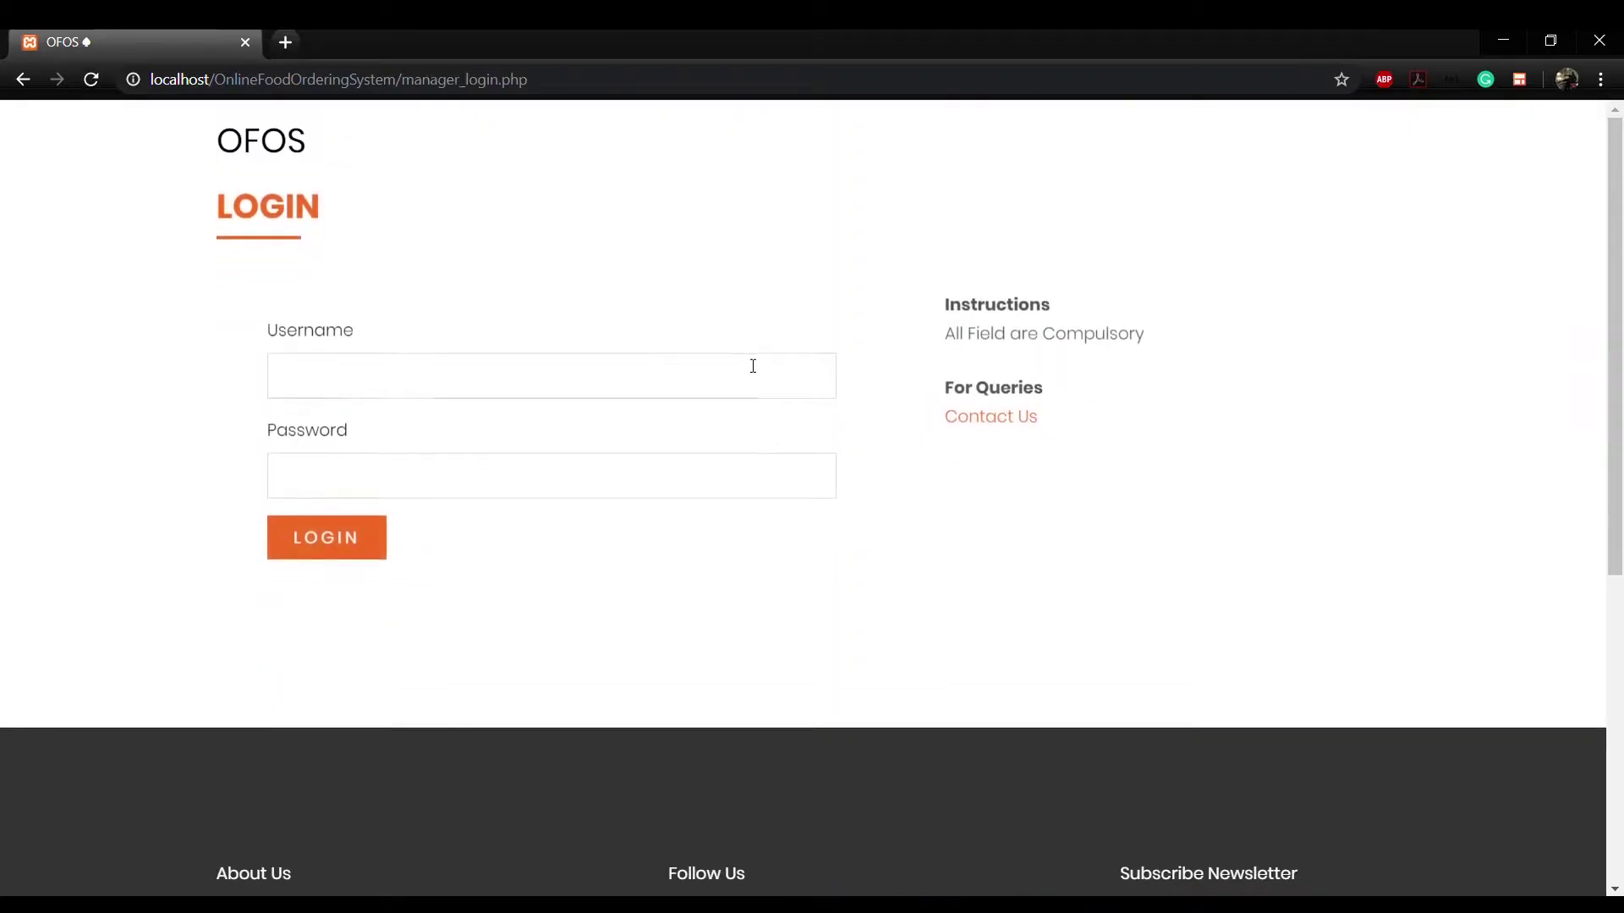
pyautogui.click(597, 371)
pyautogui.write('manager_tes')
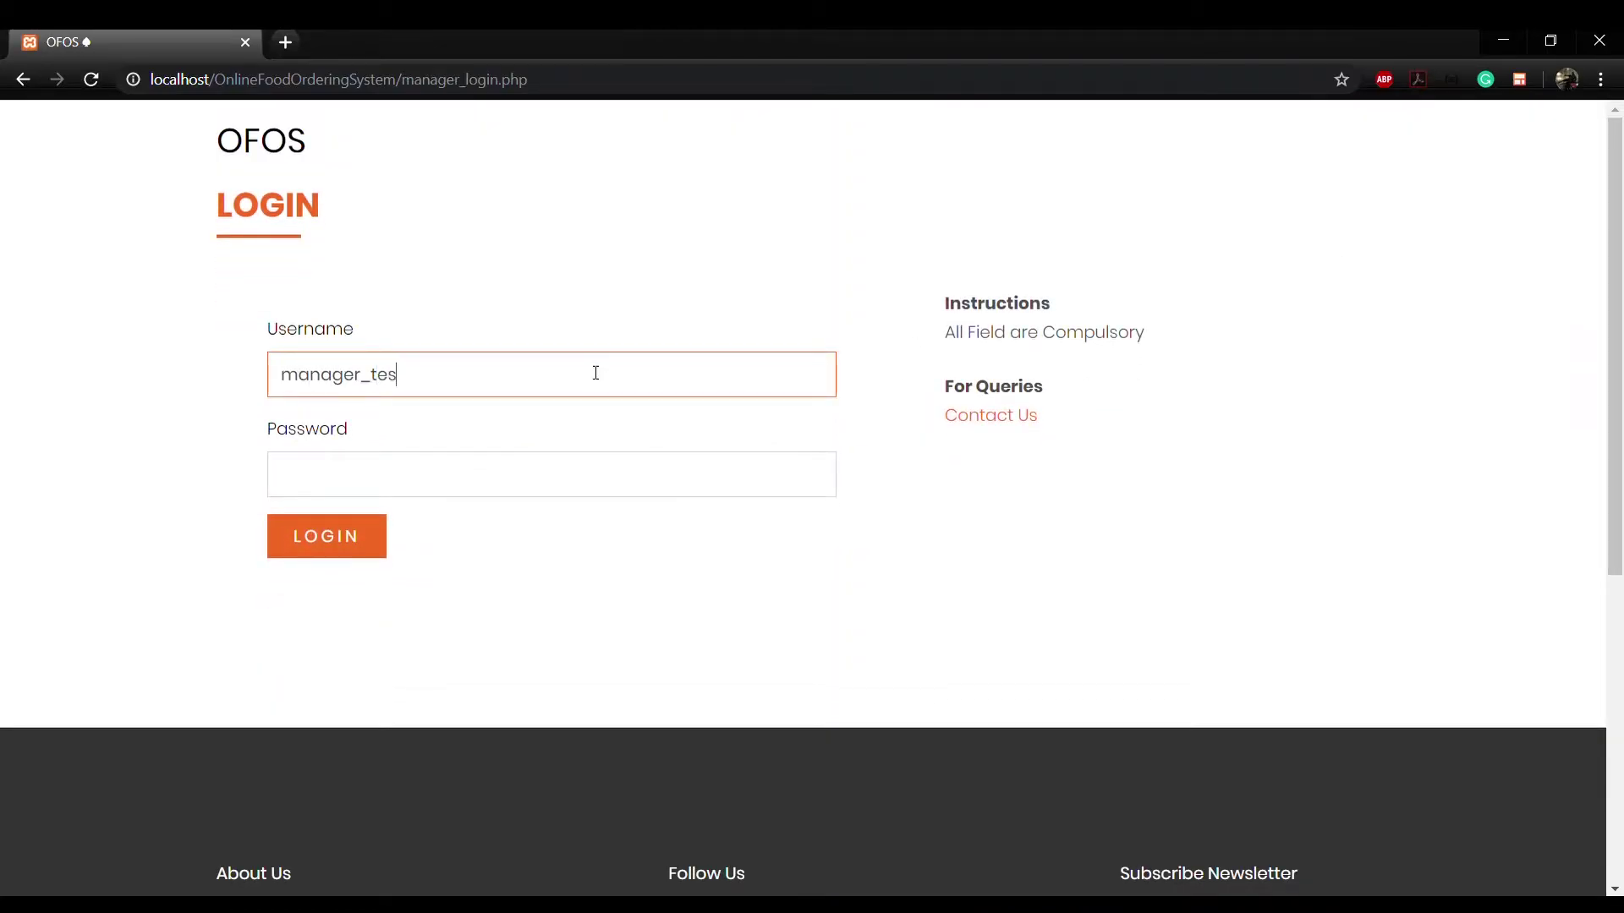
pyautogui.write('t')
pyautogui.press('Tab')
pyautogui.write('12345')
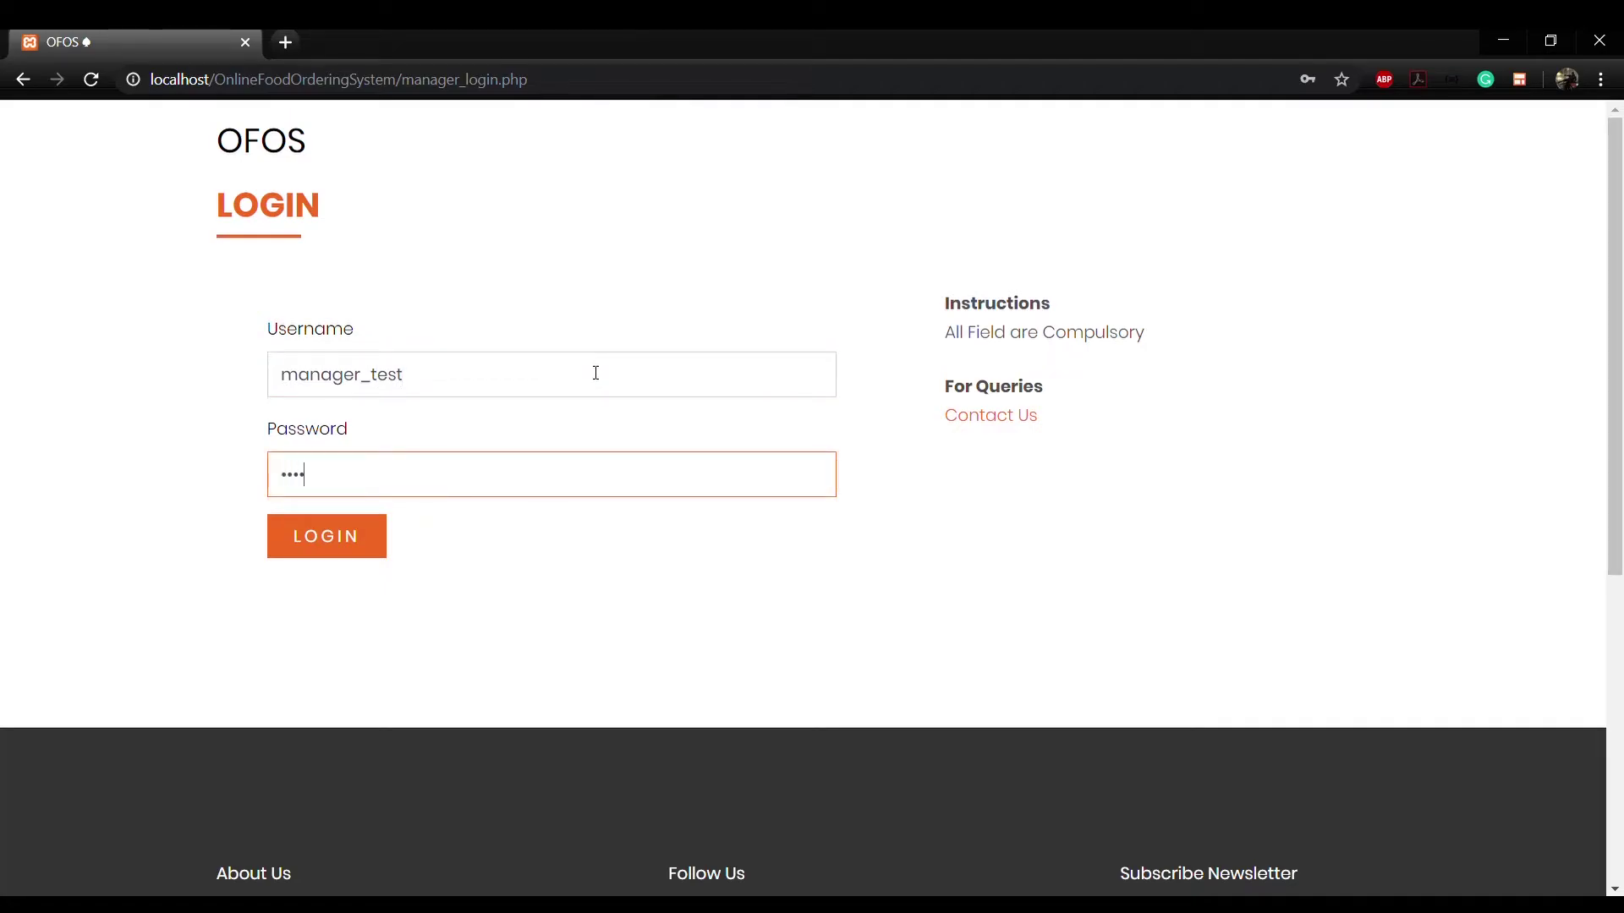
pyautogui.write('678')
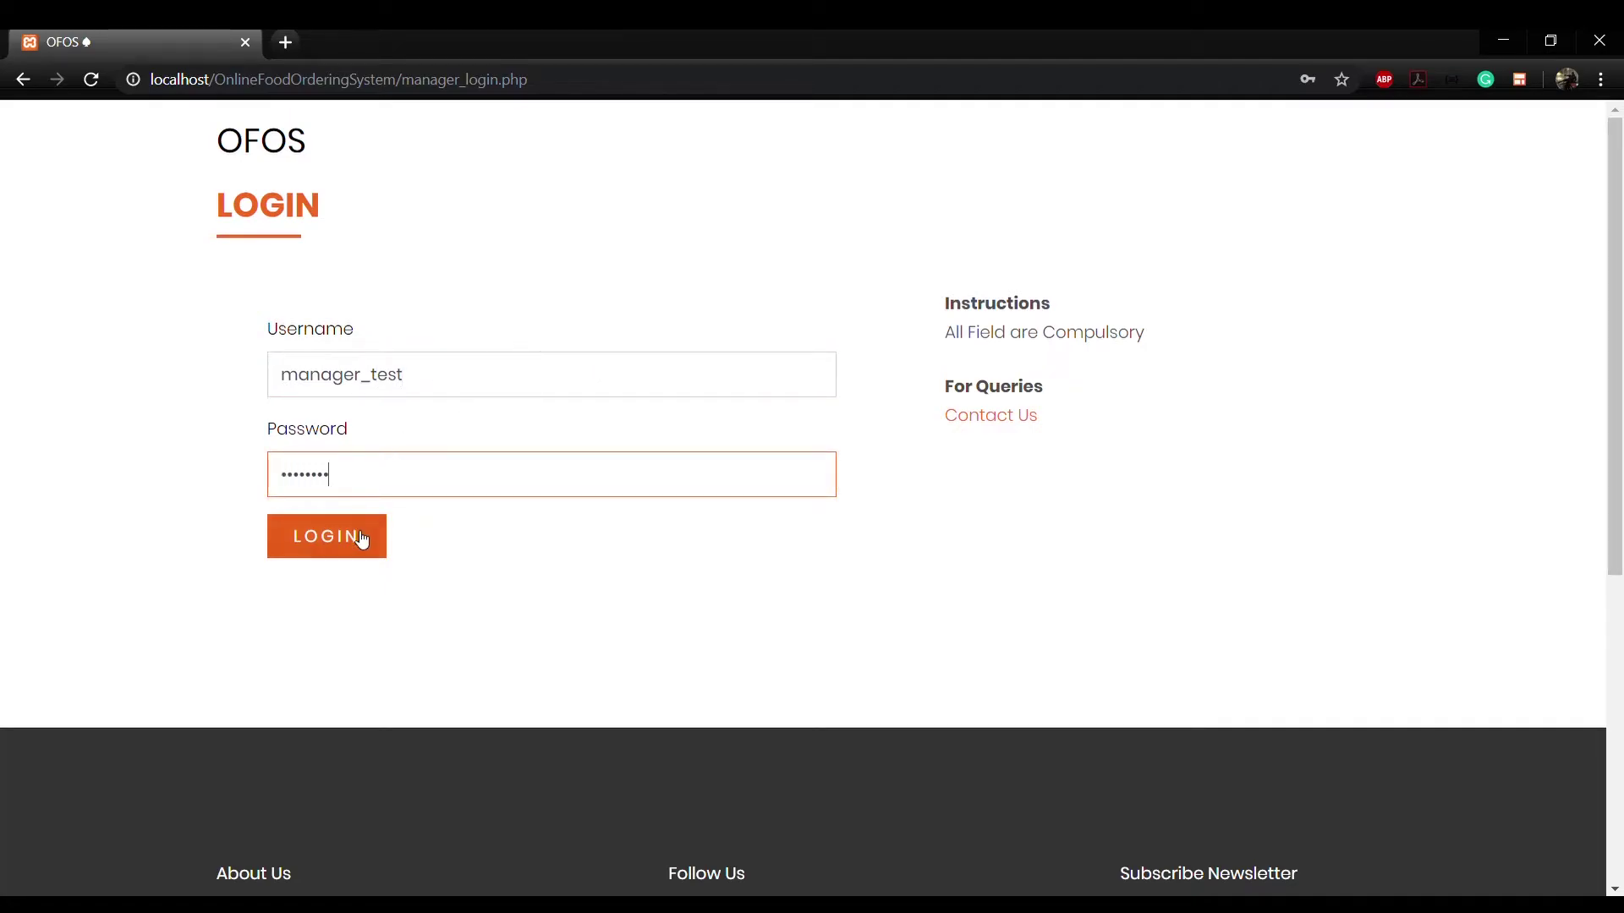
pyautogui.click(361, 537)
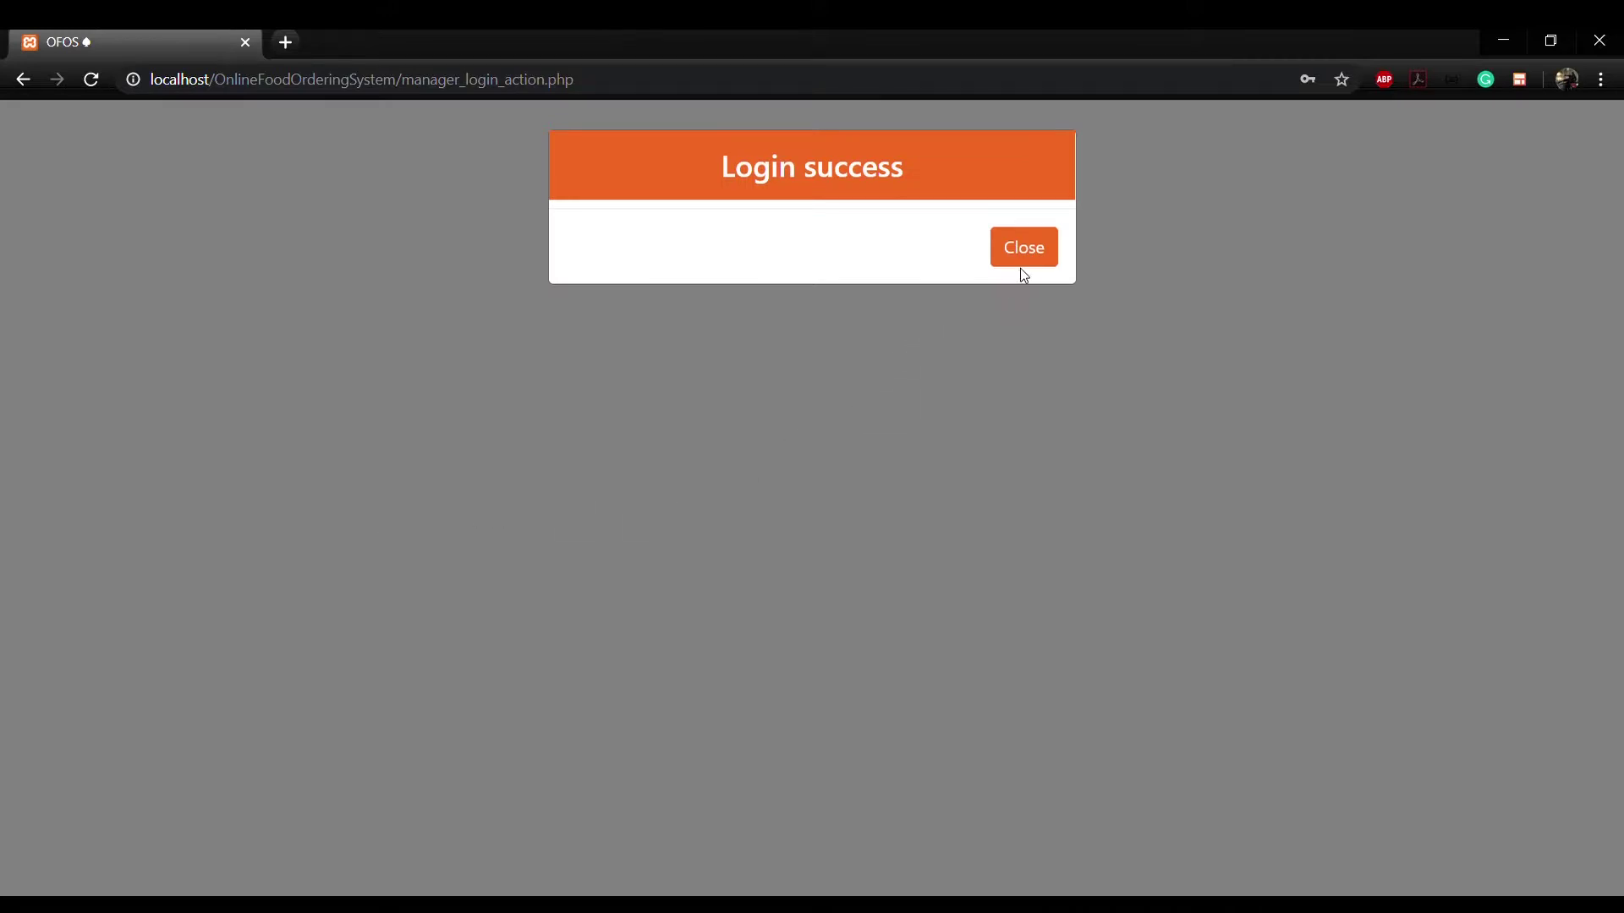
pyautogui.click(1027, 260)
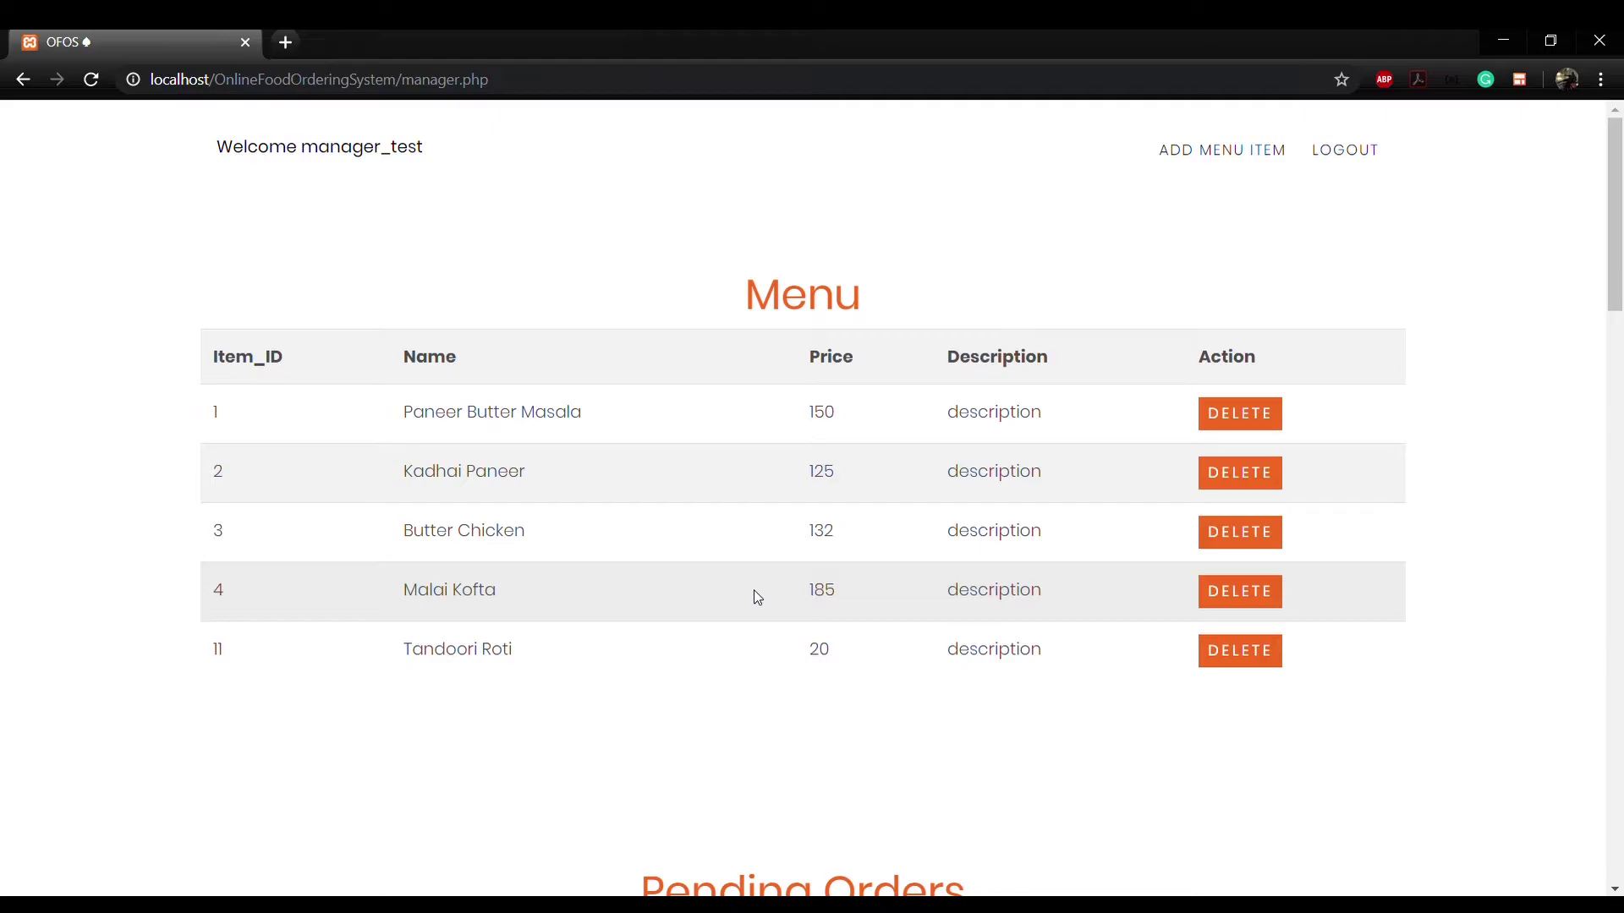
# Step: Add menu item Kadai Chicken, price 180, description Spicy, with an image
pyautogui.click(1184, 153)
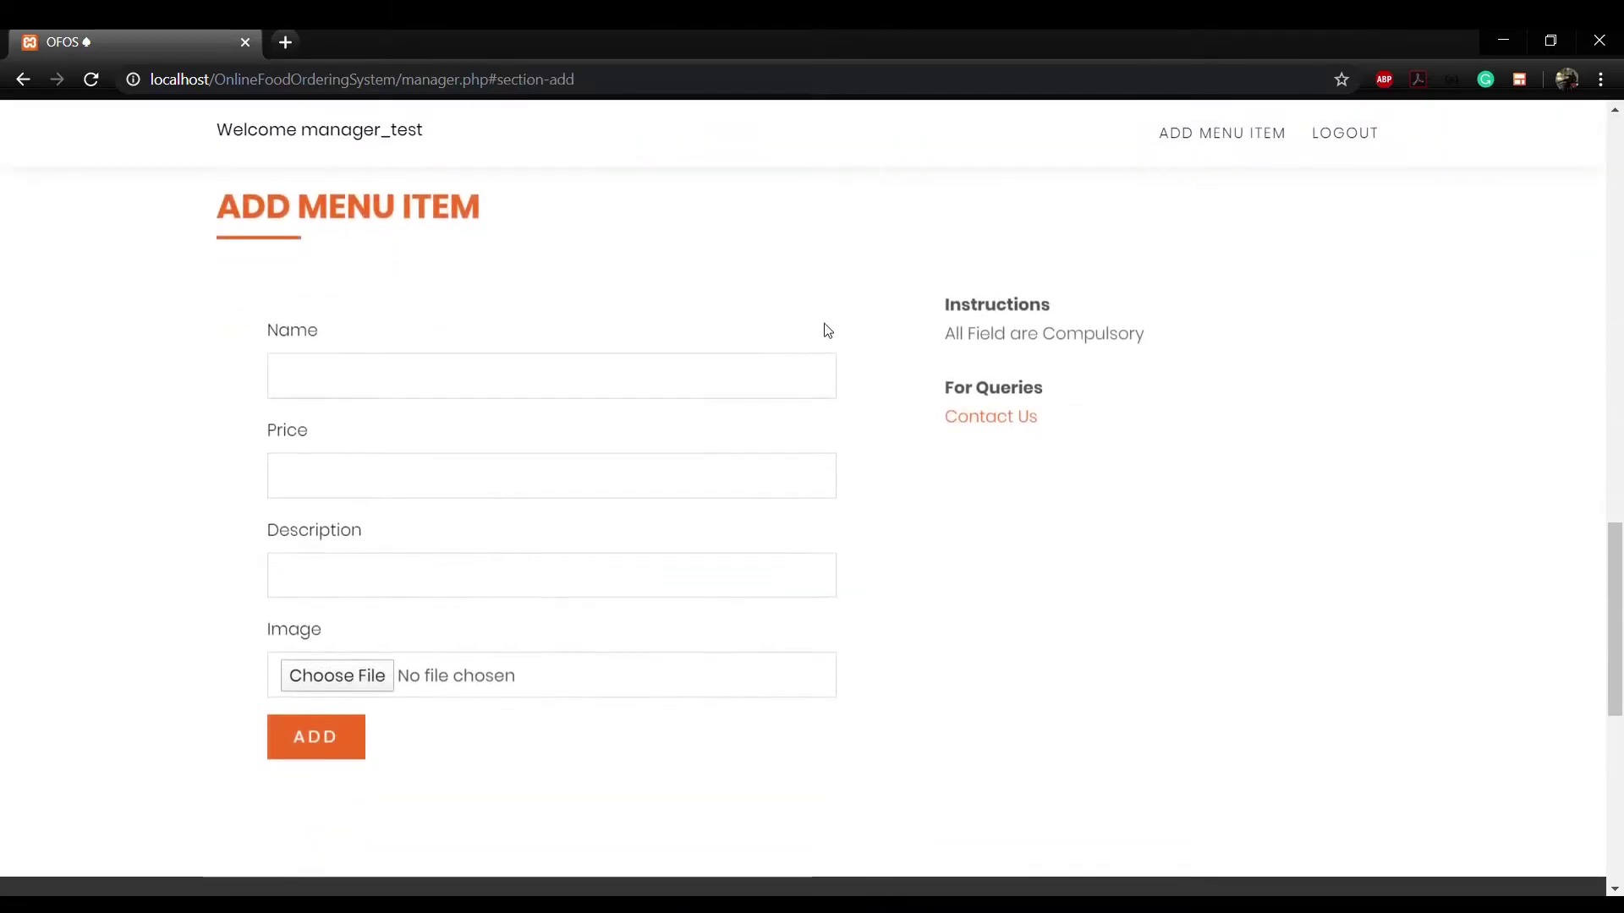
pyautogui.click(581, 383)
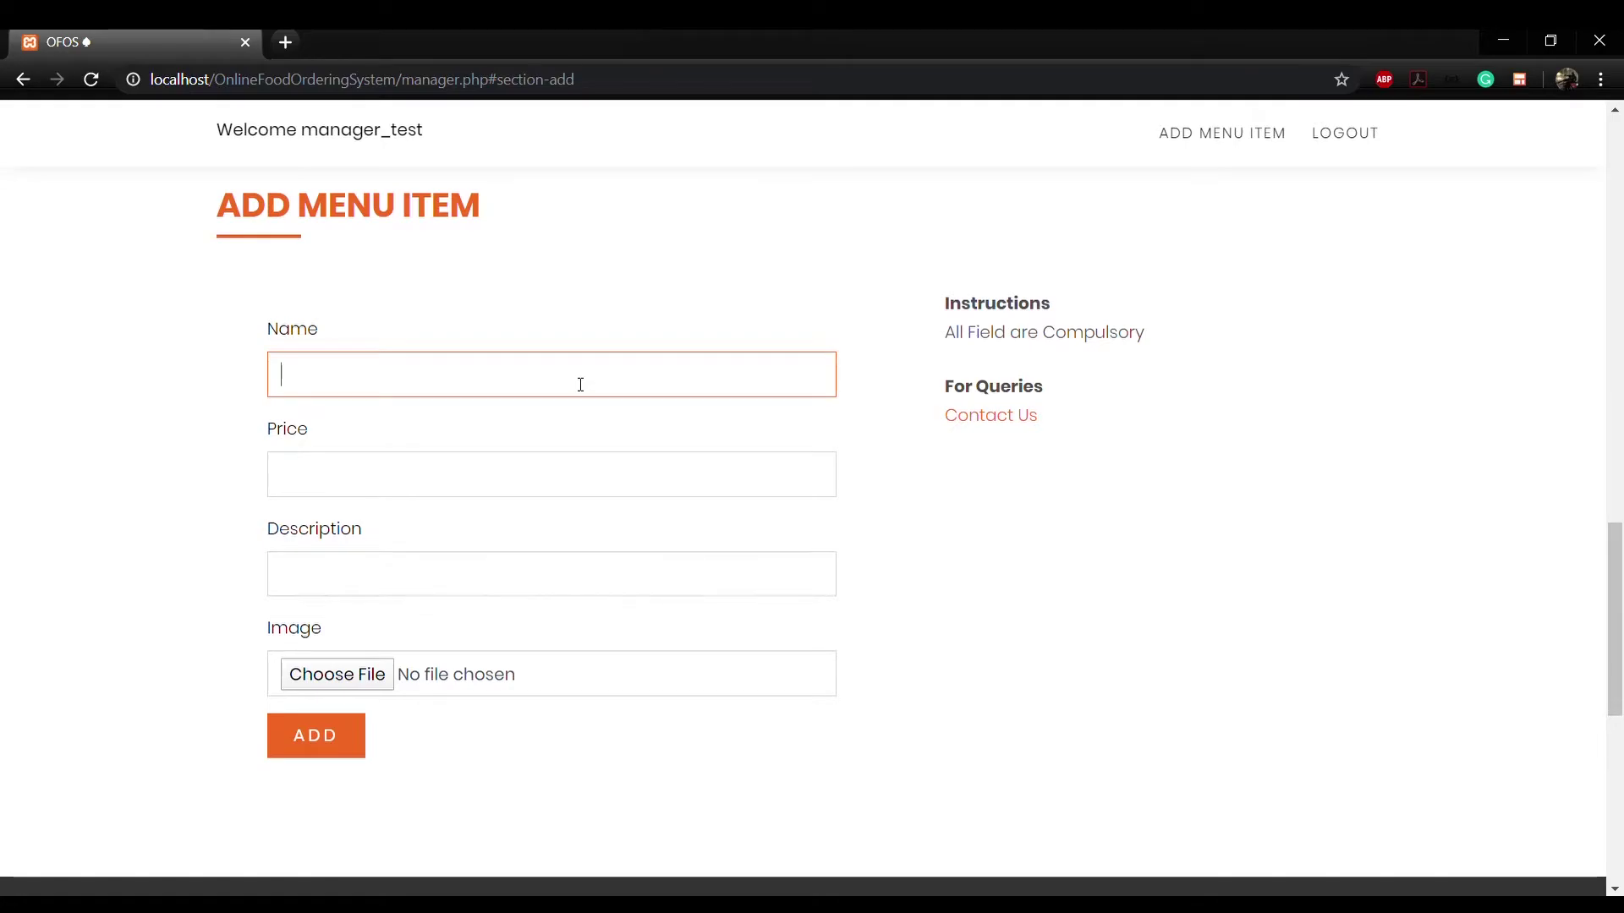
pyautogui.write('Kadai Chicken')
pyautogui.press('Tab')
pyautogui.write('180')
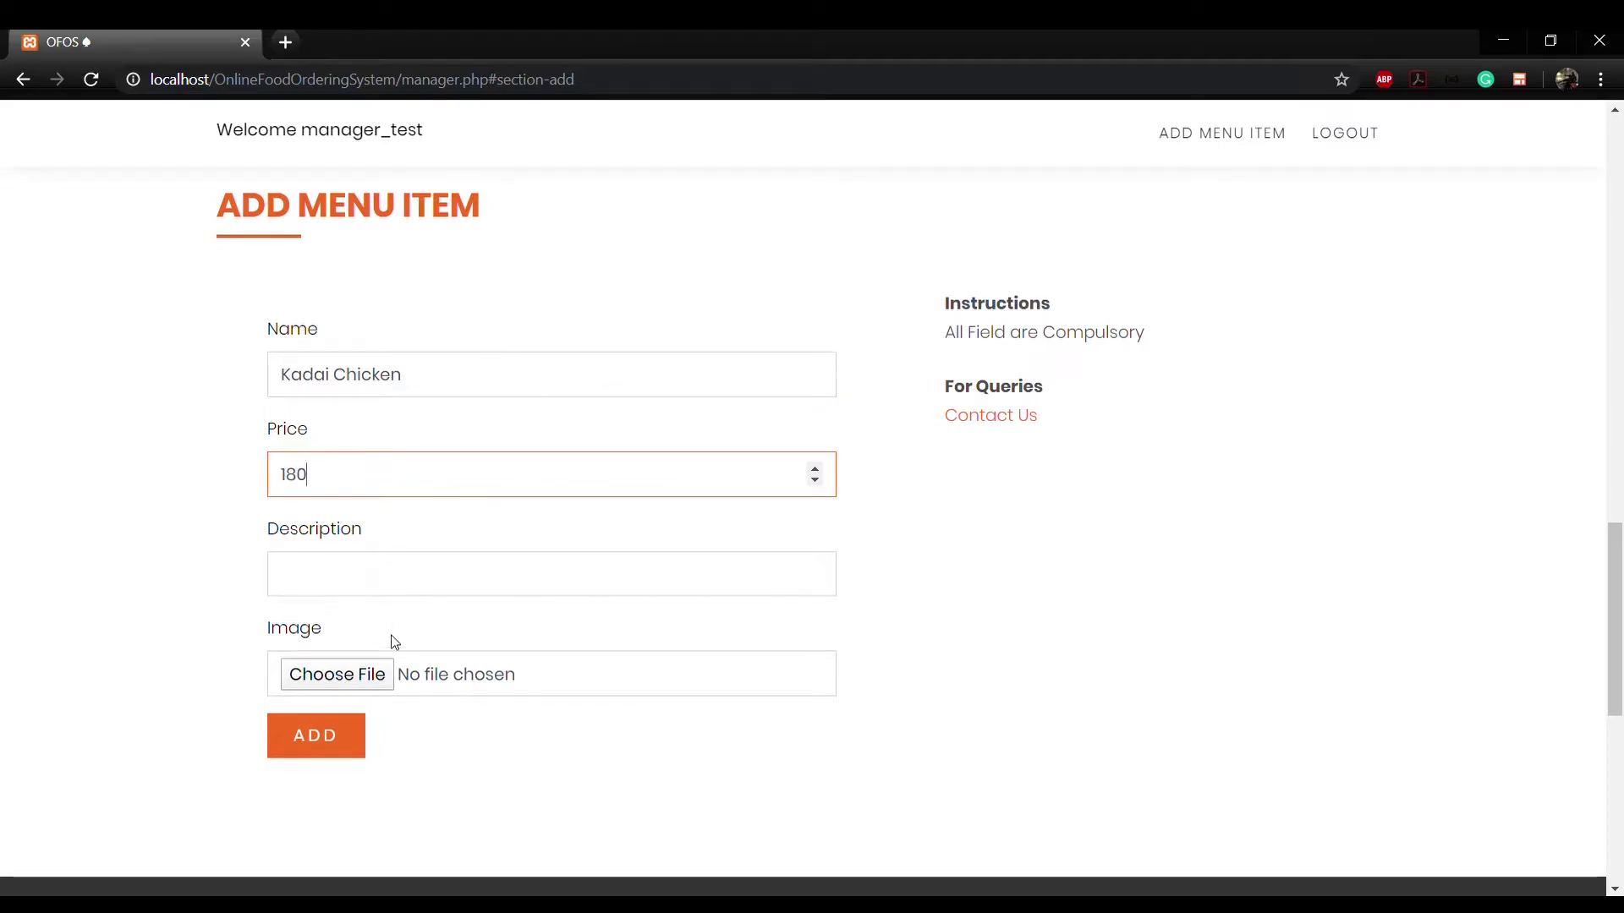
pyautogui.click(405, 578)
pyautogui.write('Spicy')
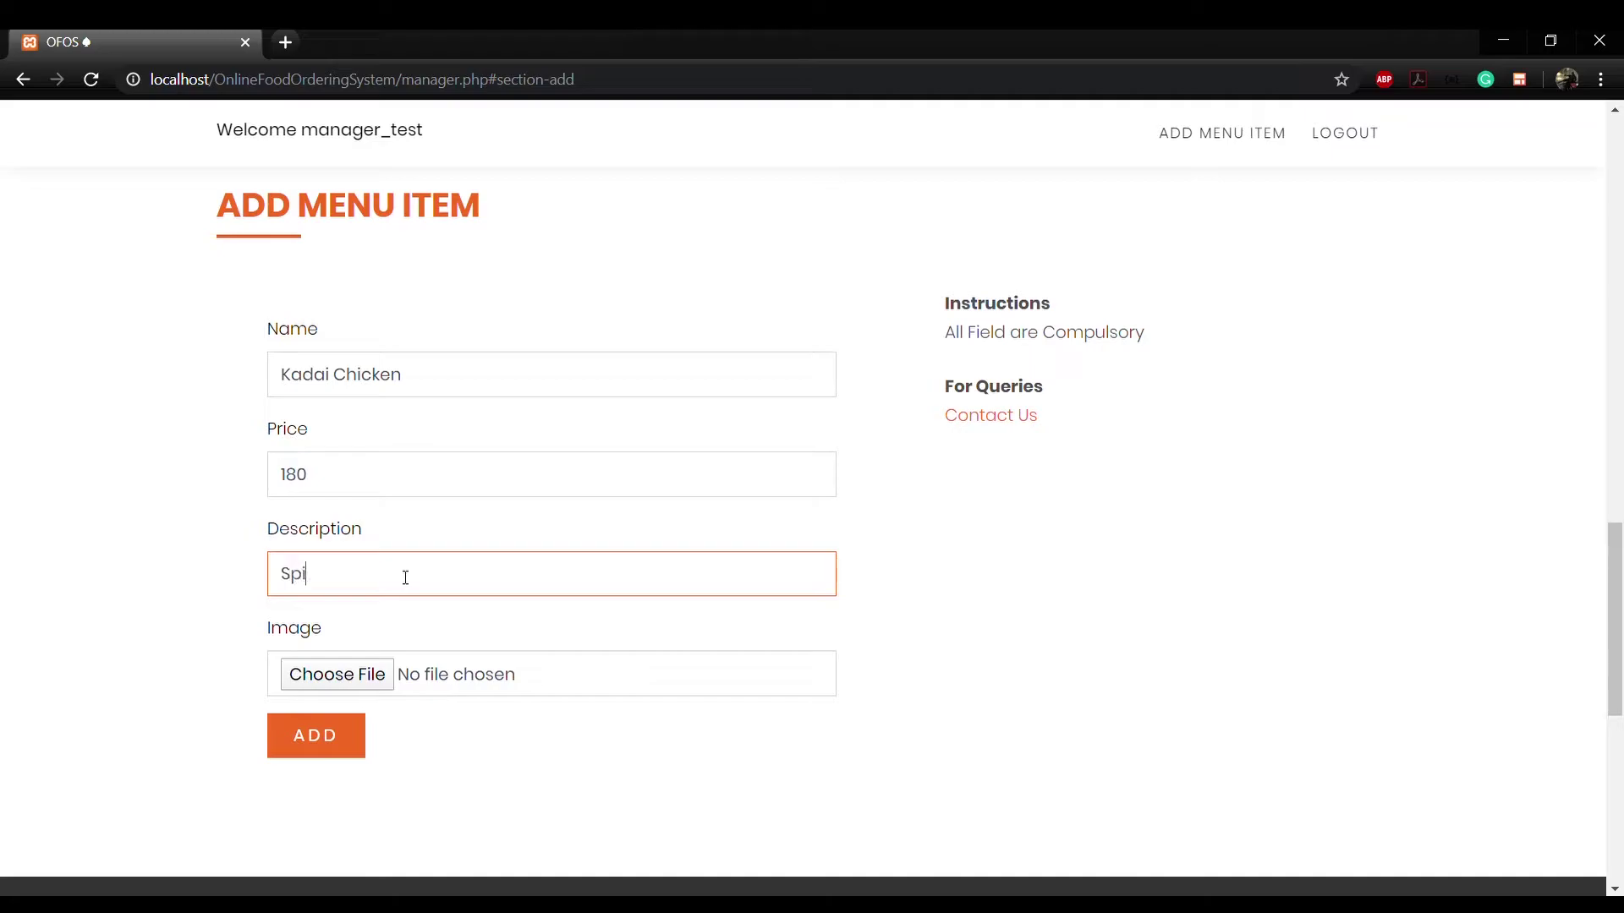
pyautogui.click(328, 674)
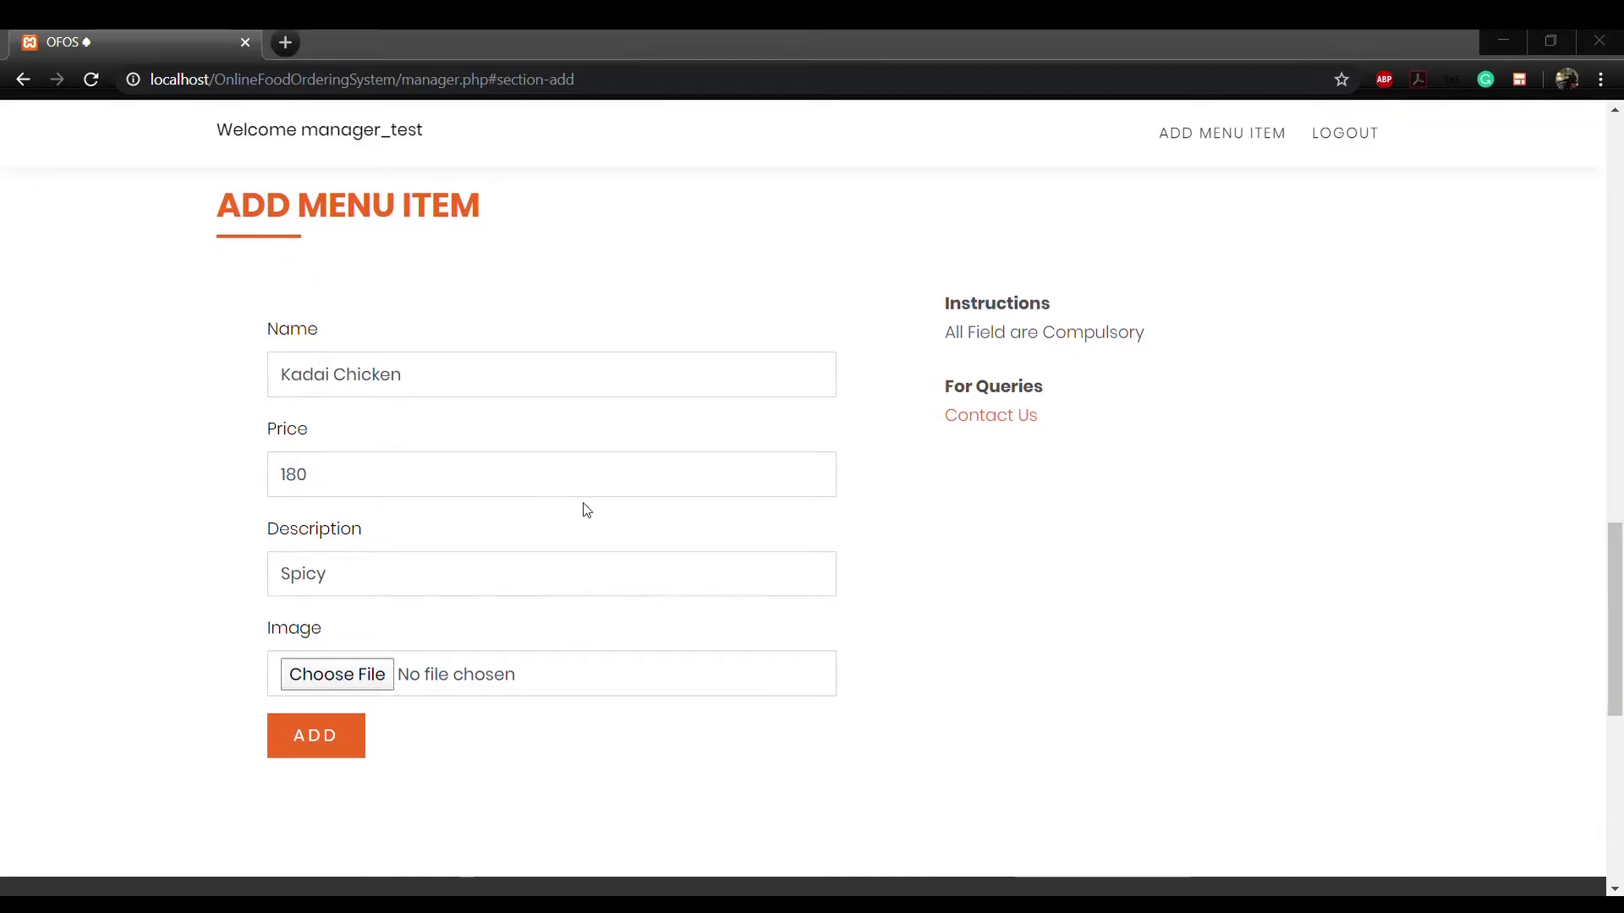
pyautogui.doubleClick(626, 505)
pyautogui.click(343, 738)
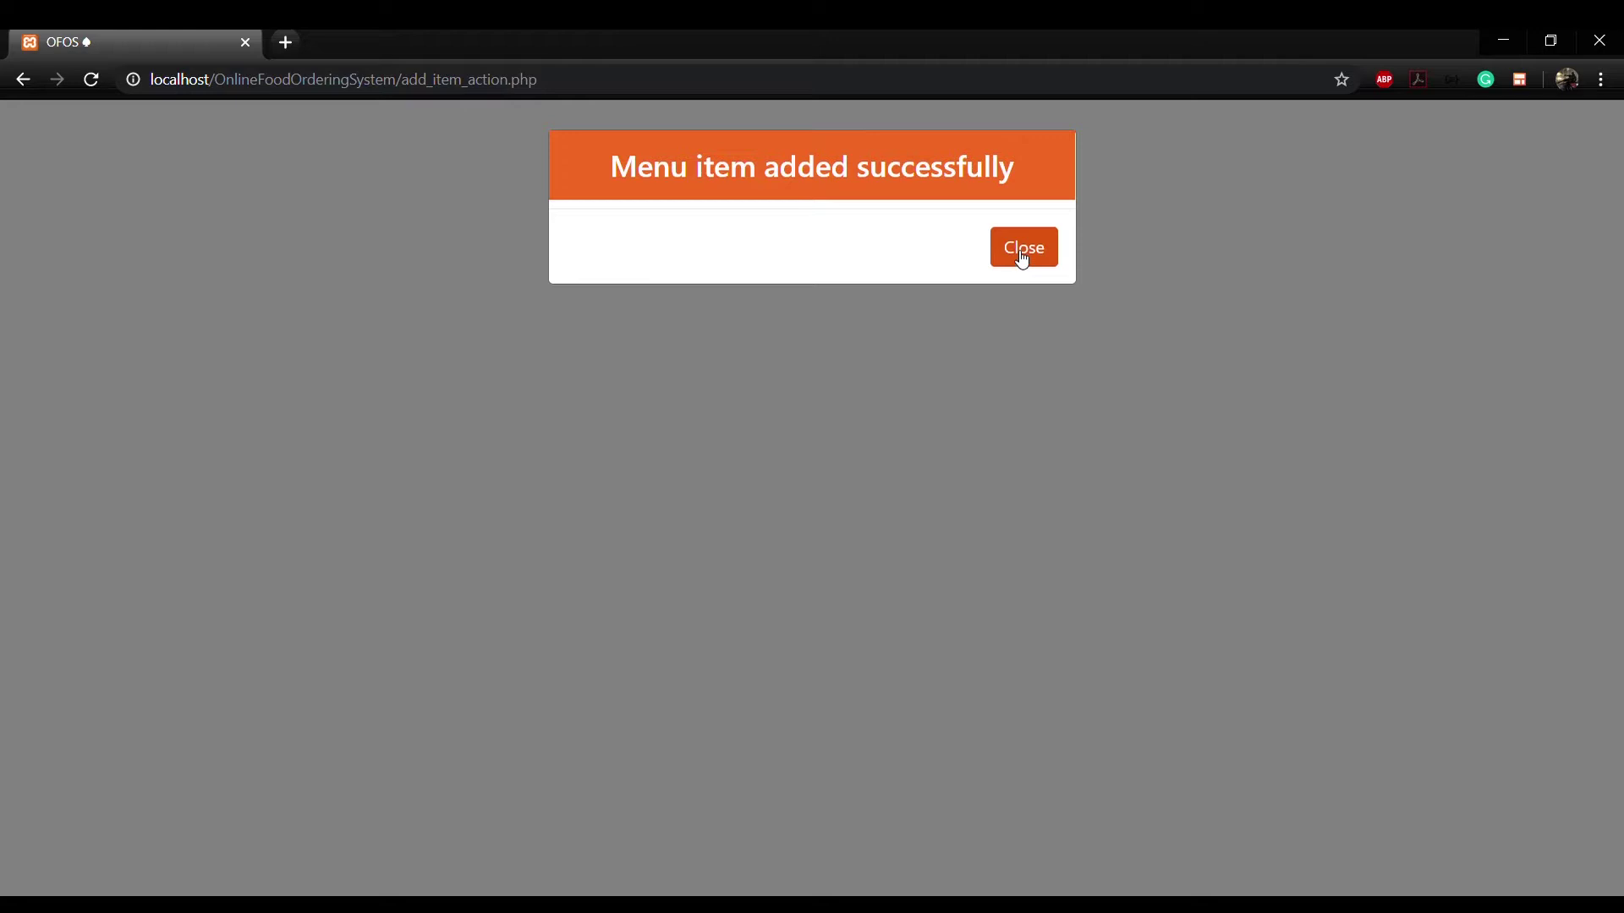
pyautogui.click(1014, 254)
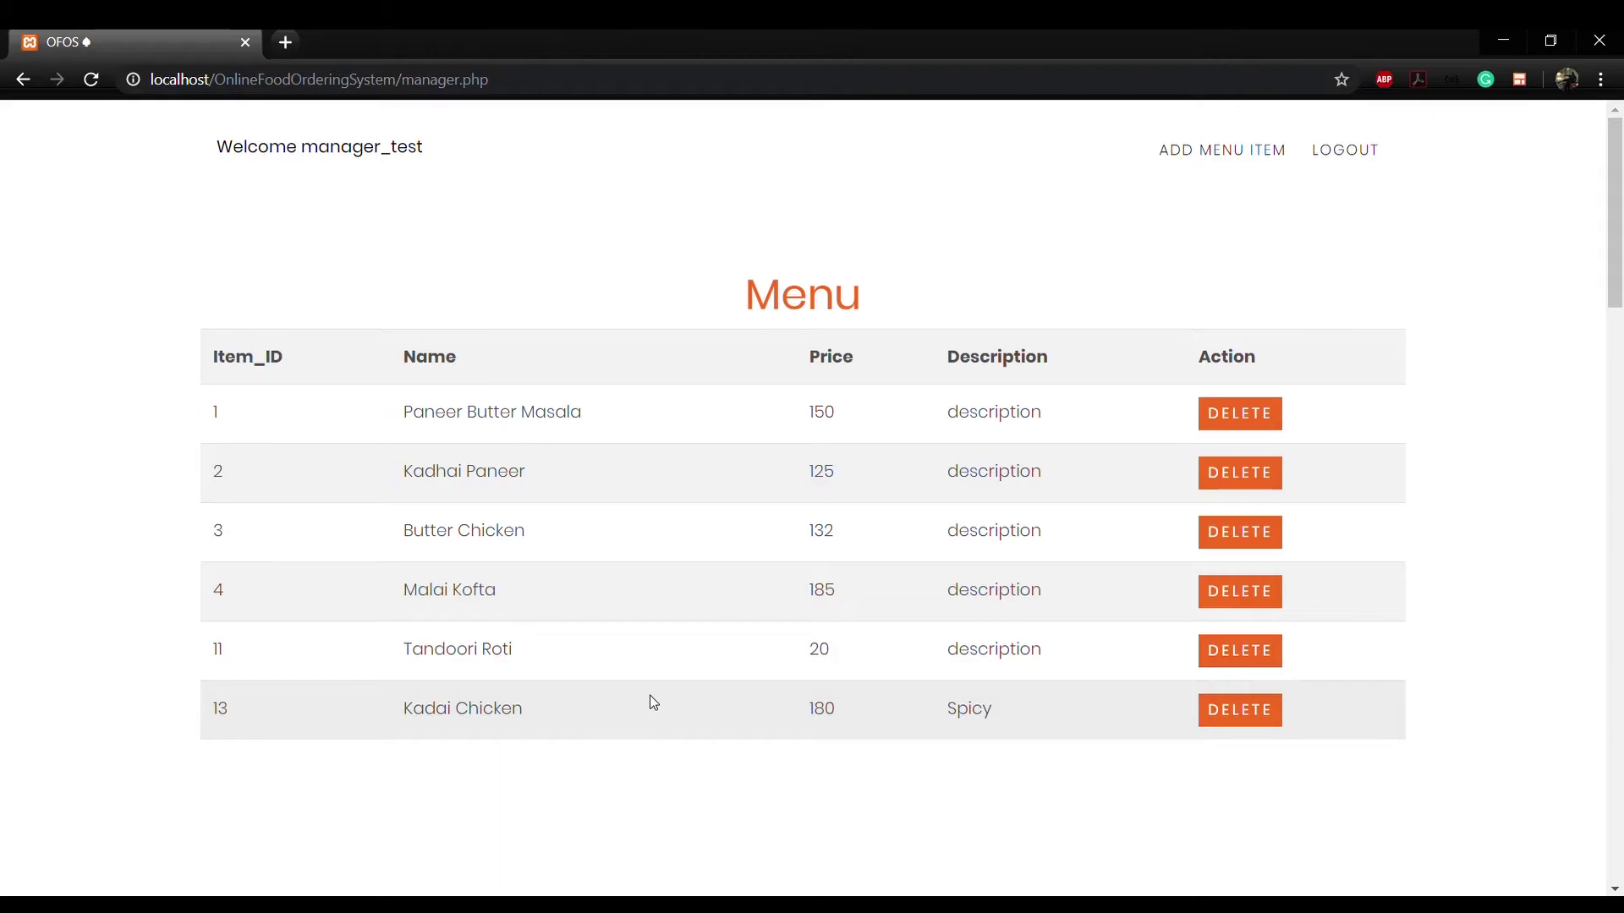
# Step: Expand pending order 10, mark it delivered, and check the Delivered Orders table
pyautogui.scroll(-7, 654, 702)
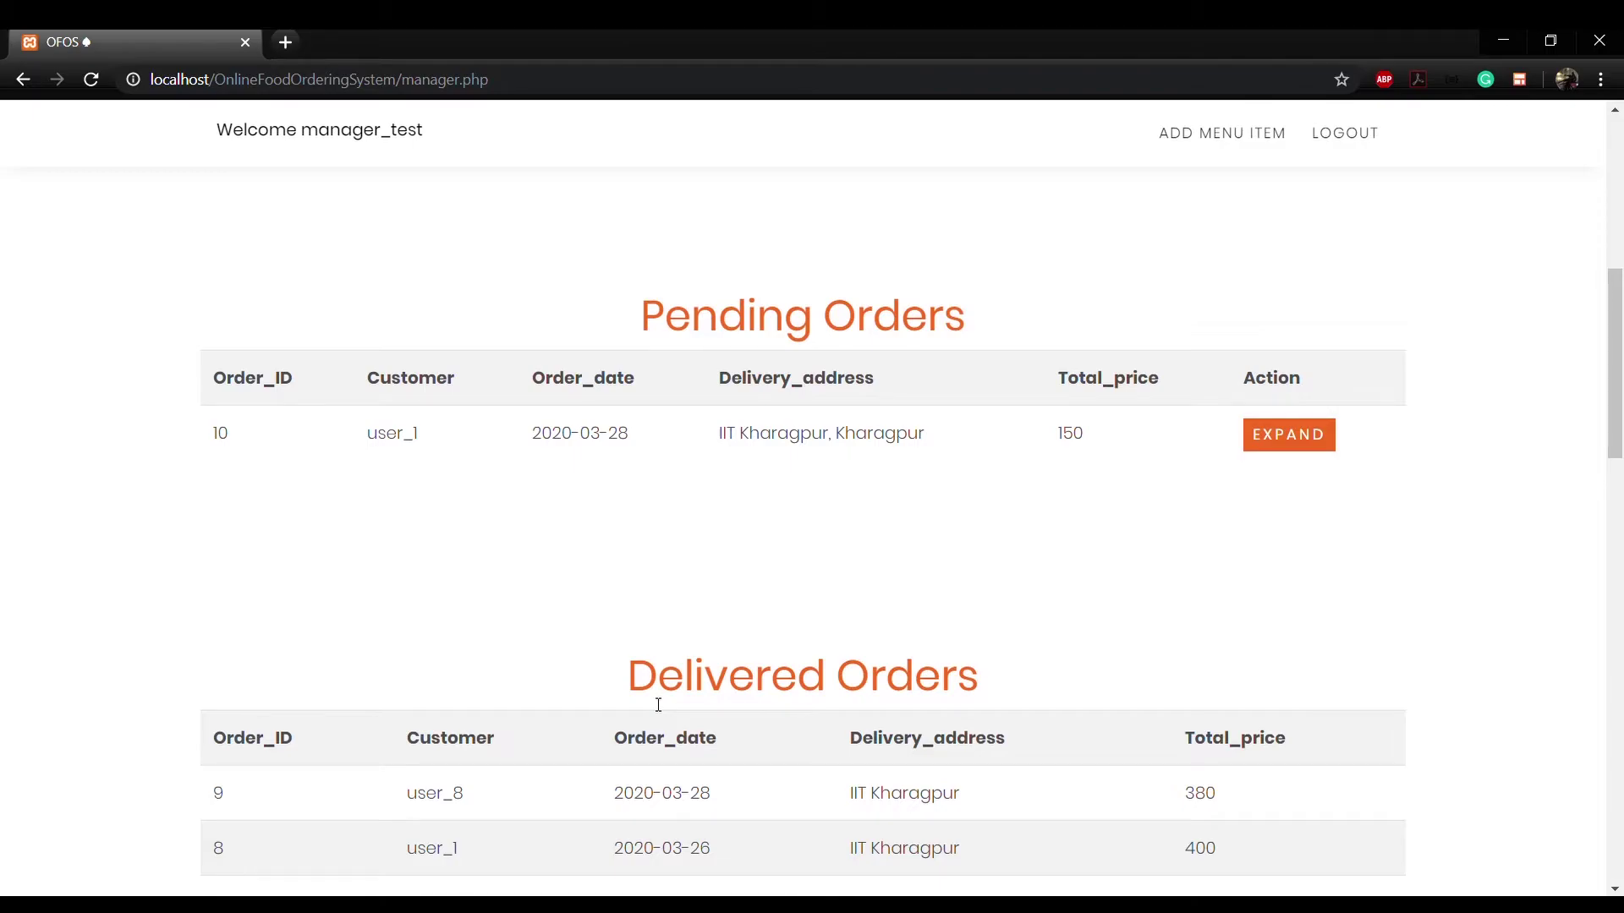
pyautogui.click(1289, 439)
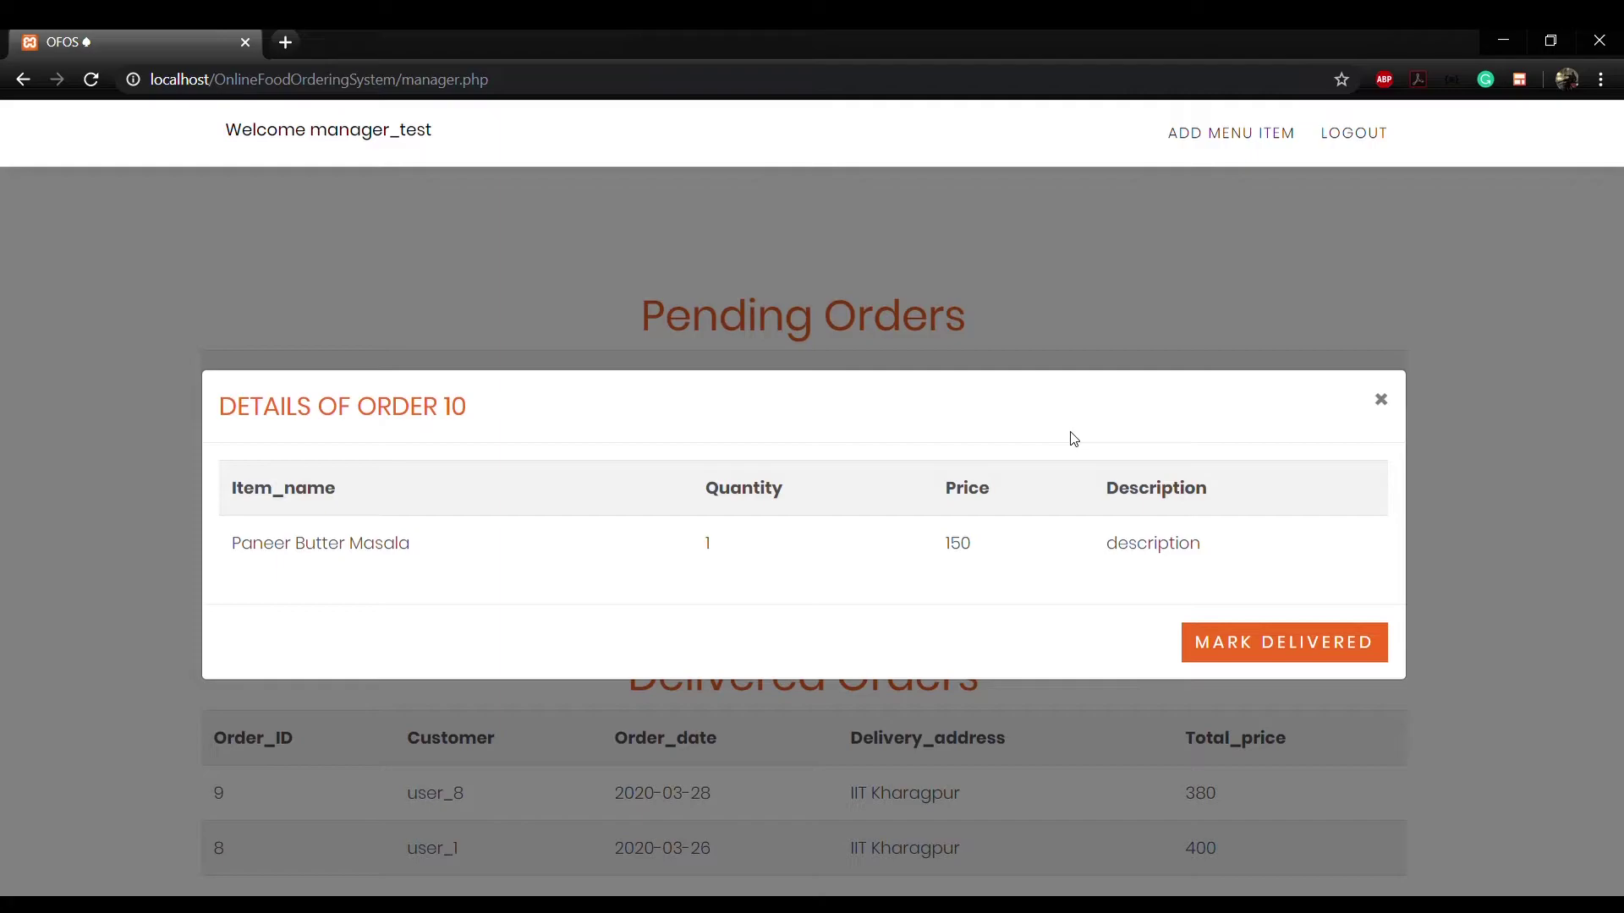
pyautogui.click(1238, 651)
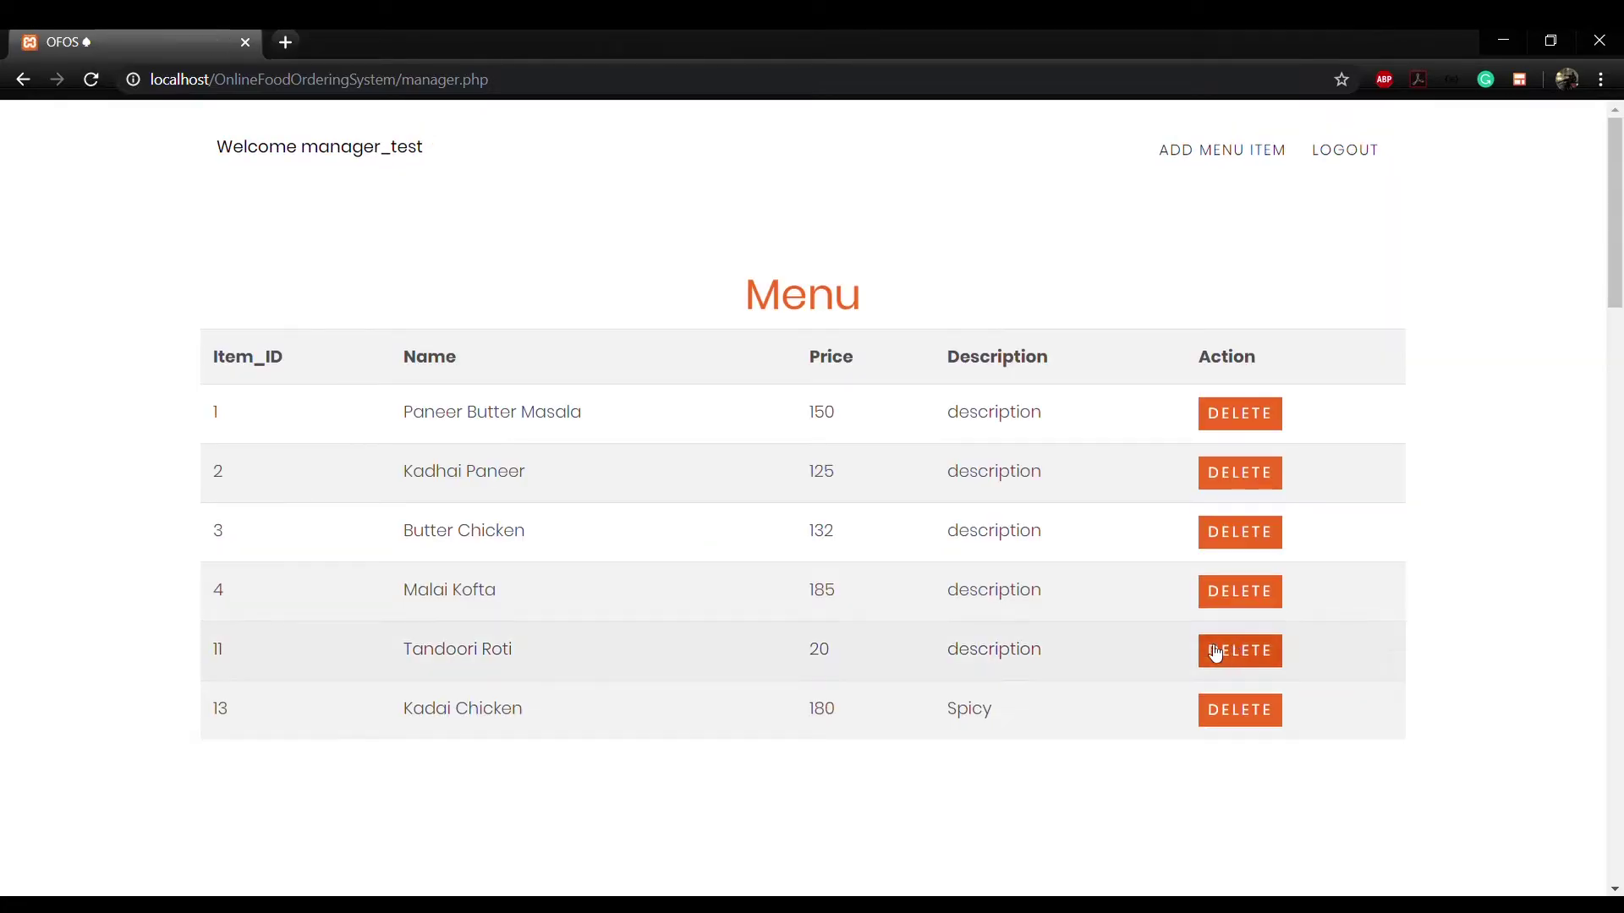
pyautogui.scroll(-10, 1021, 650)
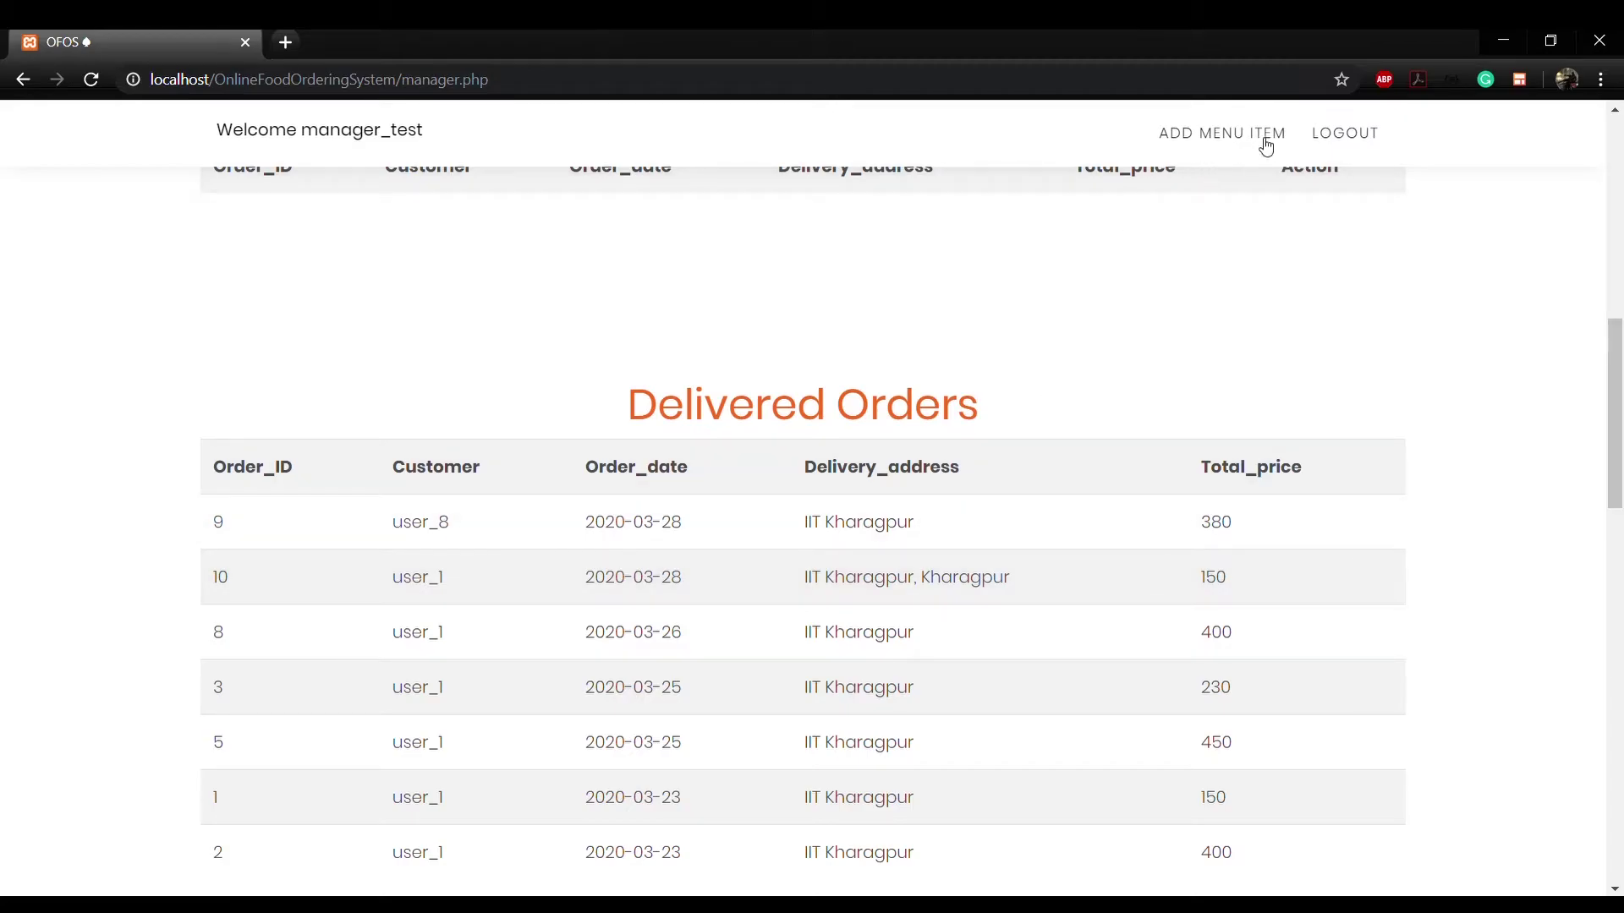
# Step: Log out of the manager account and start a signup with username user_test and a password
pyautogui.click(1314, 144)
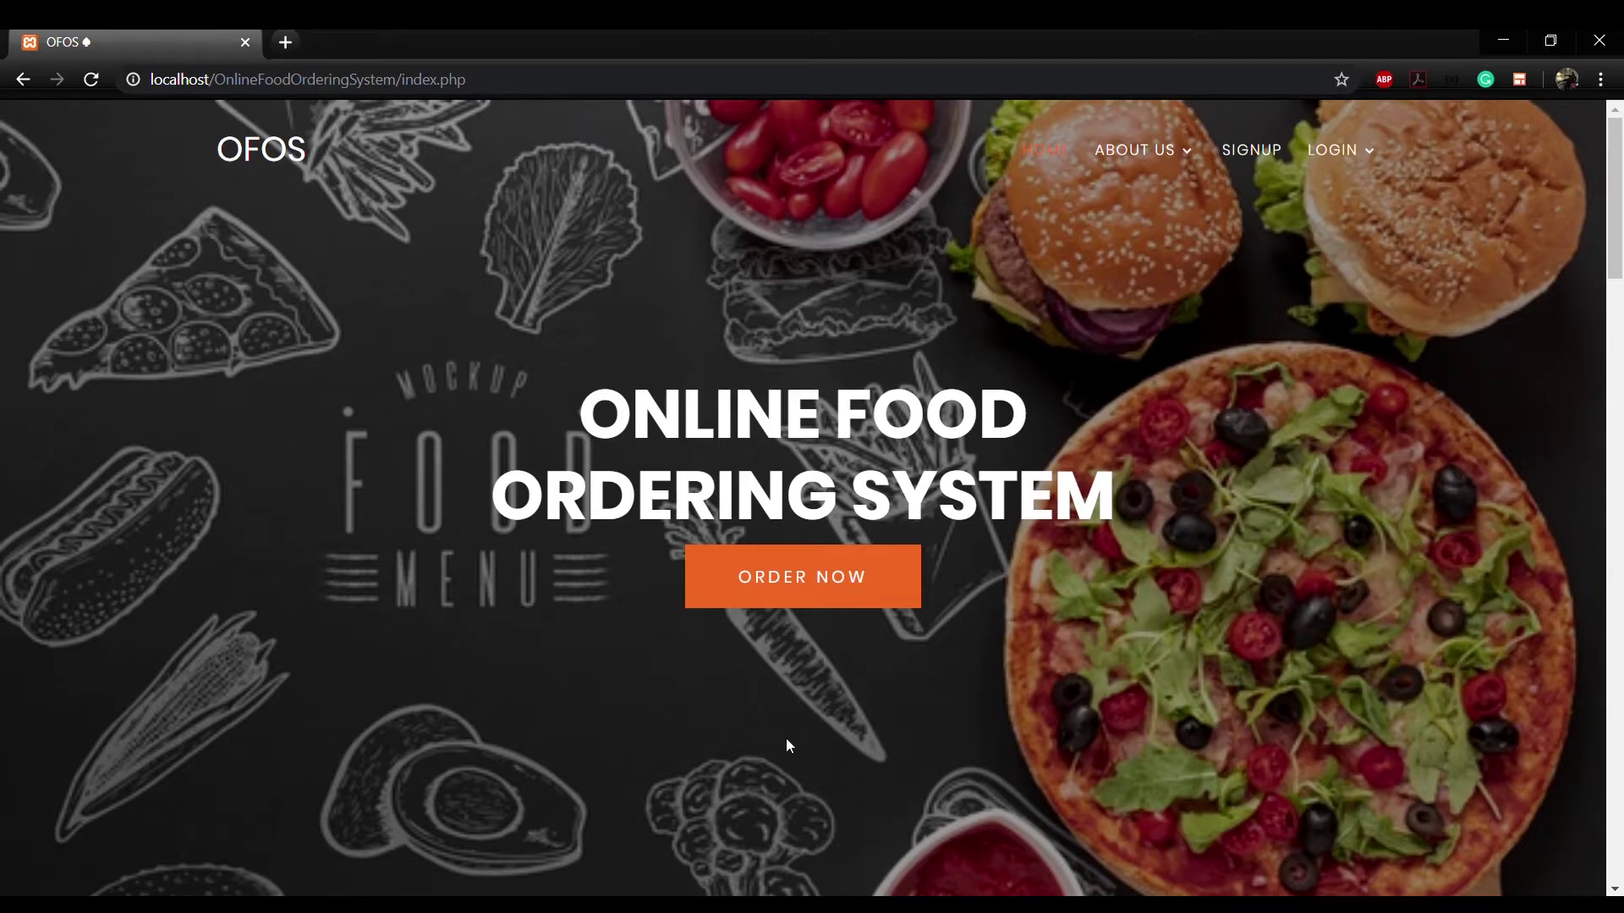
pyautogui.click(1252, 150)
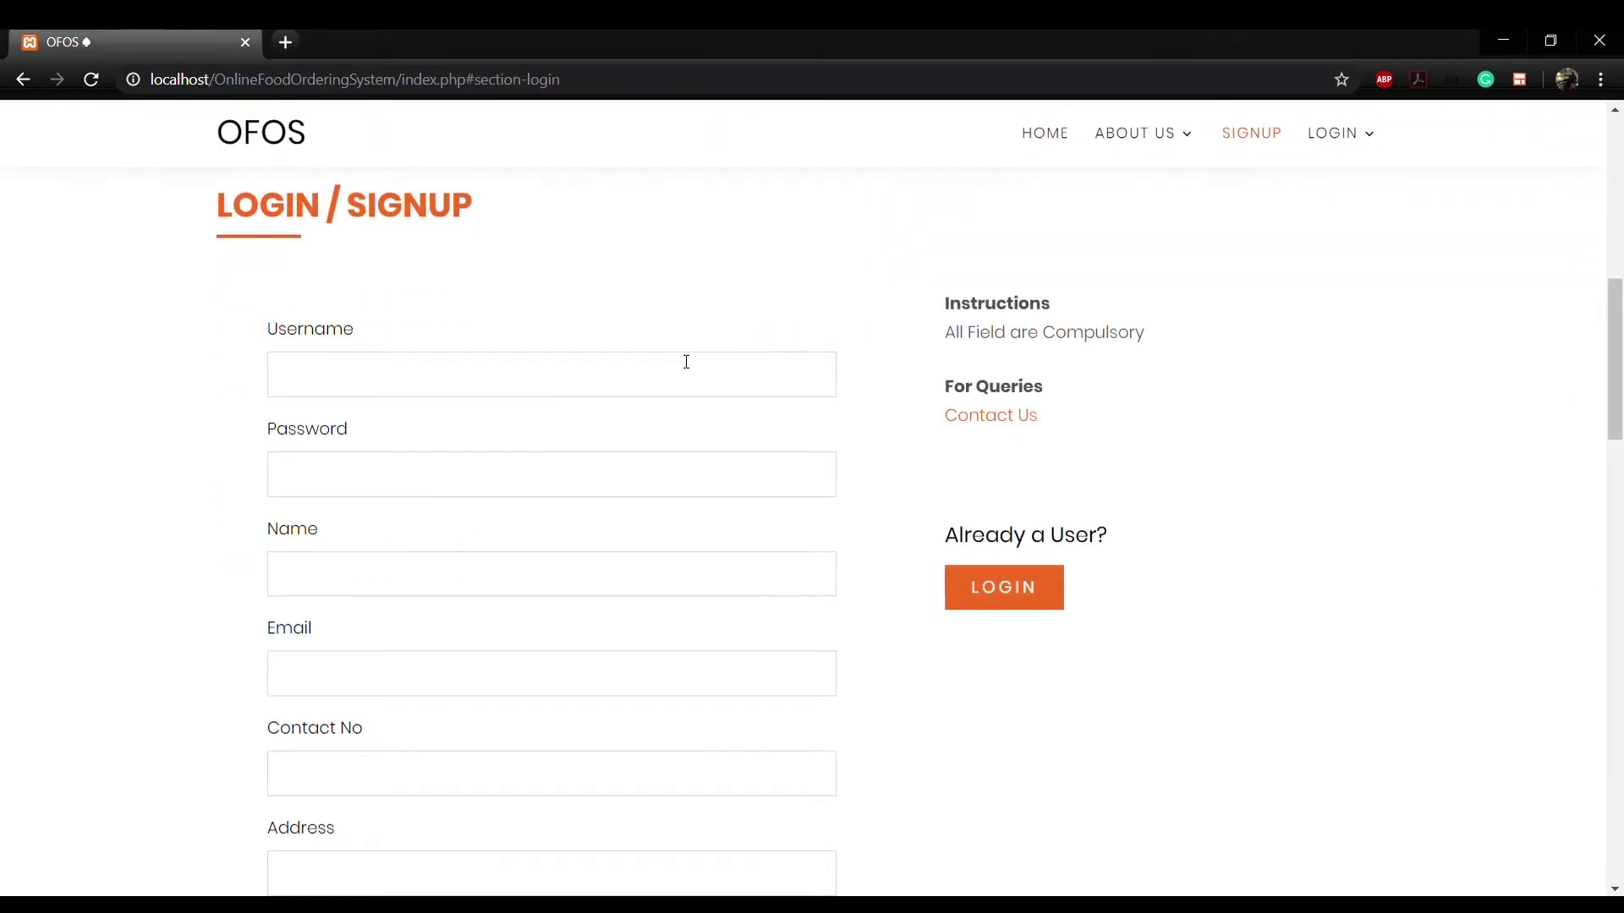
pyautogui.click(682, 368)
pyautogui.write('user_test')
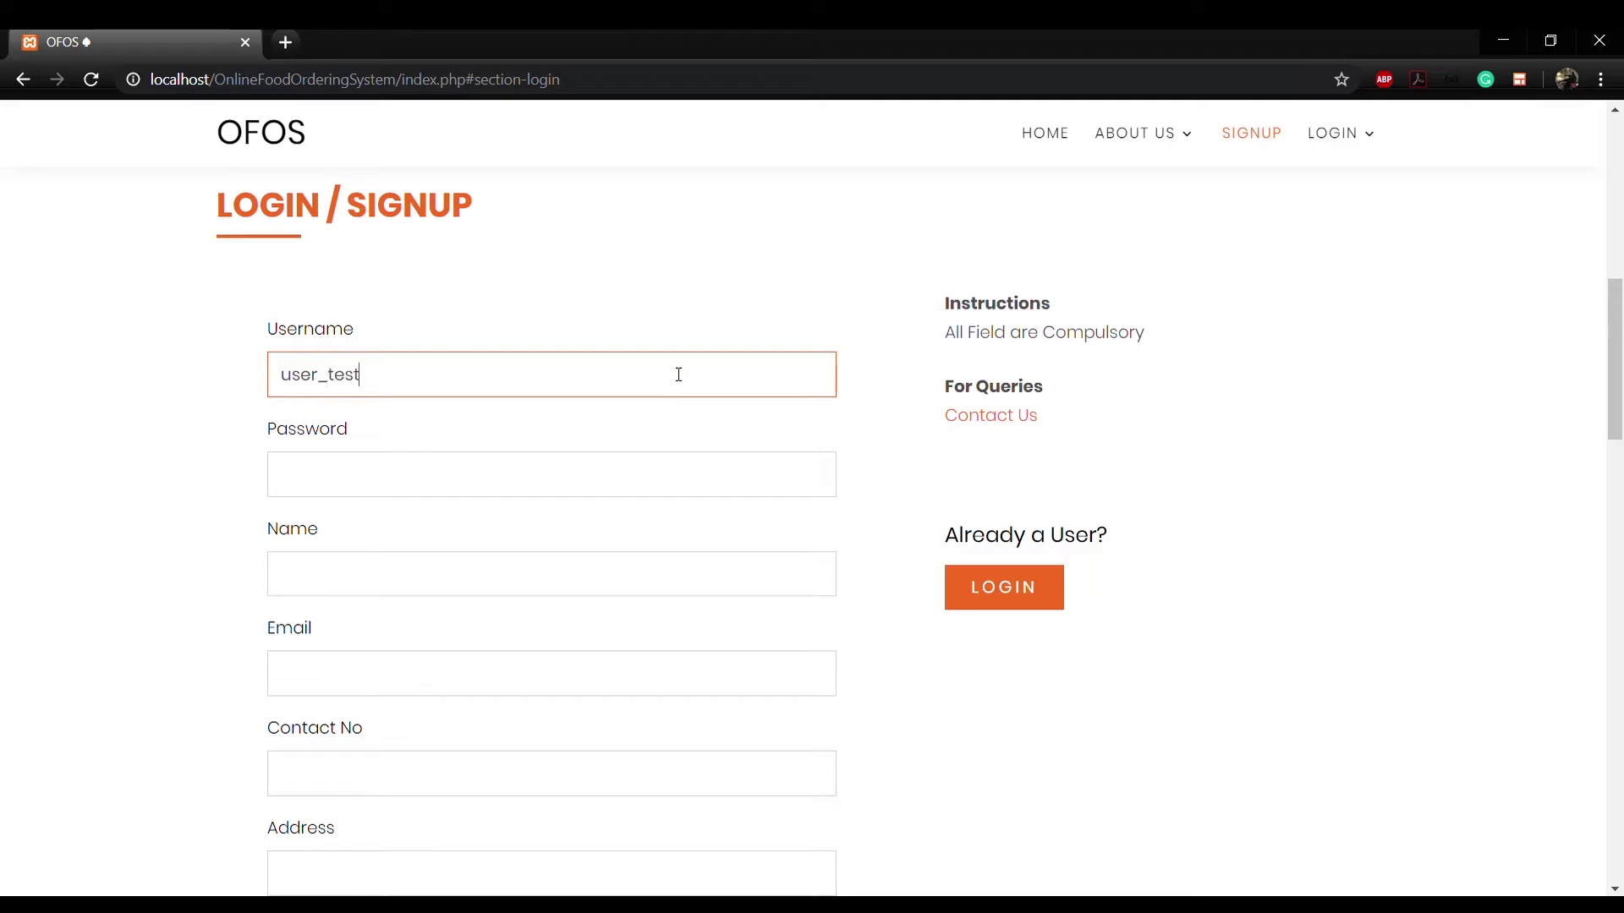
pyautogui.press('Tab')
pyautogui.write('12345678')
pyautogui.press('Tab')
pyautogui.write('user_test')
# Step: Enter the customer's e-mail, contact number and hall address at IIT Kharagpur, then submit
pyautogui.press('Tab')
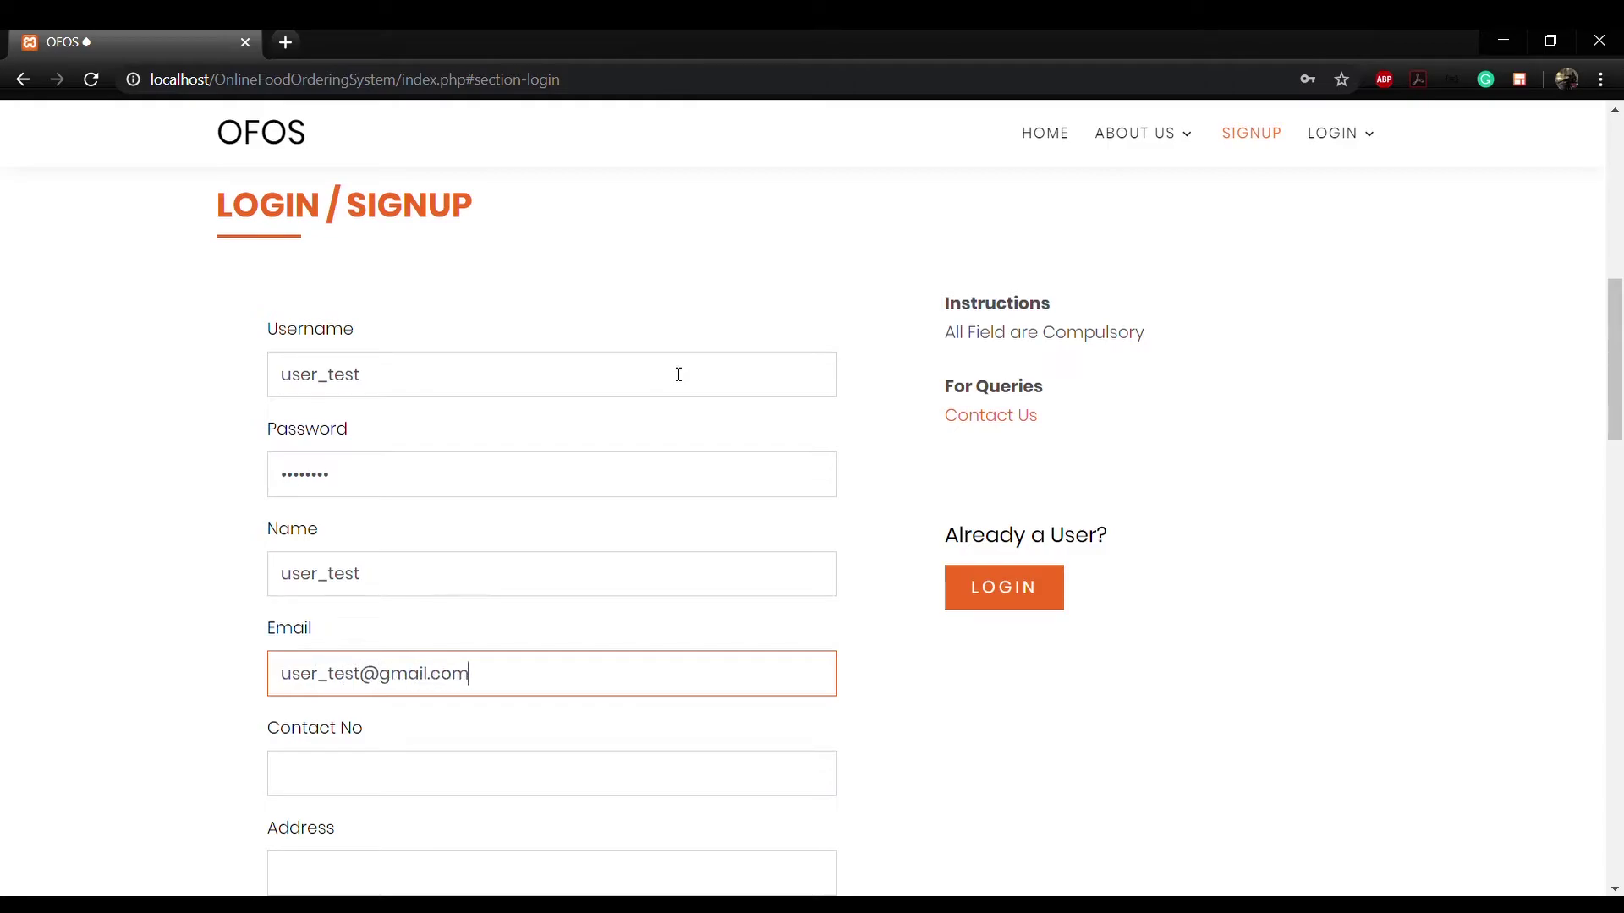
pyautogui.press('Tab')
pyautogui.press('Tab')
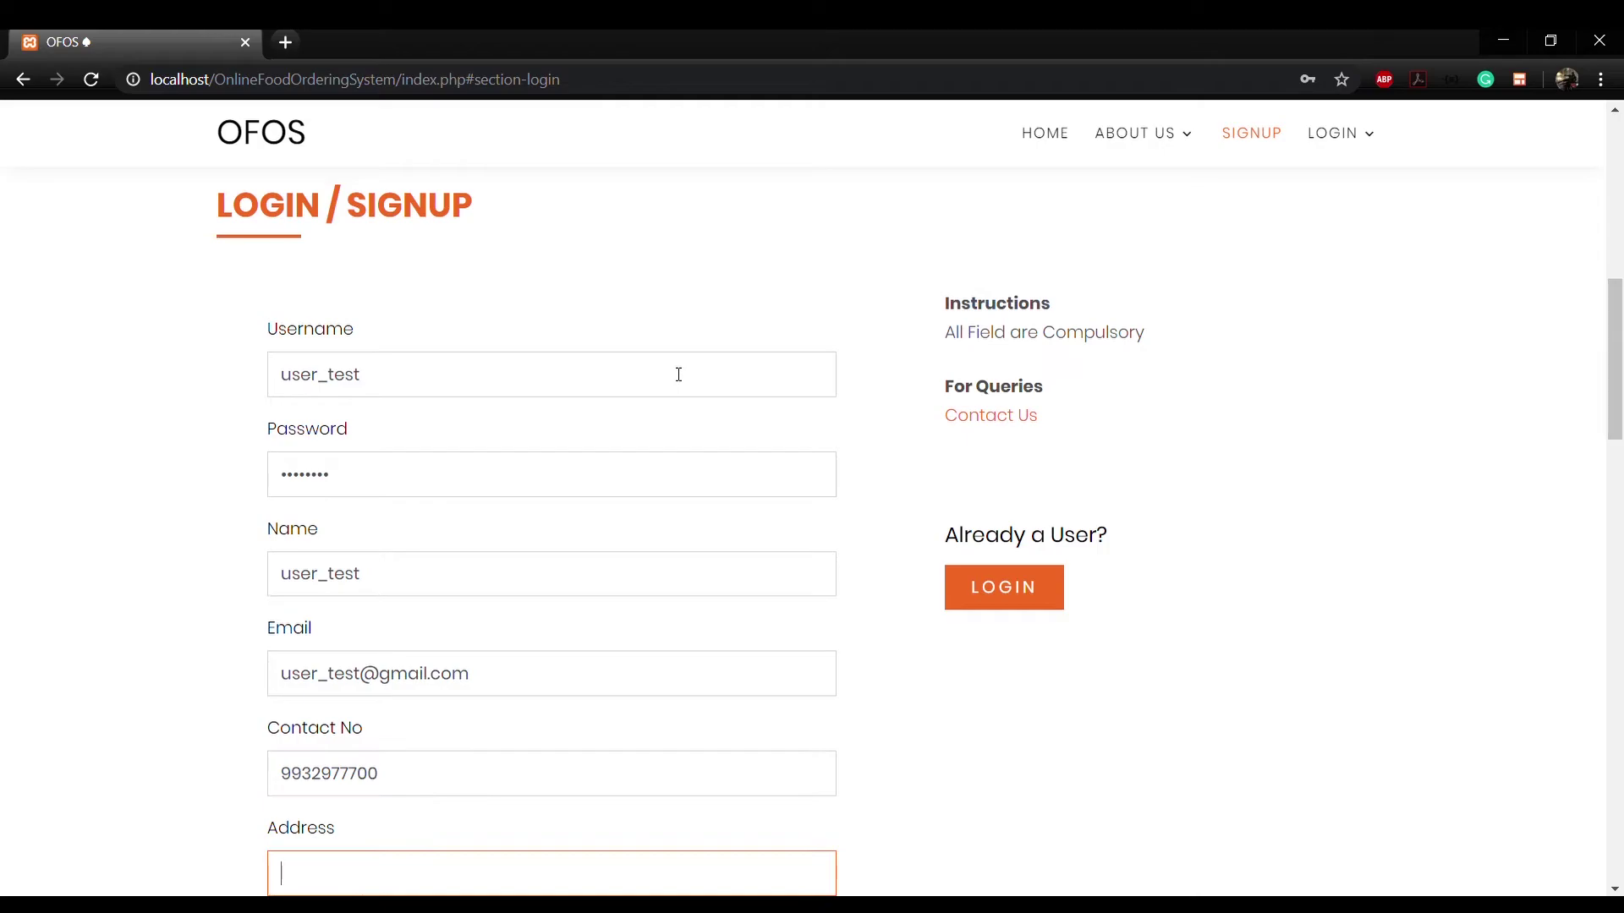
pyautogui.write('MMM Hall, IIT Kharagpur')
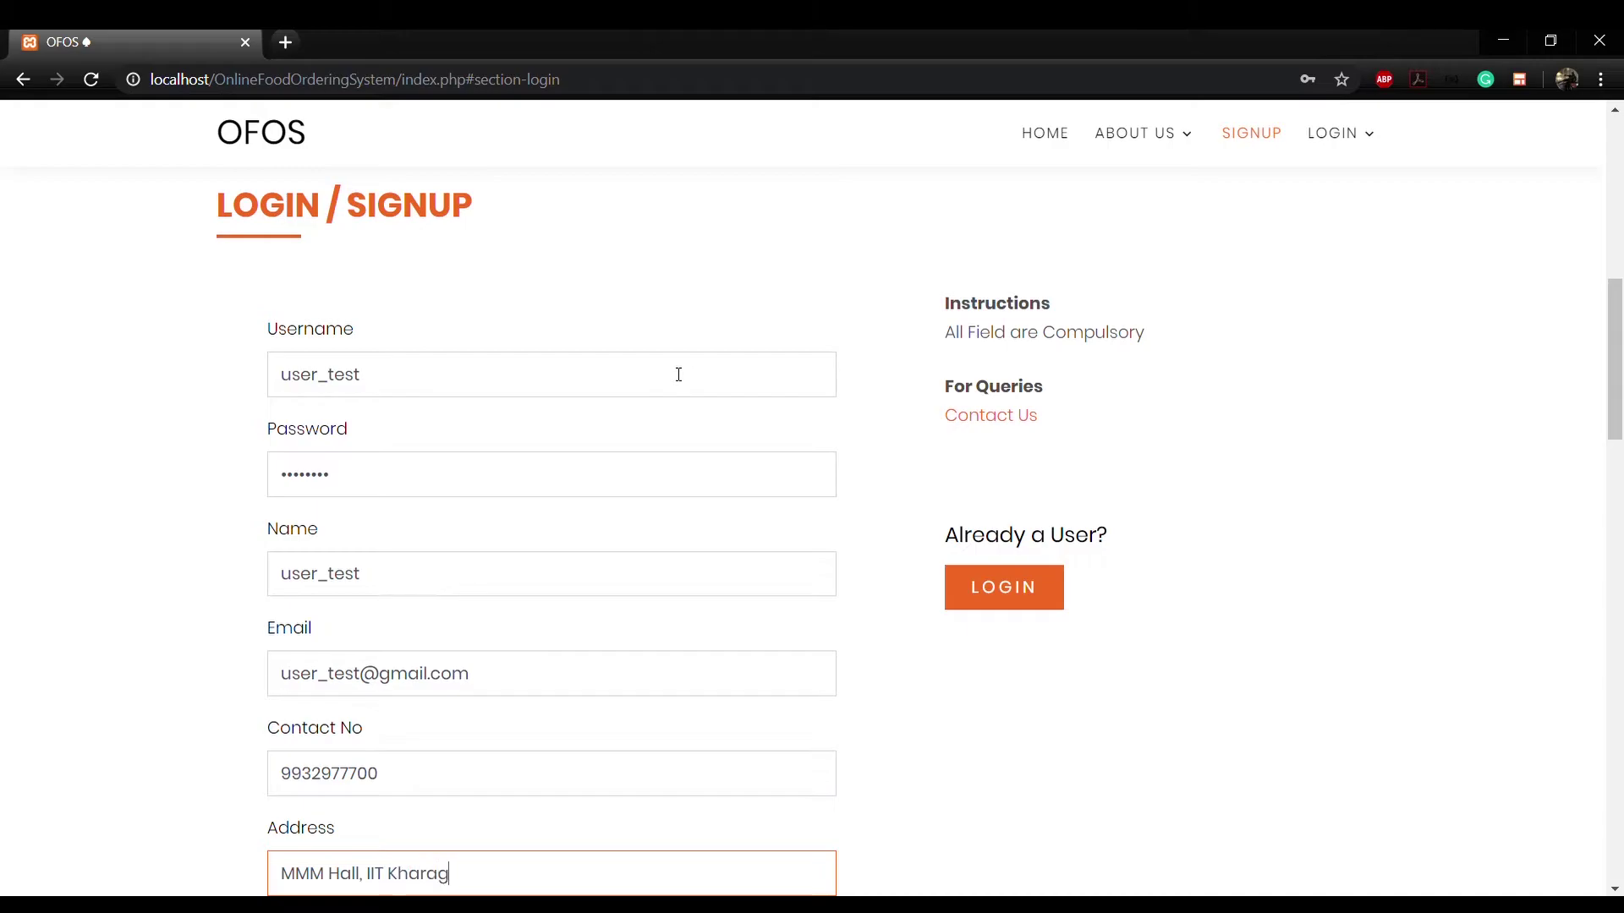
pyautogui.scroll(-1, 596, 511)
pyautogui.scroll(-2, 597, 511)
pyautogui.click(342, 726)
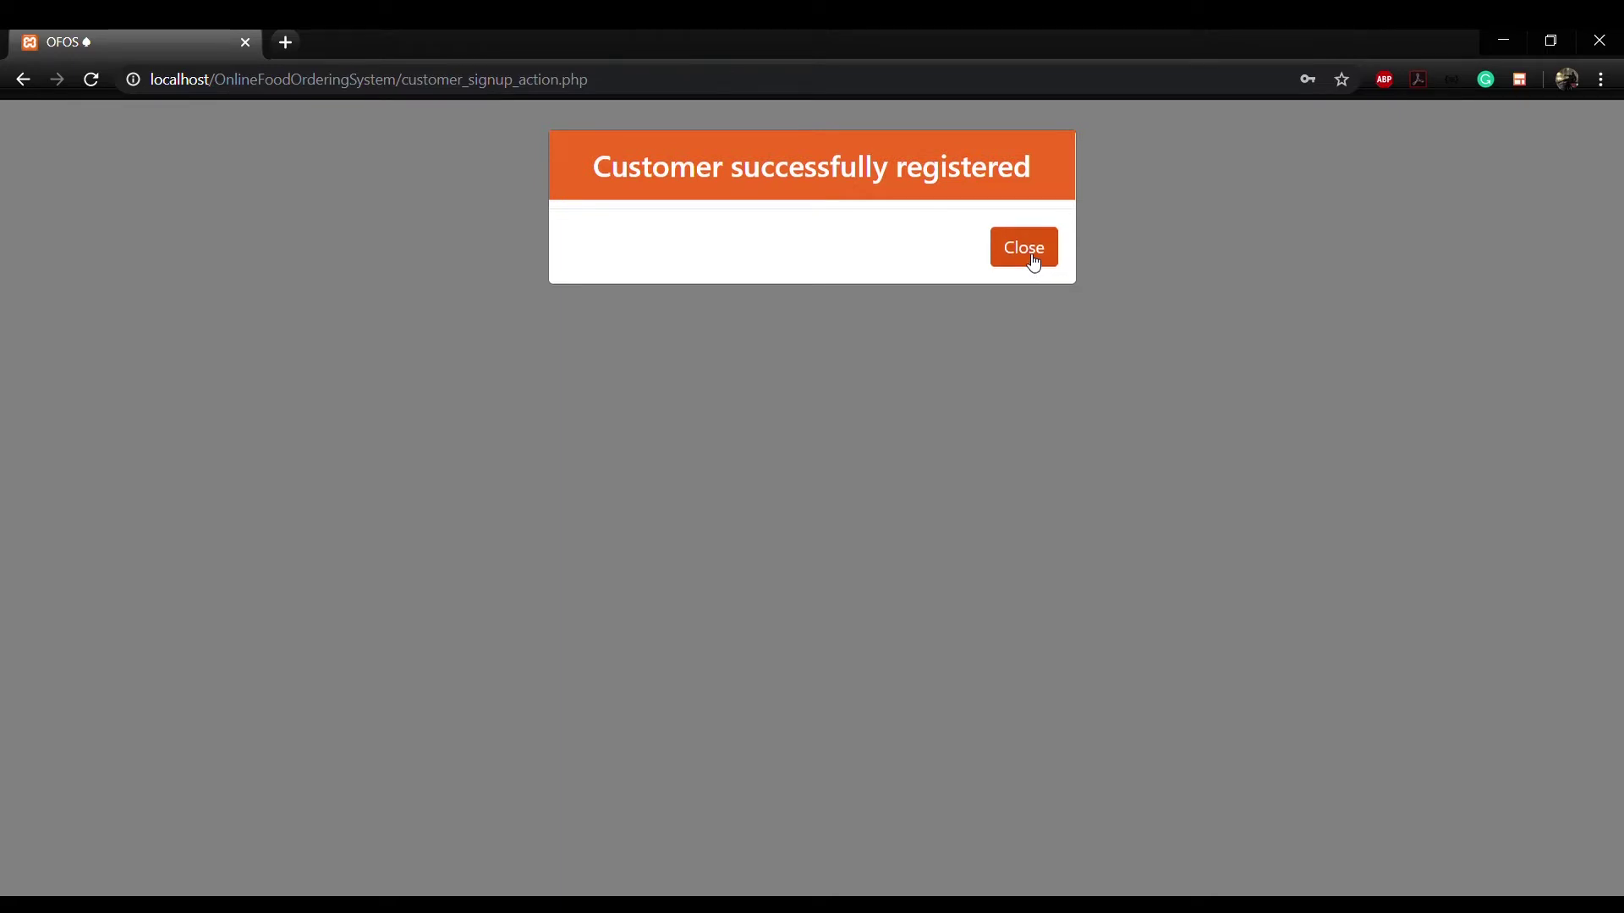
# Step: Sign in through the Customer login form with the new account's username and password
pyautogui.click(1033, 259)
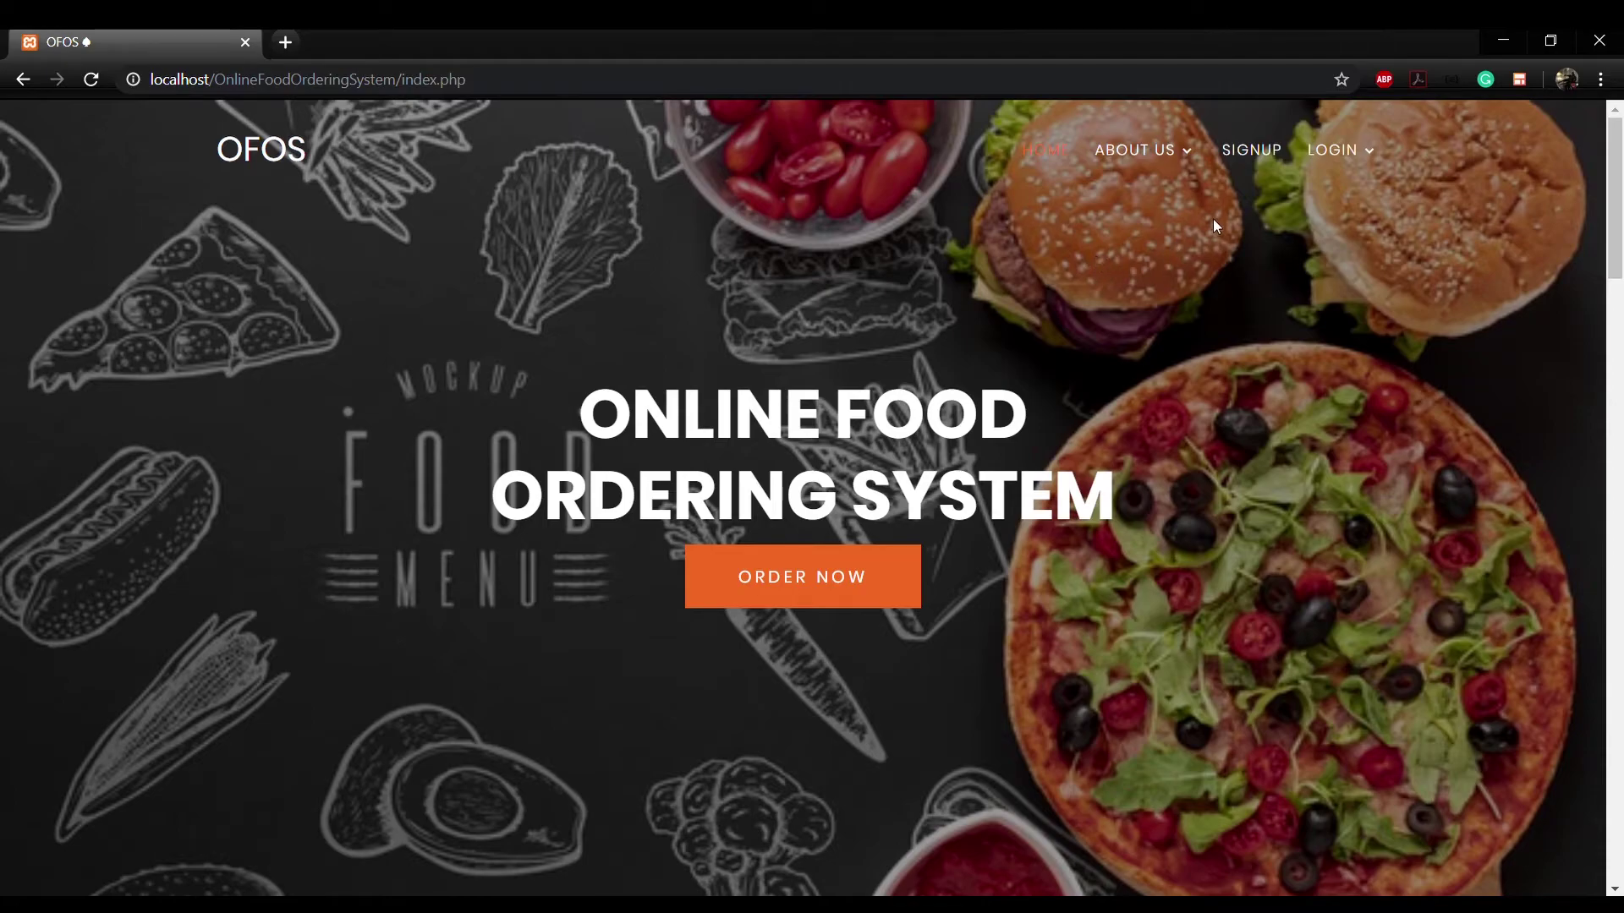
pyautogui.moveTo(1309, 191)
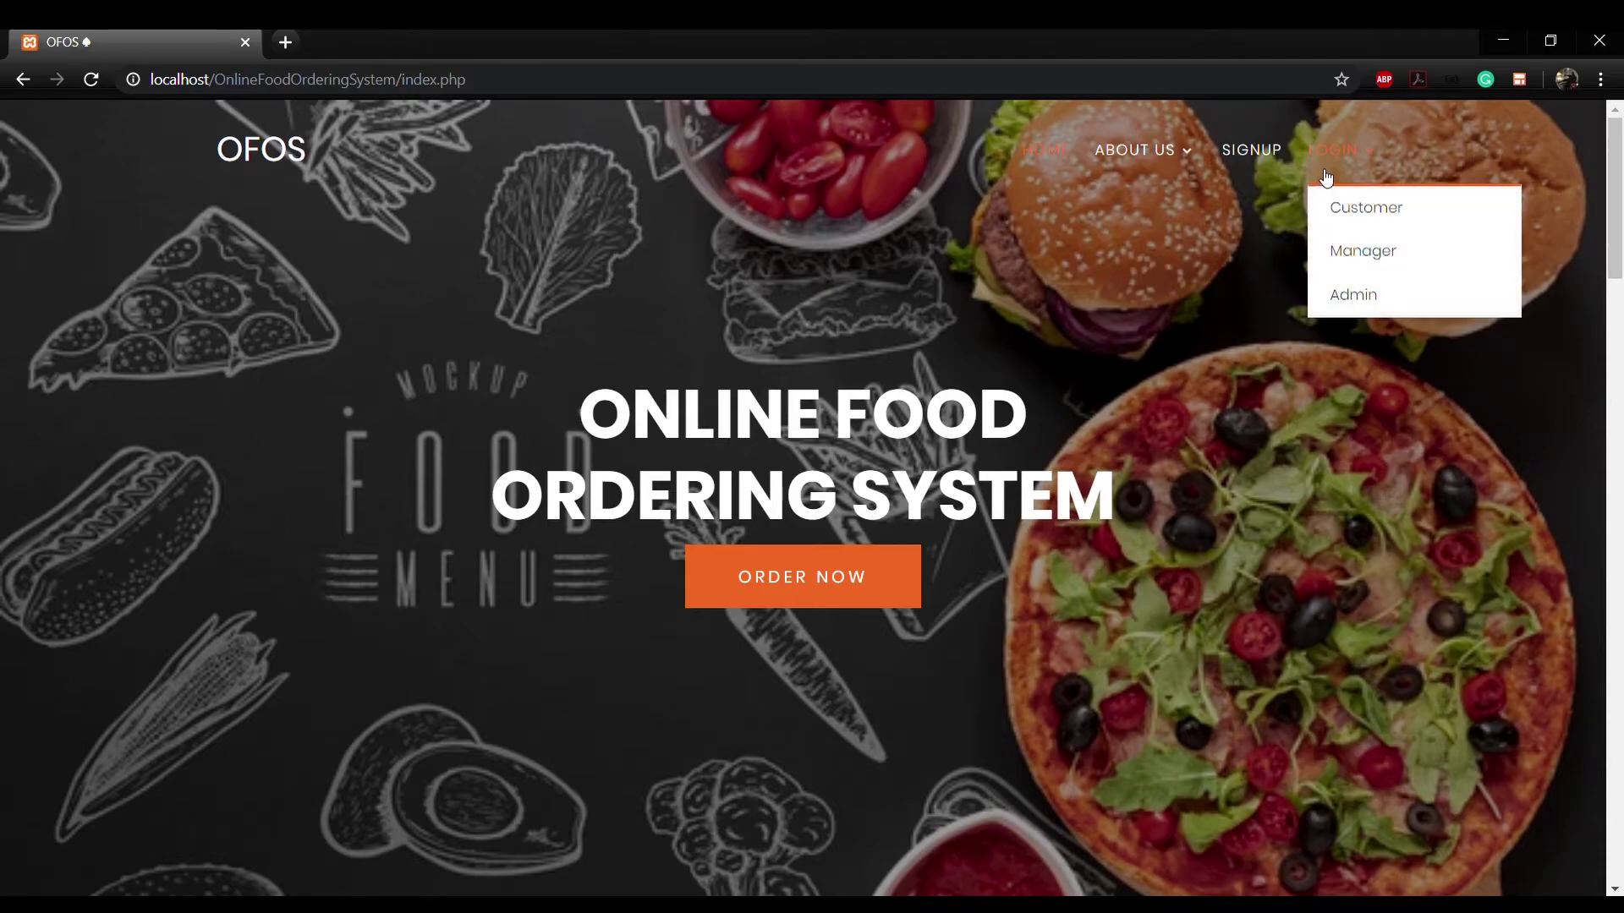
pyautogui.click(1332, 203)
pyautogui.click(696, 396)
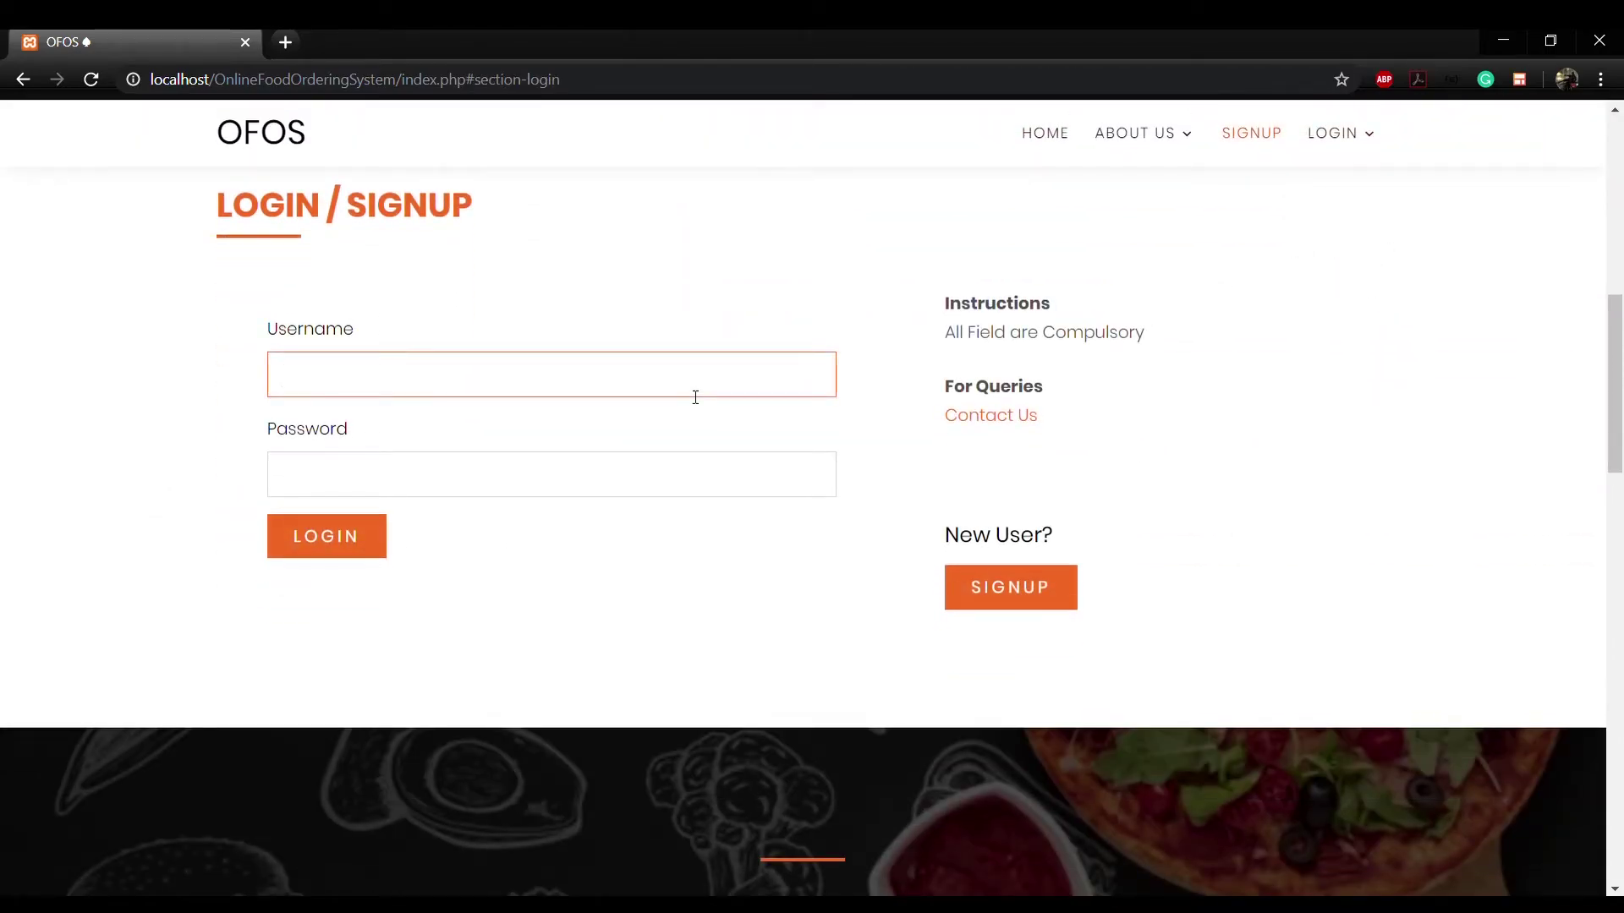
pyautogui.write('user_test')
pyautogui.press('Tab')
pyautogui.write('test1234')
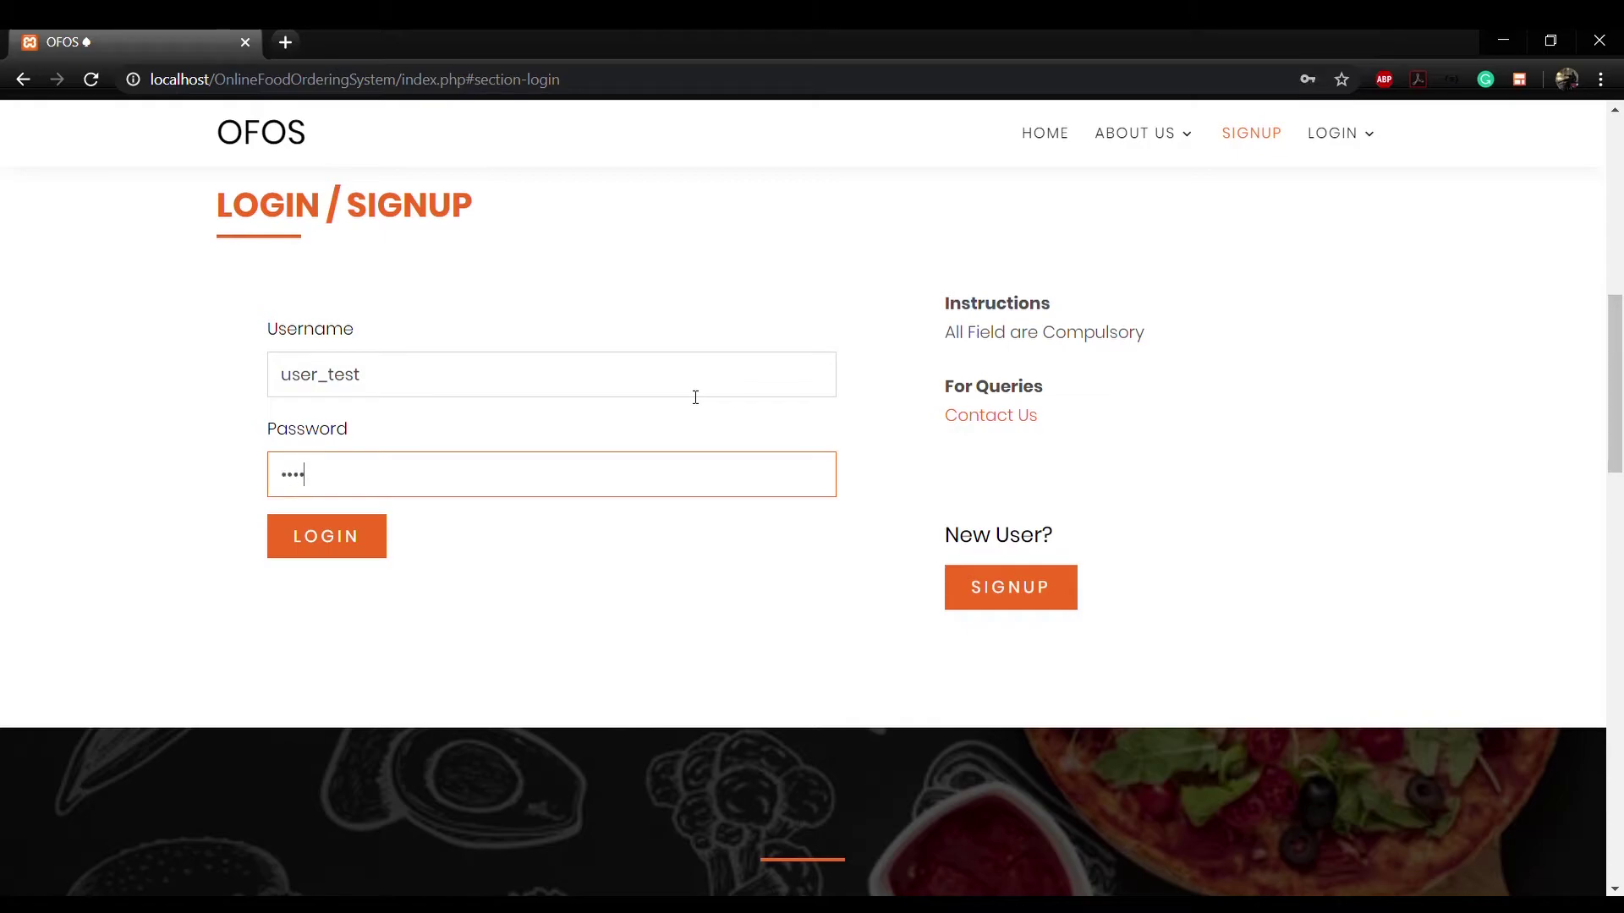
pyautogui.click(340, 553)
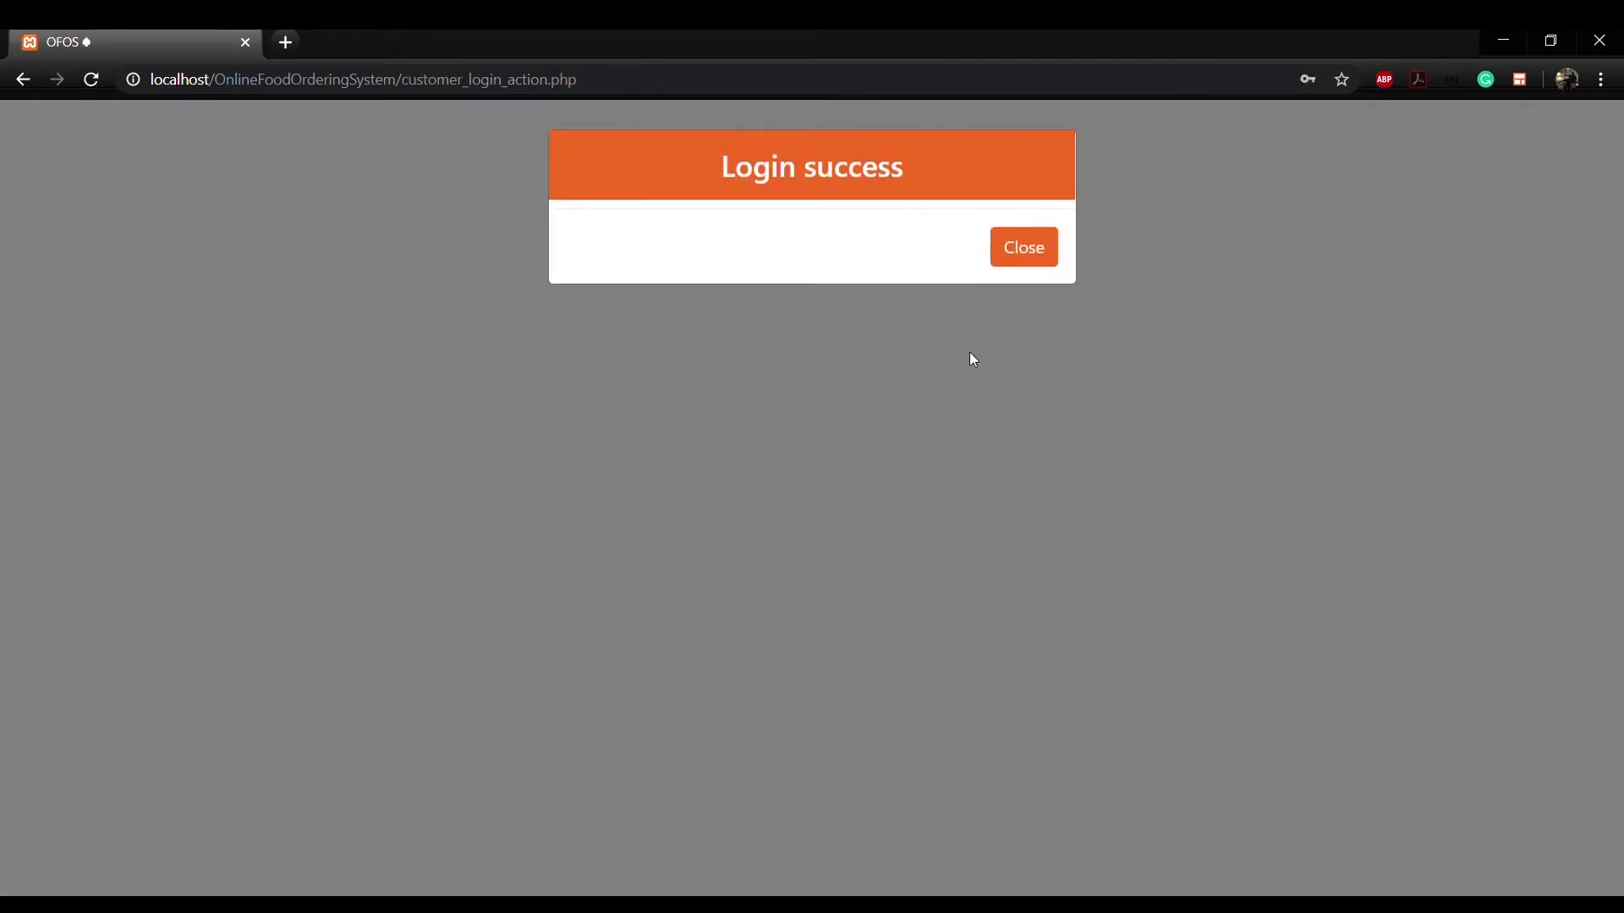
# Step: Open the Smart Pind menu and add one Kadhai Paneer and three Tandoori Roti to the cart
pyautogui.click(1024, 260)
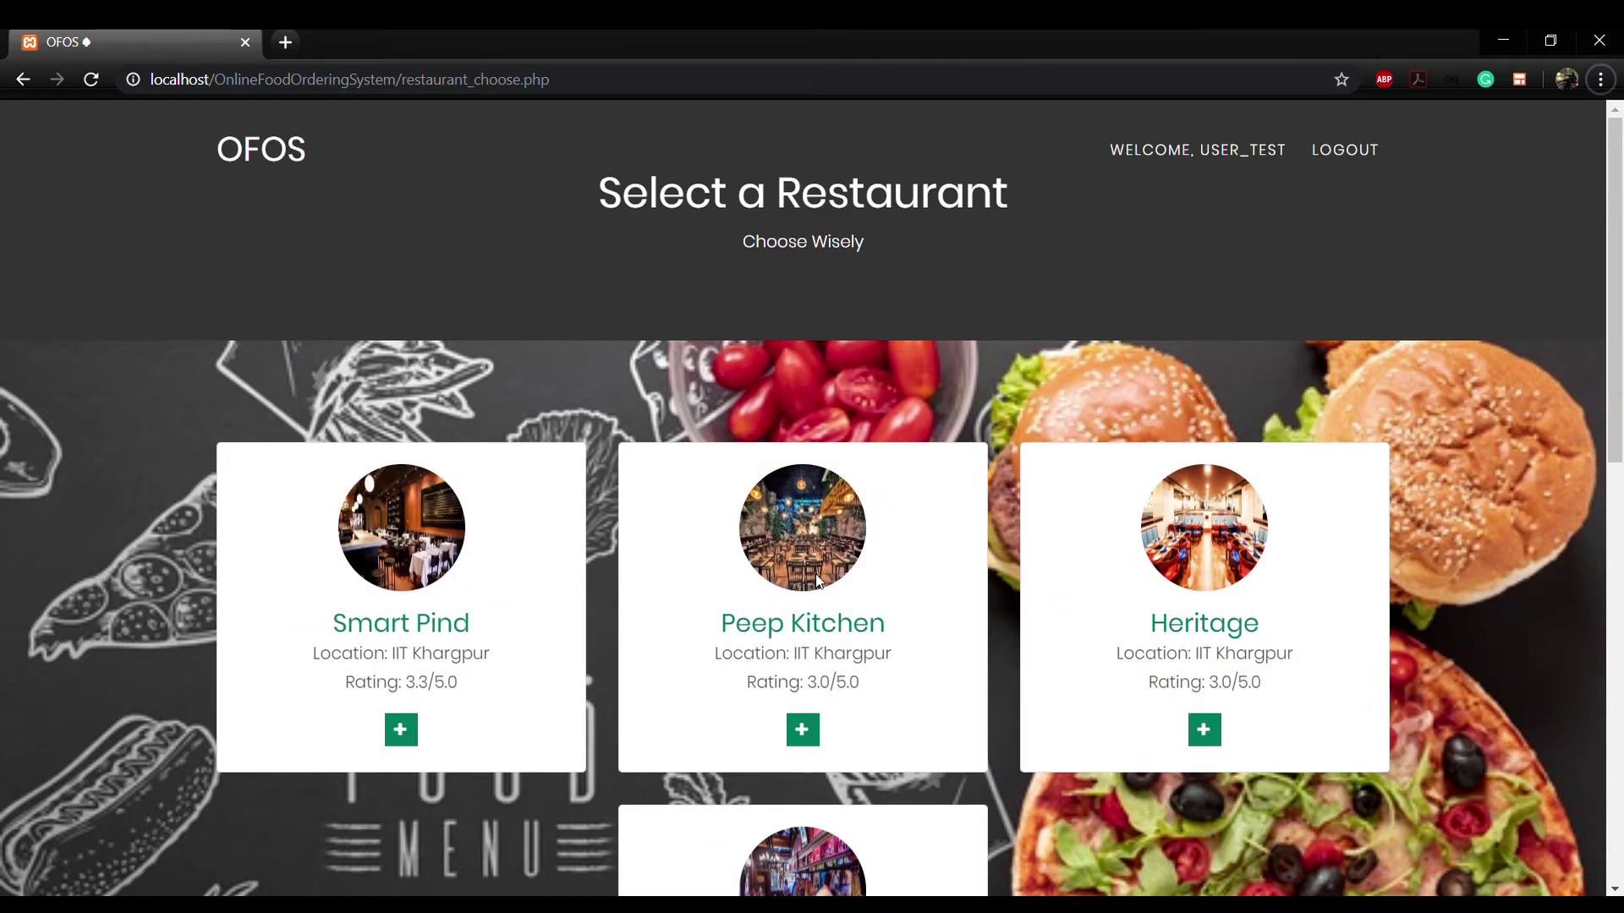
pyautogui.click(414, 738)
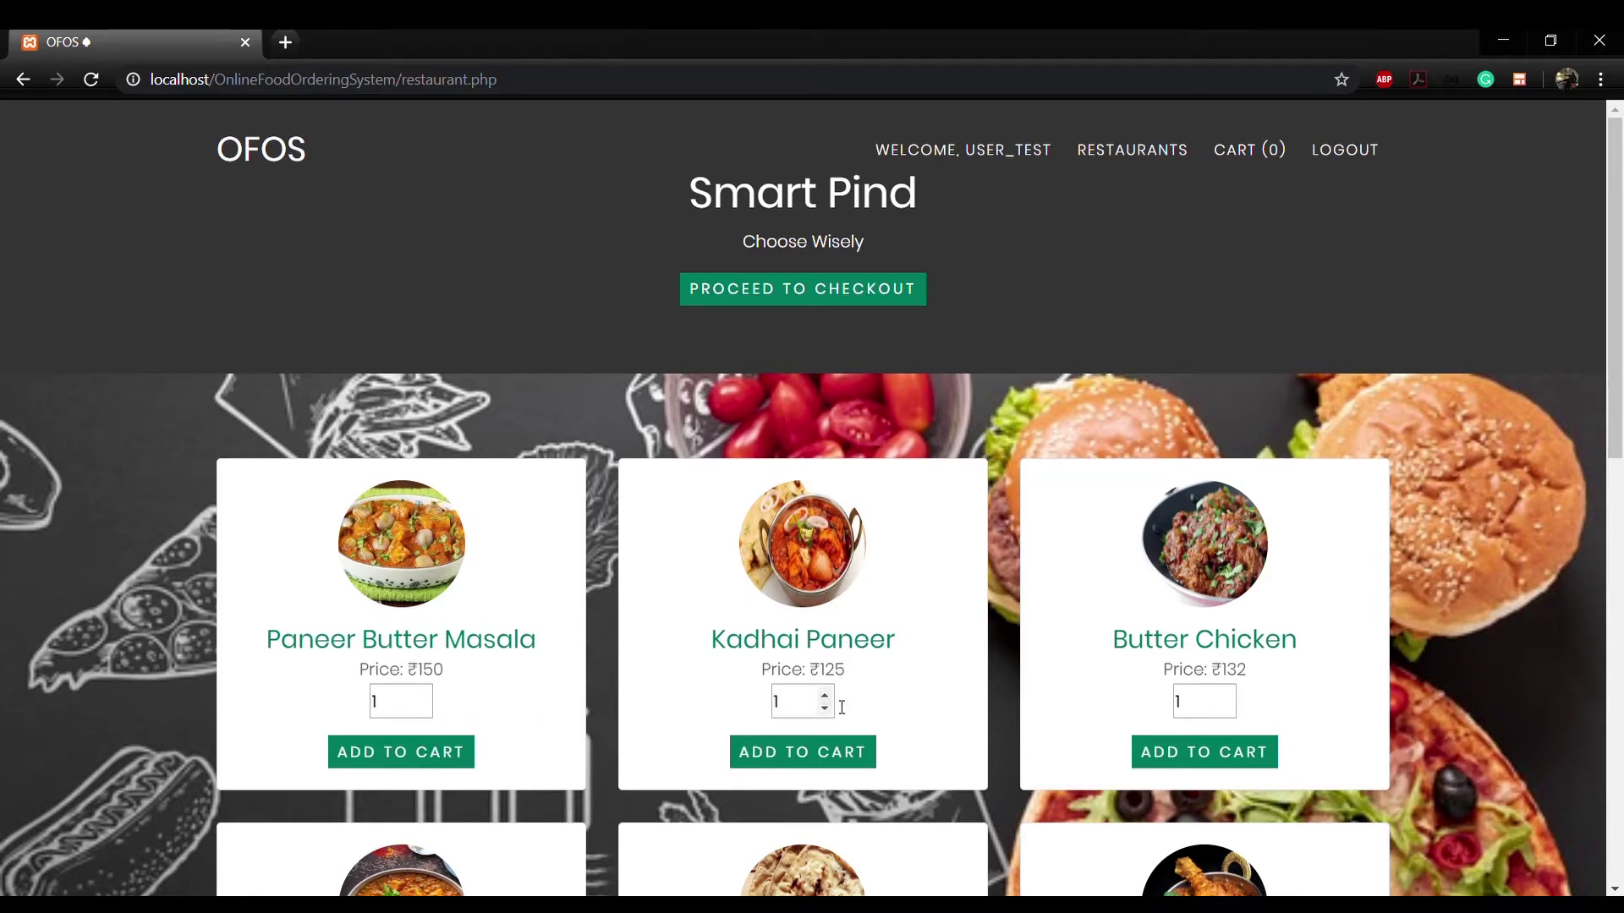
pyautogui.click(833, 751)
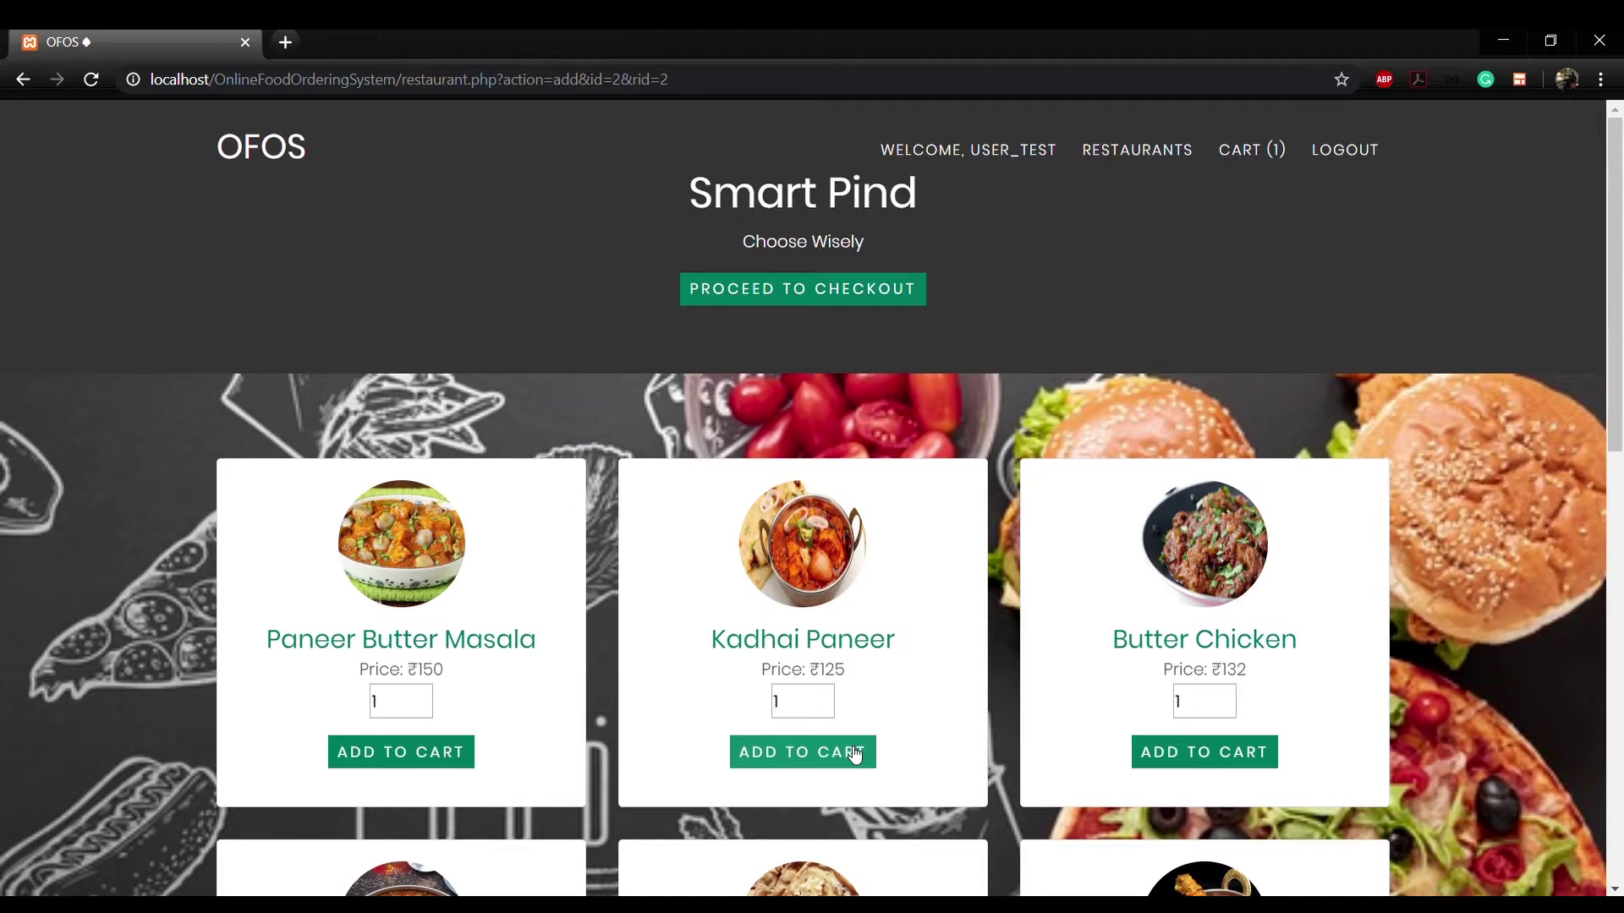
pyautogui.scroll(-3, 854, 752)
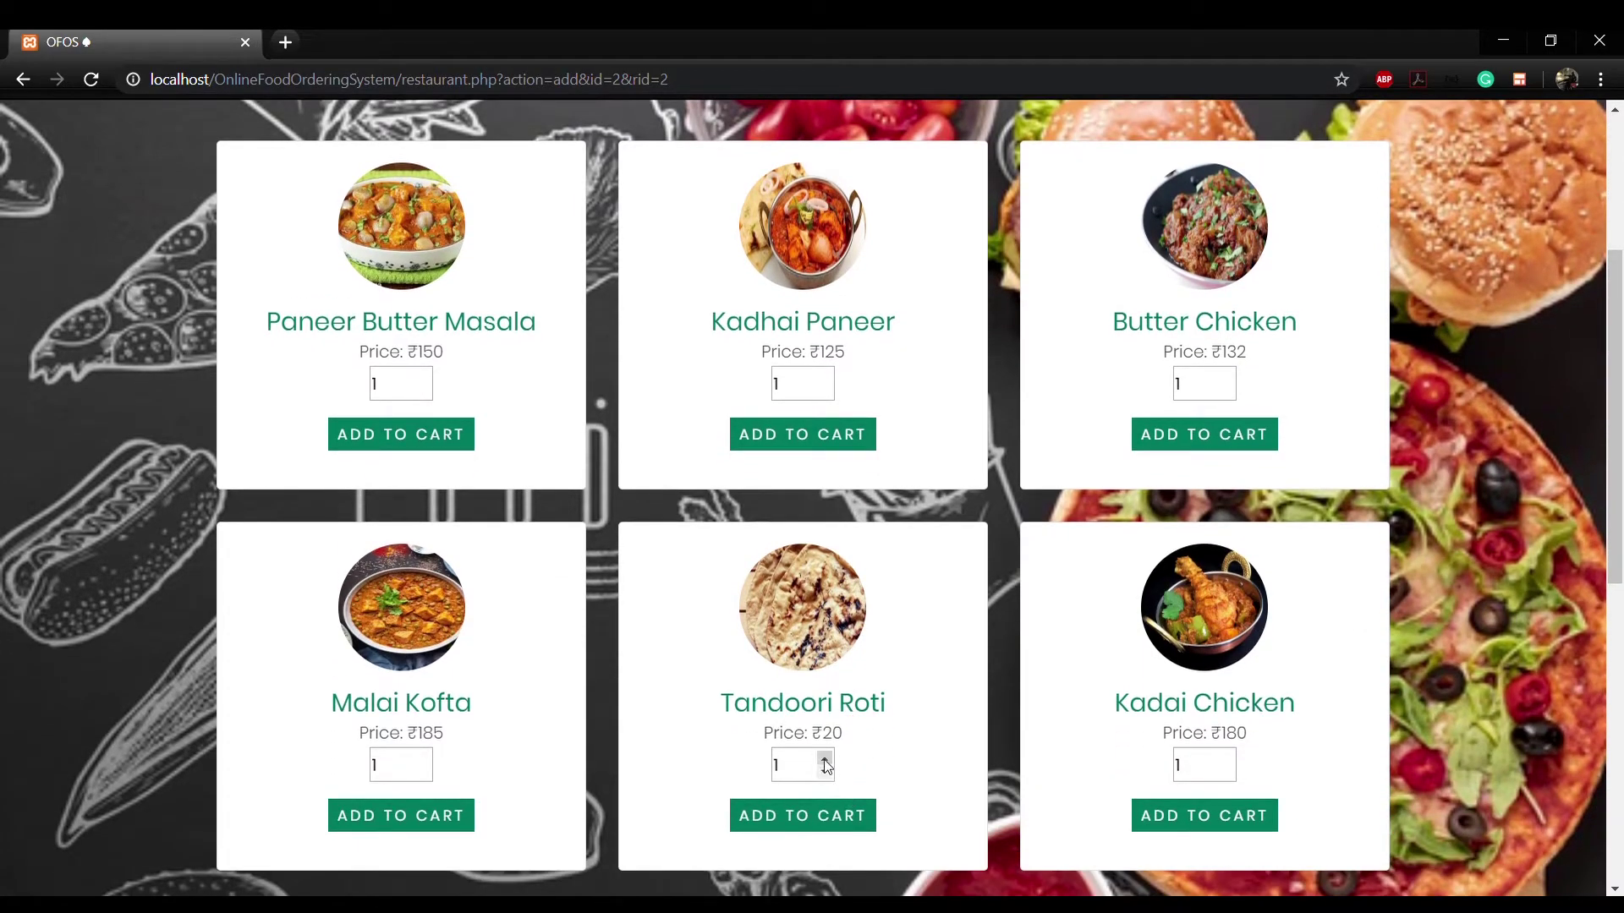
pyautogui.click(825, 758)
pyautogui.click(824, 759)
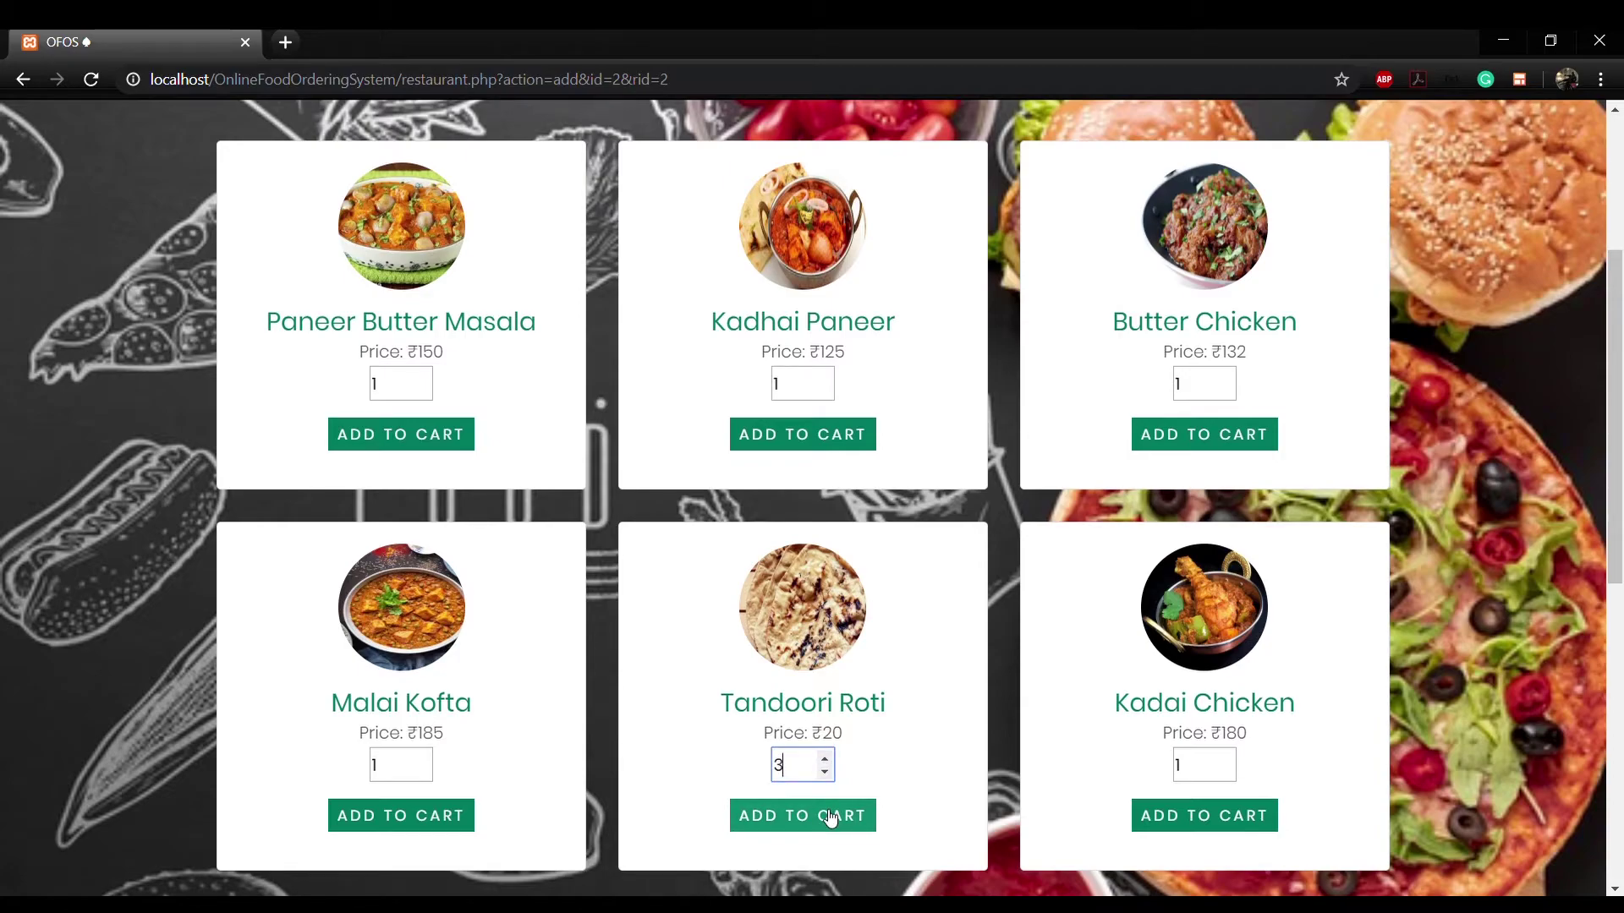
pyautogui.click(830, 817)
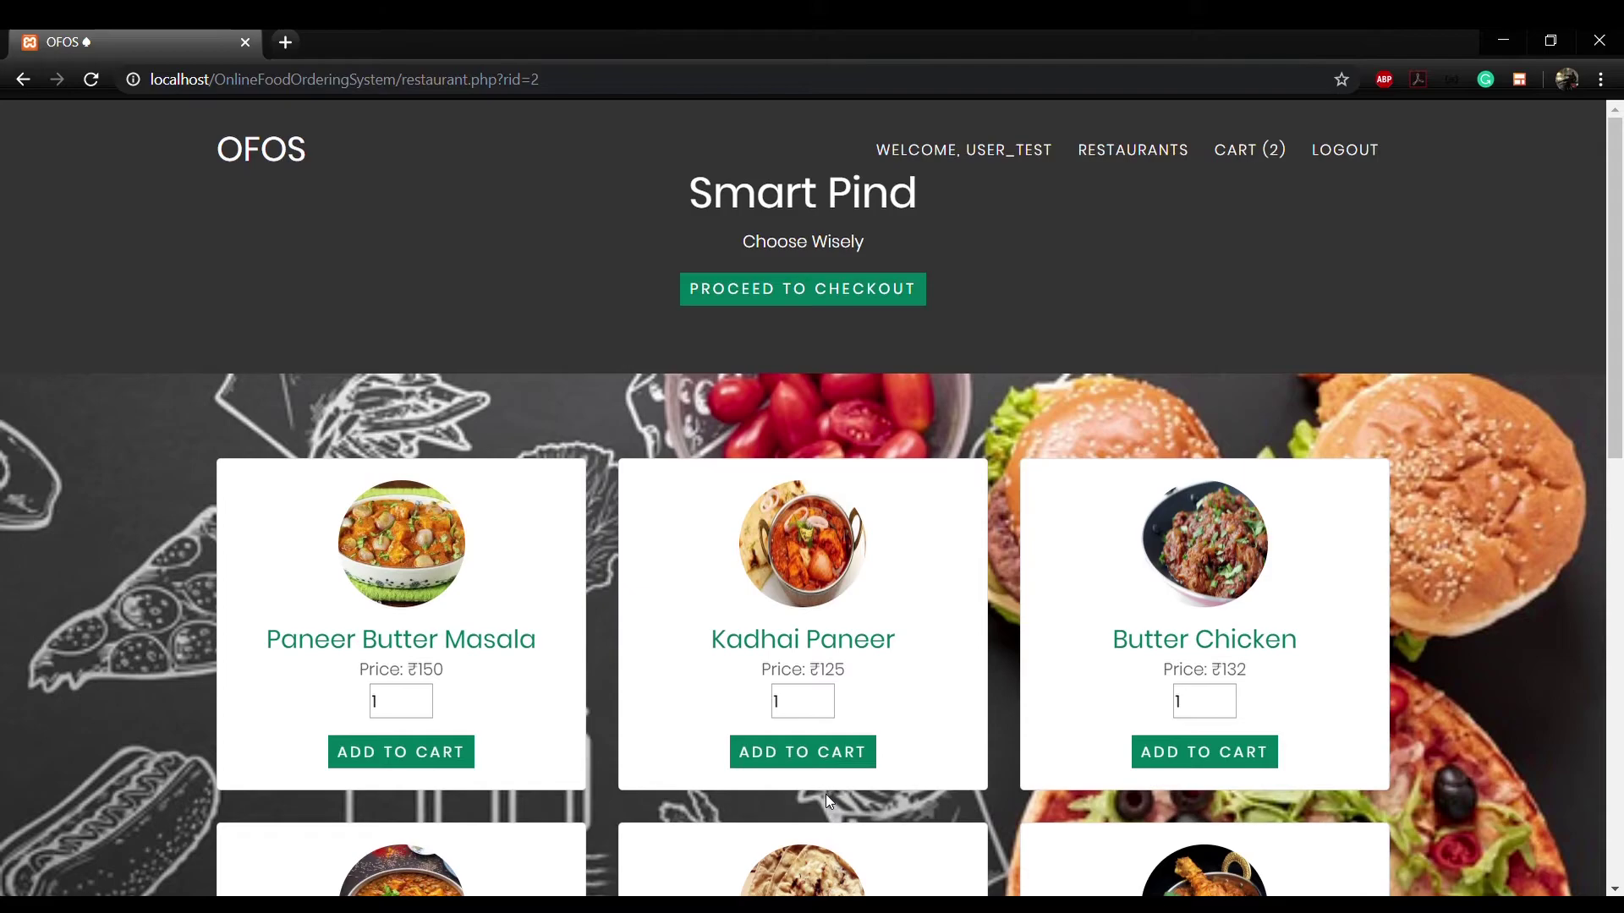
# Step: Review the cart: Kadhai Paneer ×1 (₹125), Tandoori Roti ×3 (₹60), total ₹185.00
pyautogui.click(836, 296)
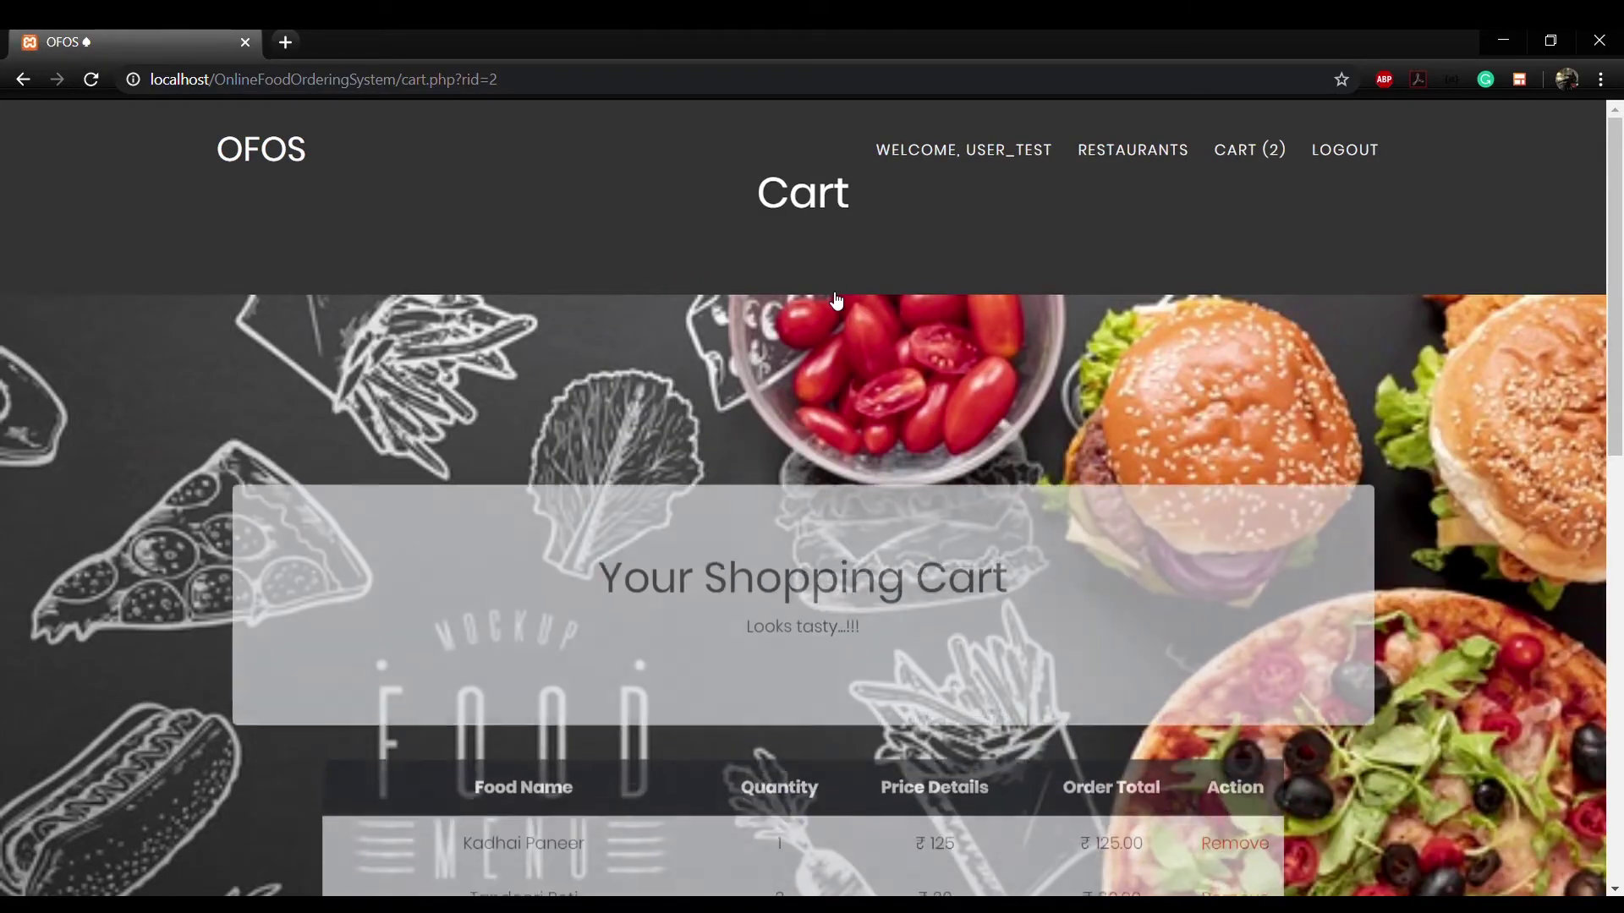
pyautogui.scroll(-3, 834, 312)
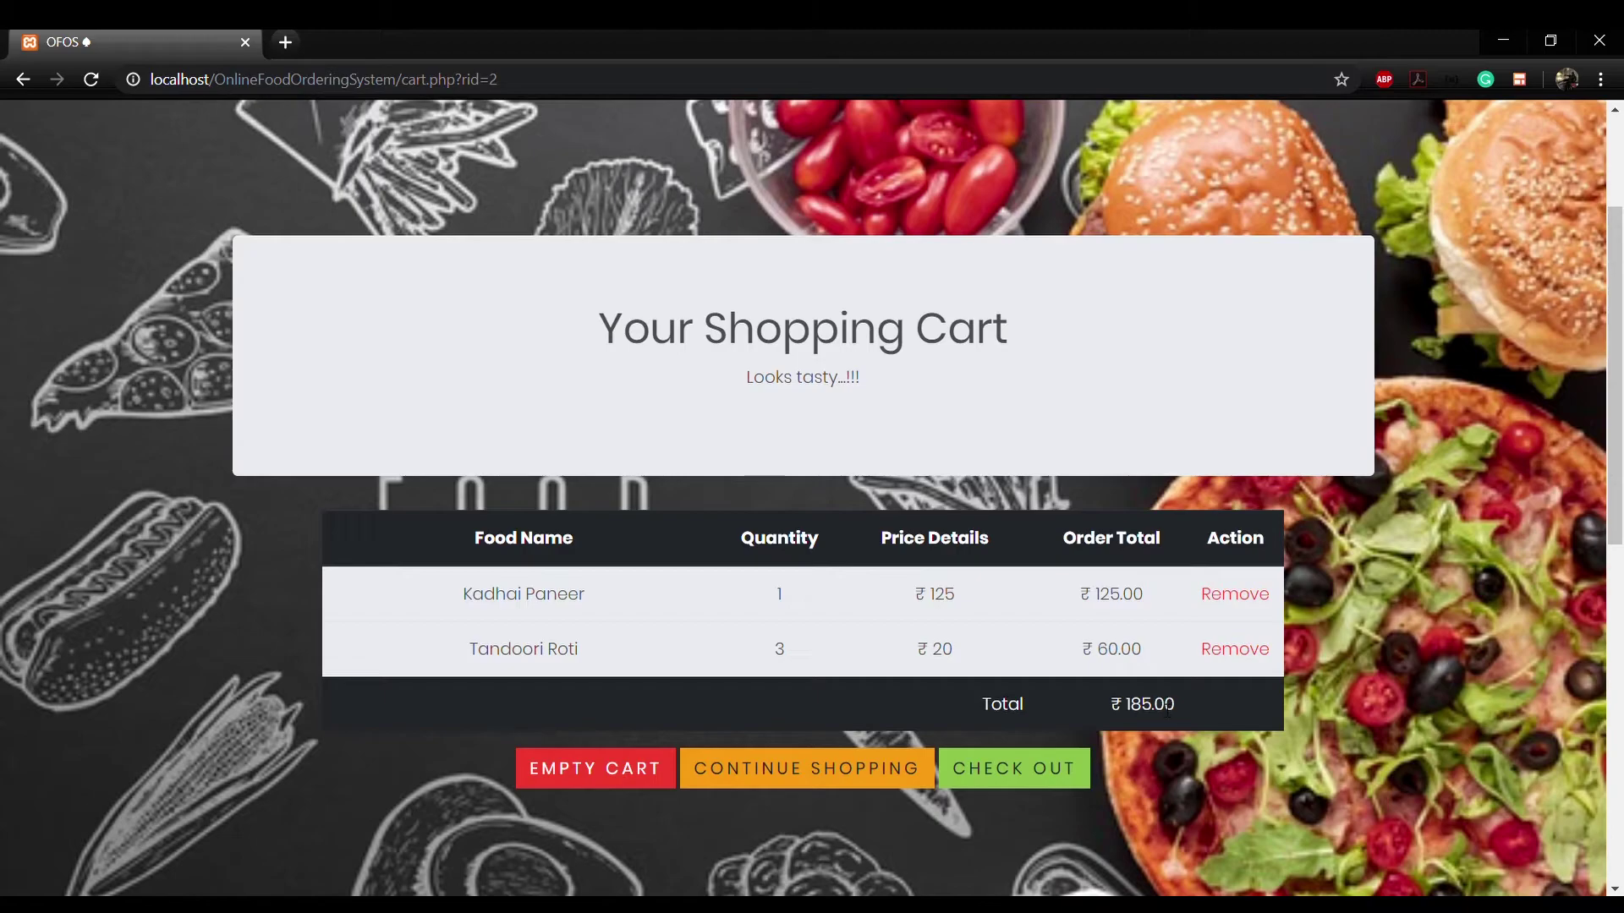
# Step: Check out, fill in the saved delivery address MMM Hall, IIT Kharagpur, and place the order
pyautogui.click(1048, 769)
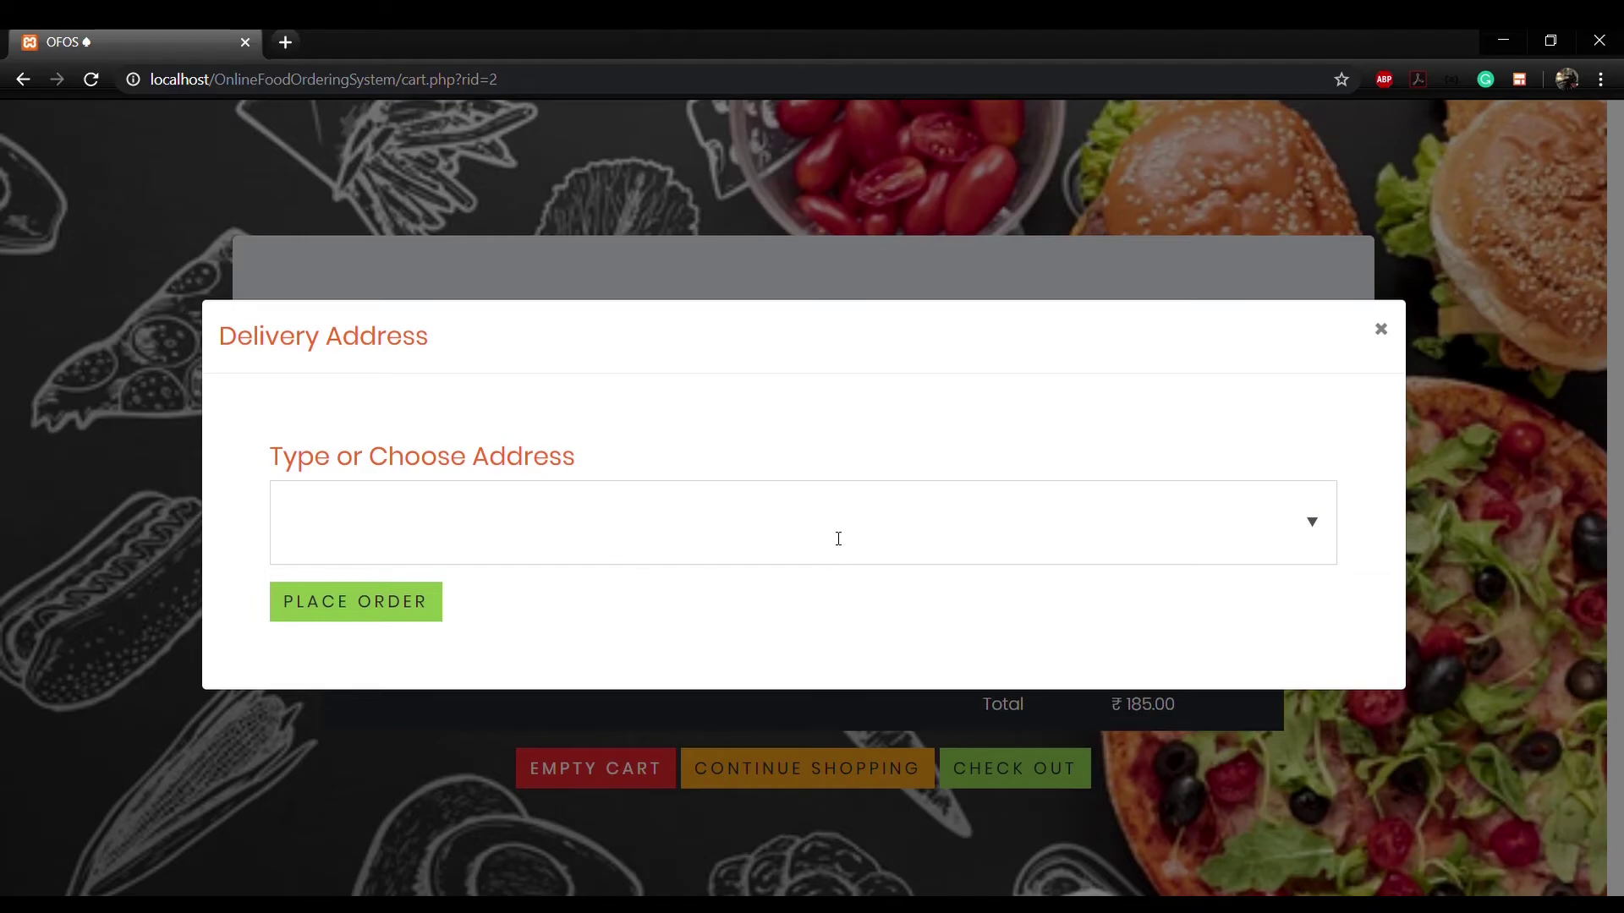
pyautogui.click(661, 537)
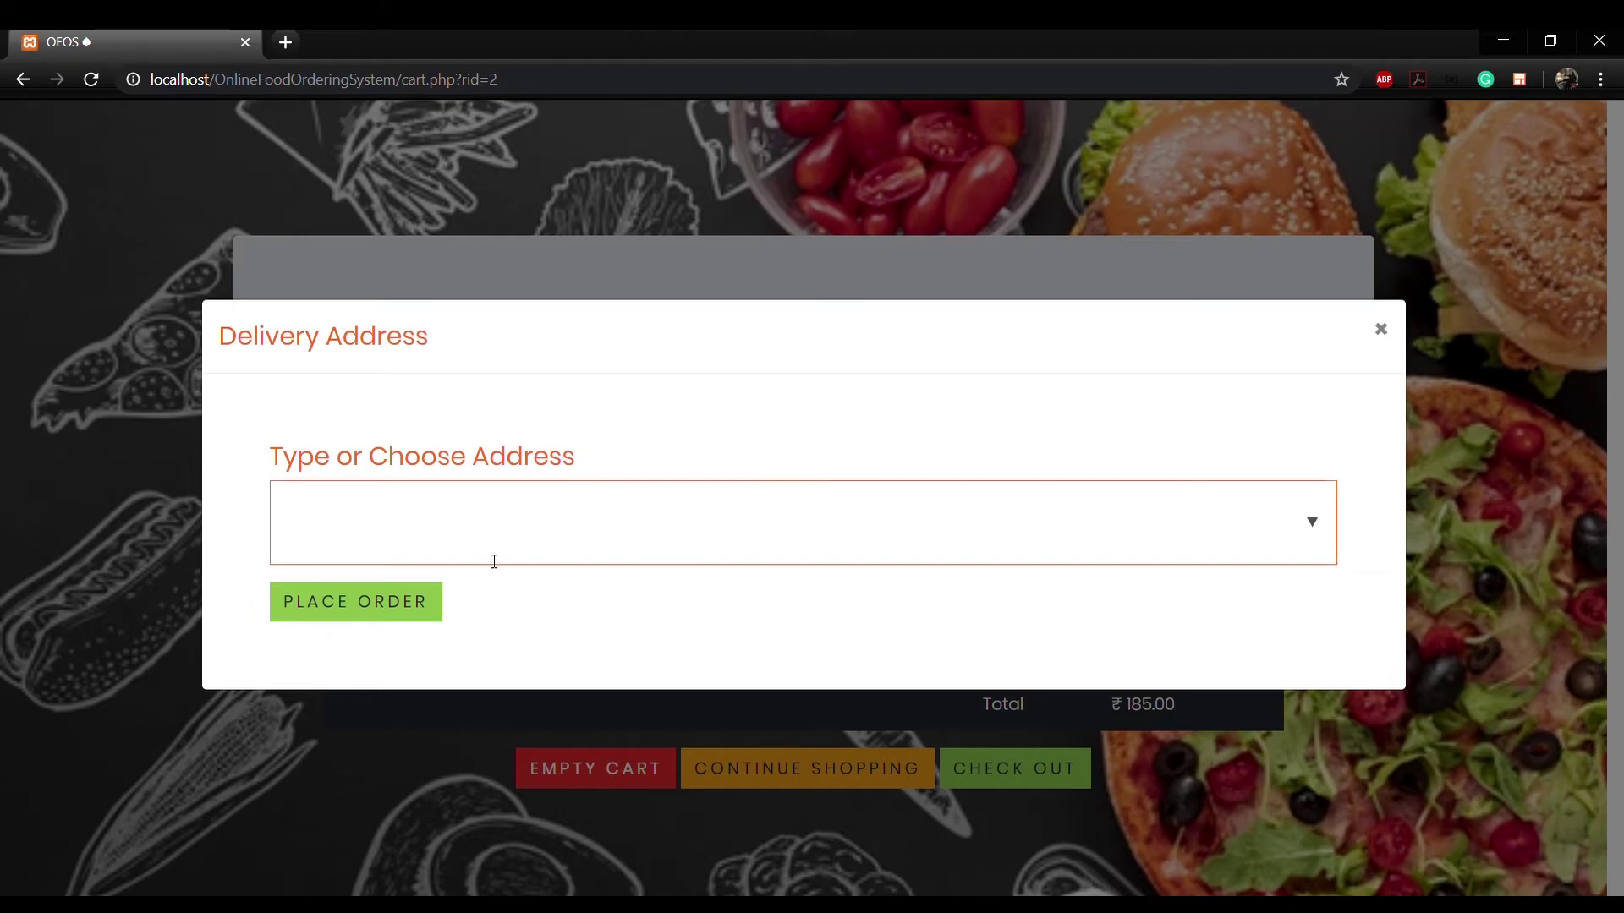
pyautogui.write('MMM Hall, IIT Kharagpur')
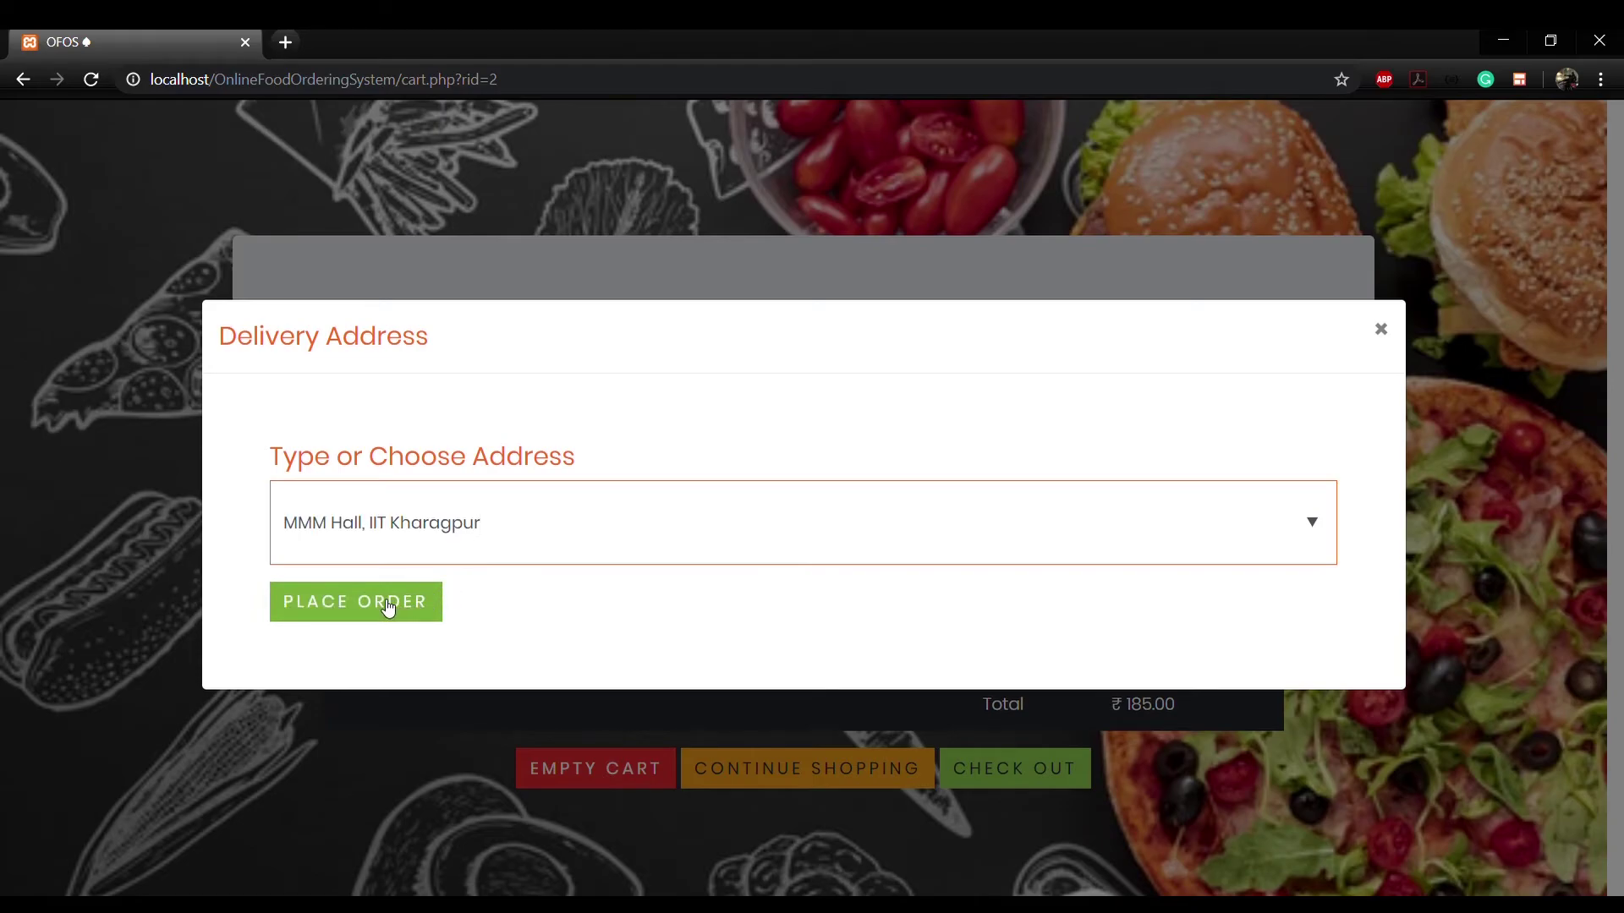
pyautogui.click(388, 607)
pyautogui.scroll(-1, 388, 607)
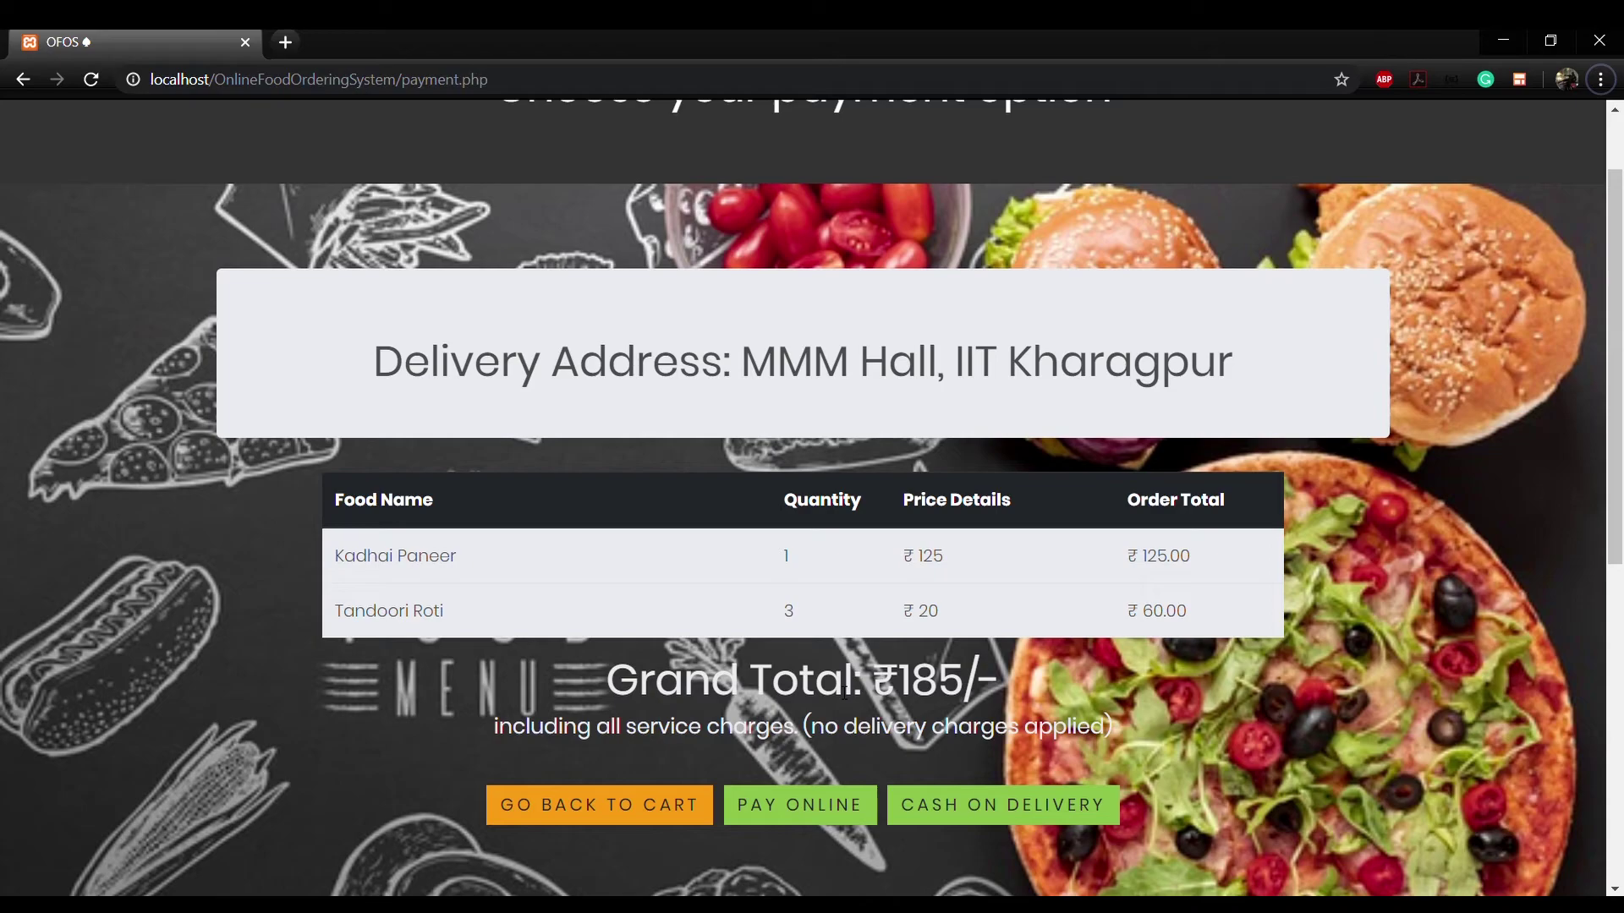
# Step: Choose online payment and enter the card number across its four digit boxes
pyautogui.click(831, 804)
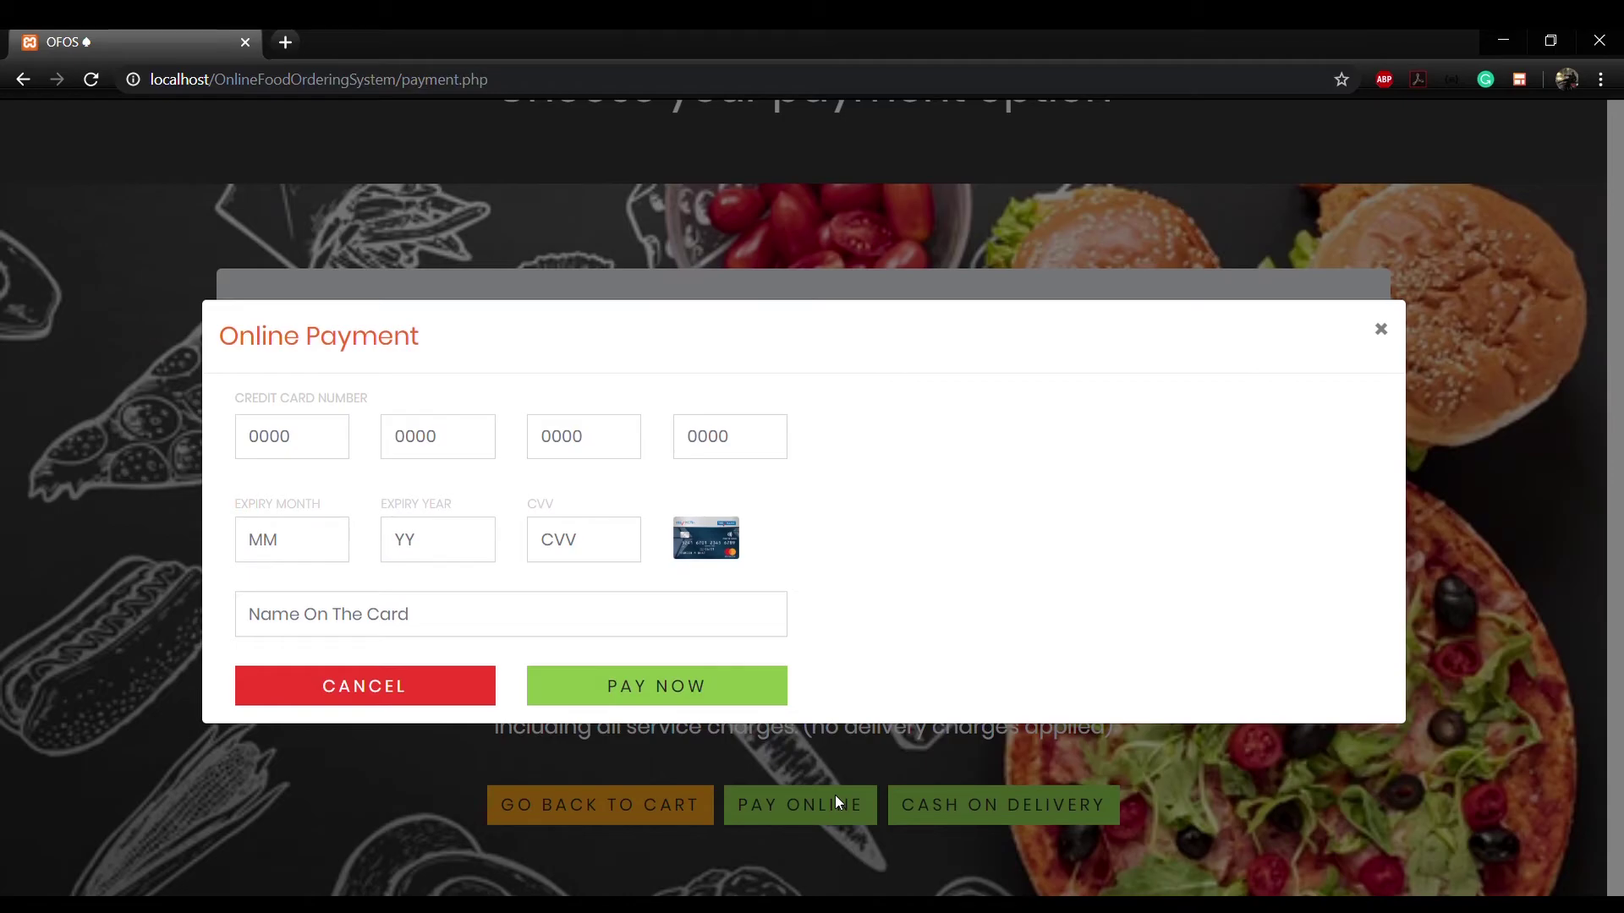
pyautogui.click(270, 455)
pyautogui.click(440, 448)
pyautogui.click(562, 451)
pyautogui.click(712, 449)
# Step: Enter the card's expiry month and year, CVV and cardholder name, then submit the payment
pyautogui.click(304, 554)
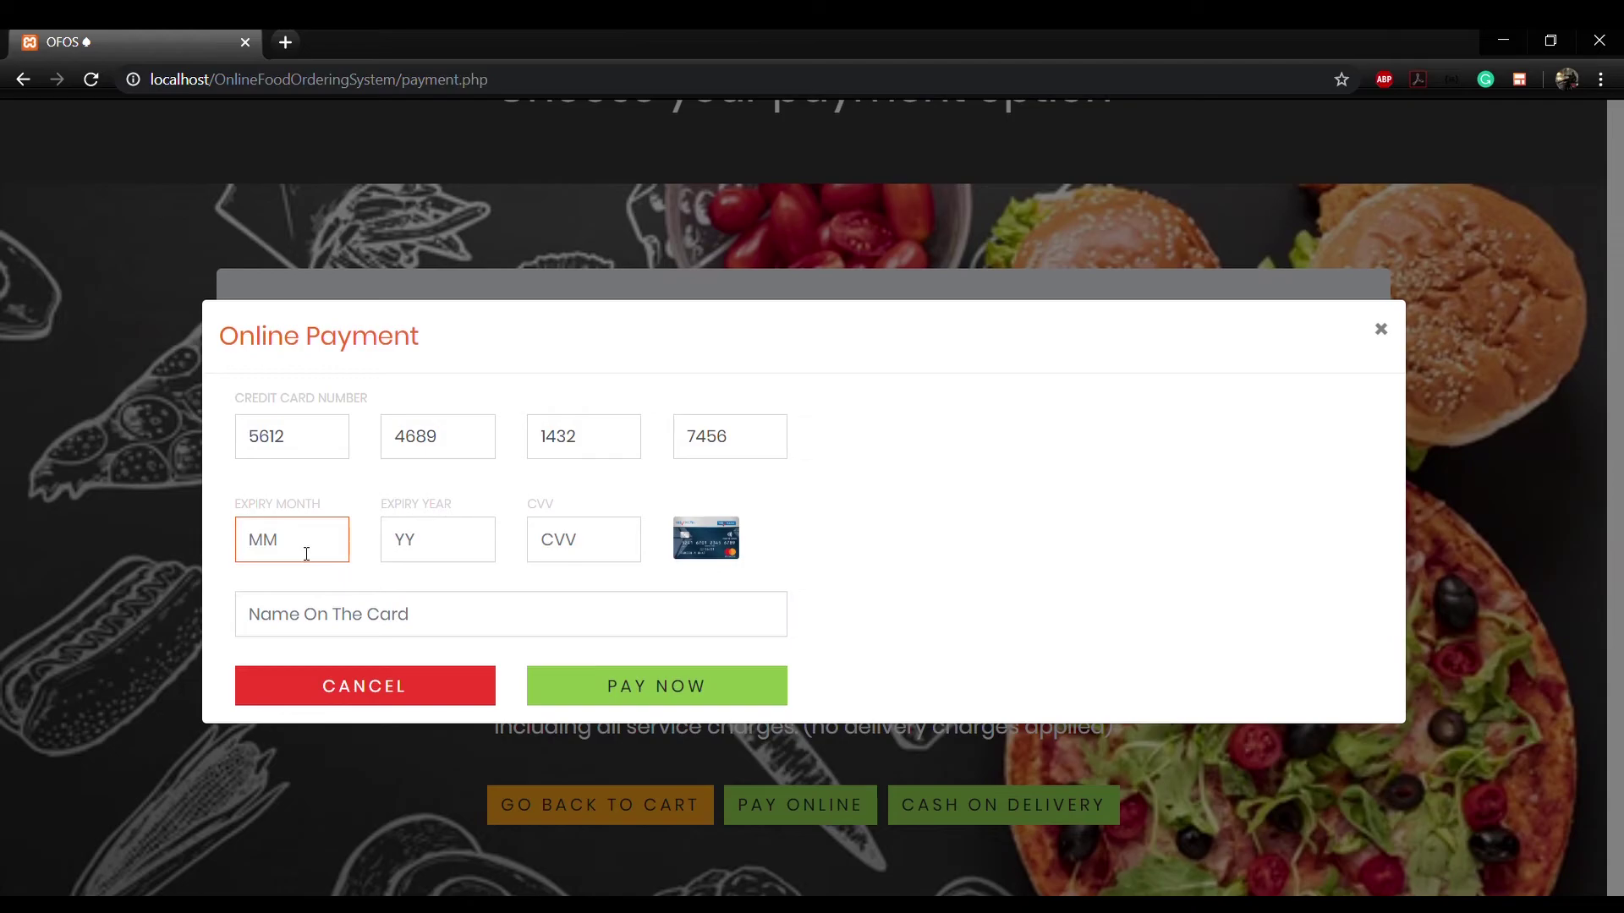
pyautogui.write('06')
pyautogui.click(413, 550)
pyautogui.write('23')
pyautogui.click(546, 541)
pyautogui.click(439, 625)
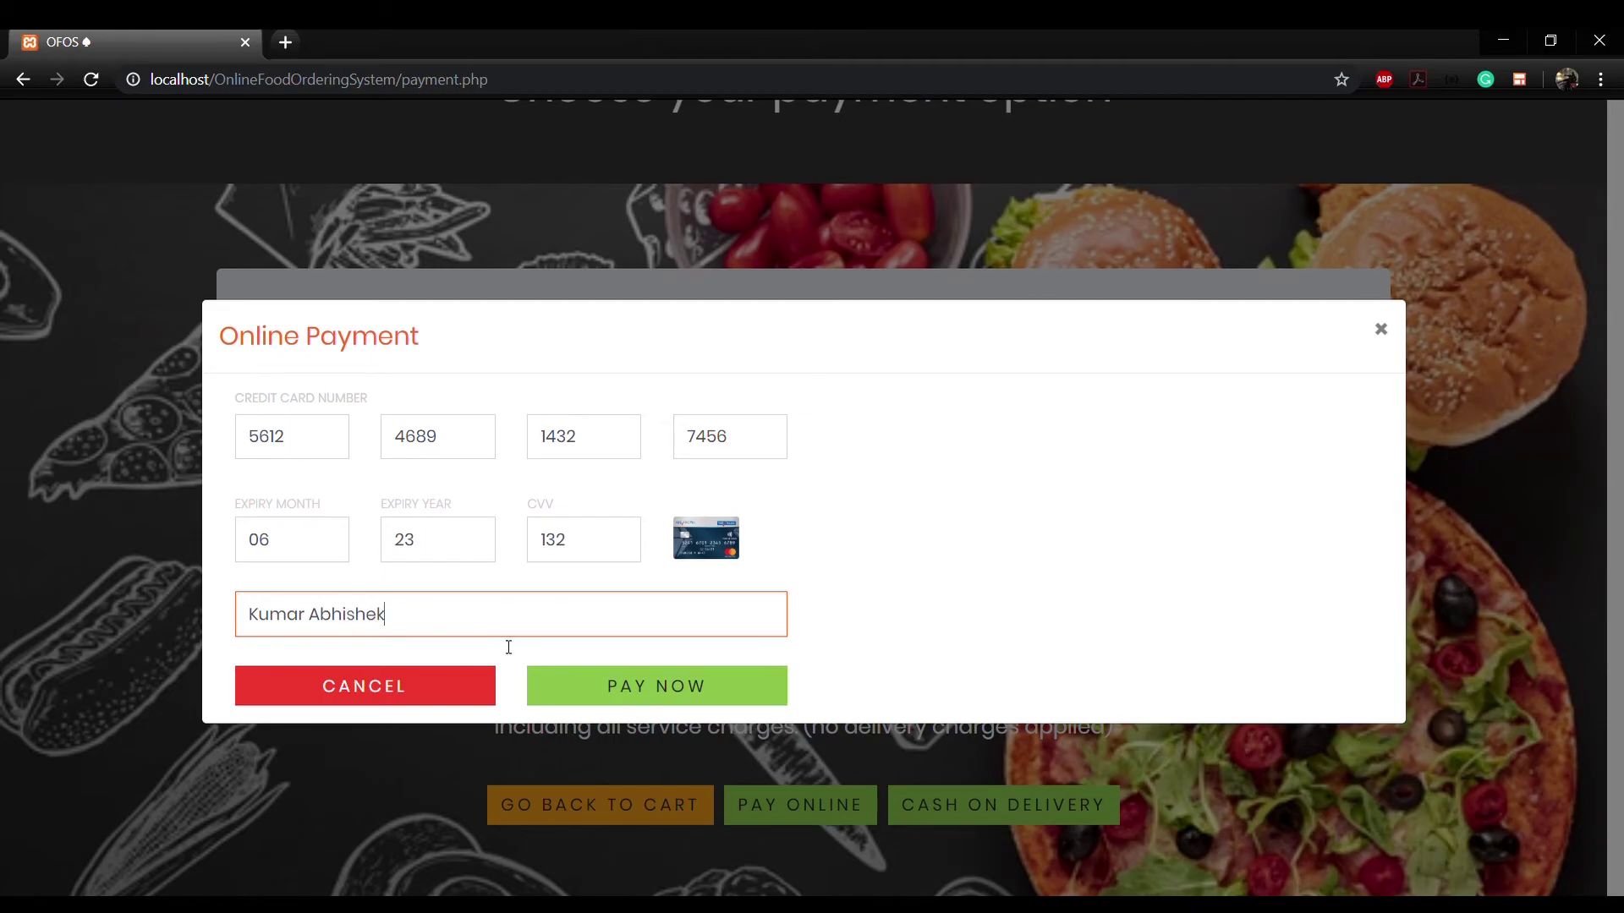
pyautogui.click(548, 686)
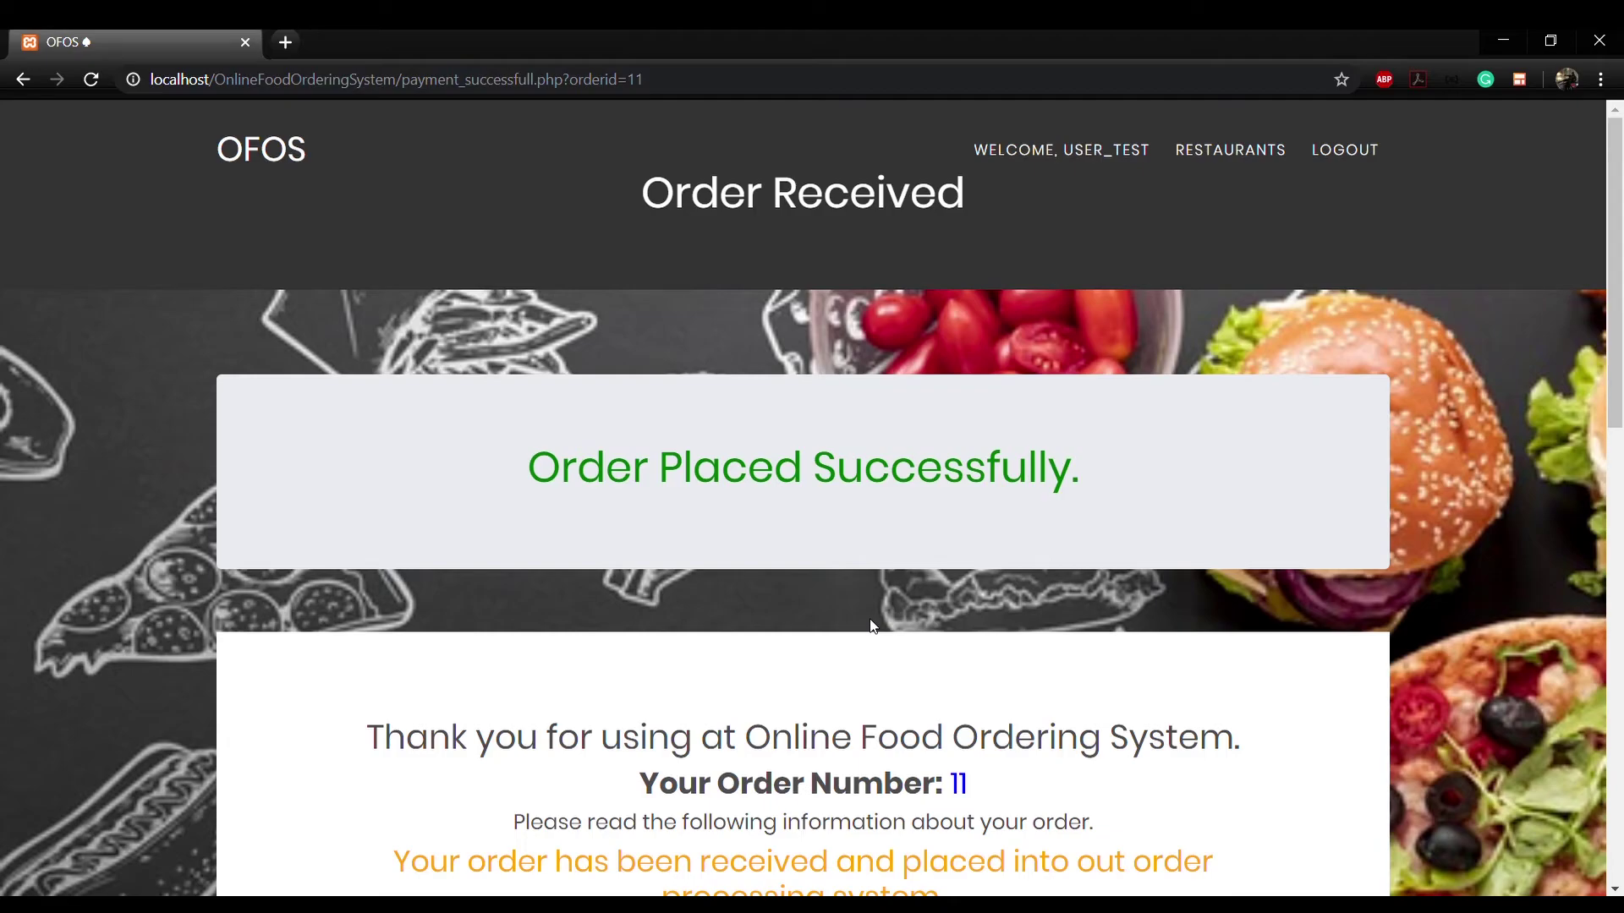
# Step: Track the new order and find Order 11 (Smart Pind, ₹185) under Previous Orders
pyautogui.scroll(-5, 871, 626)
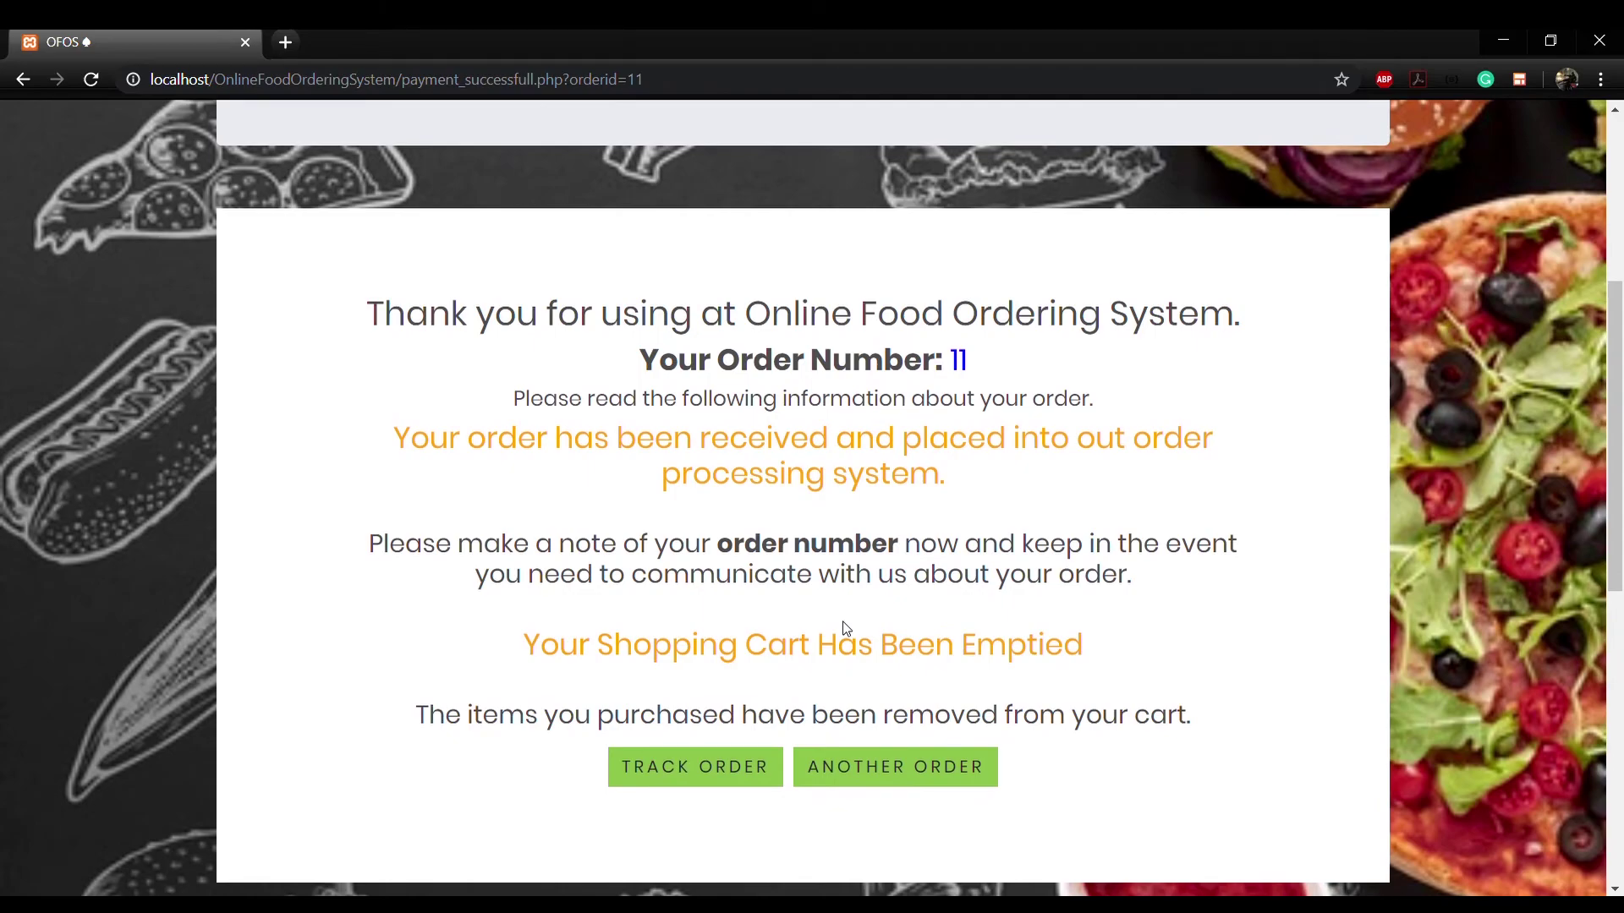
pyautogui.click(700, 768)
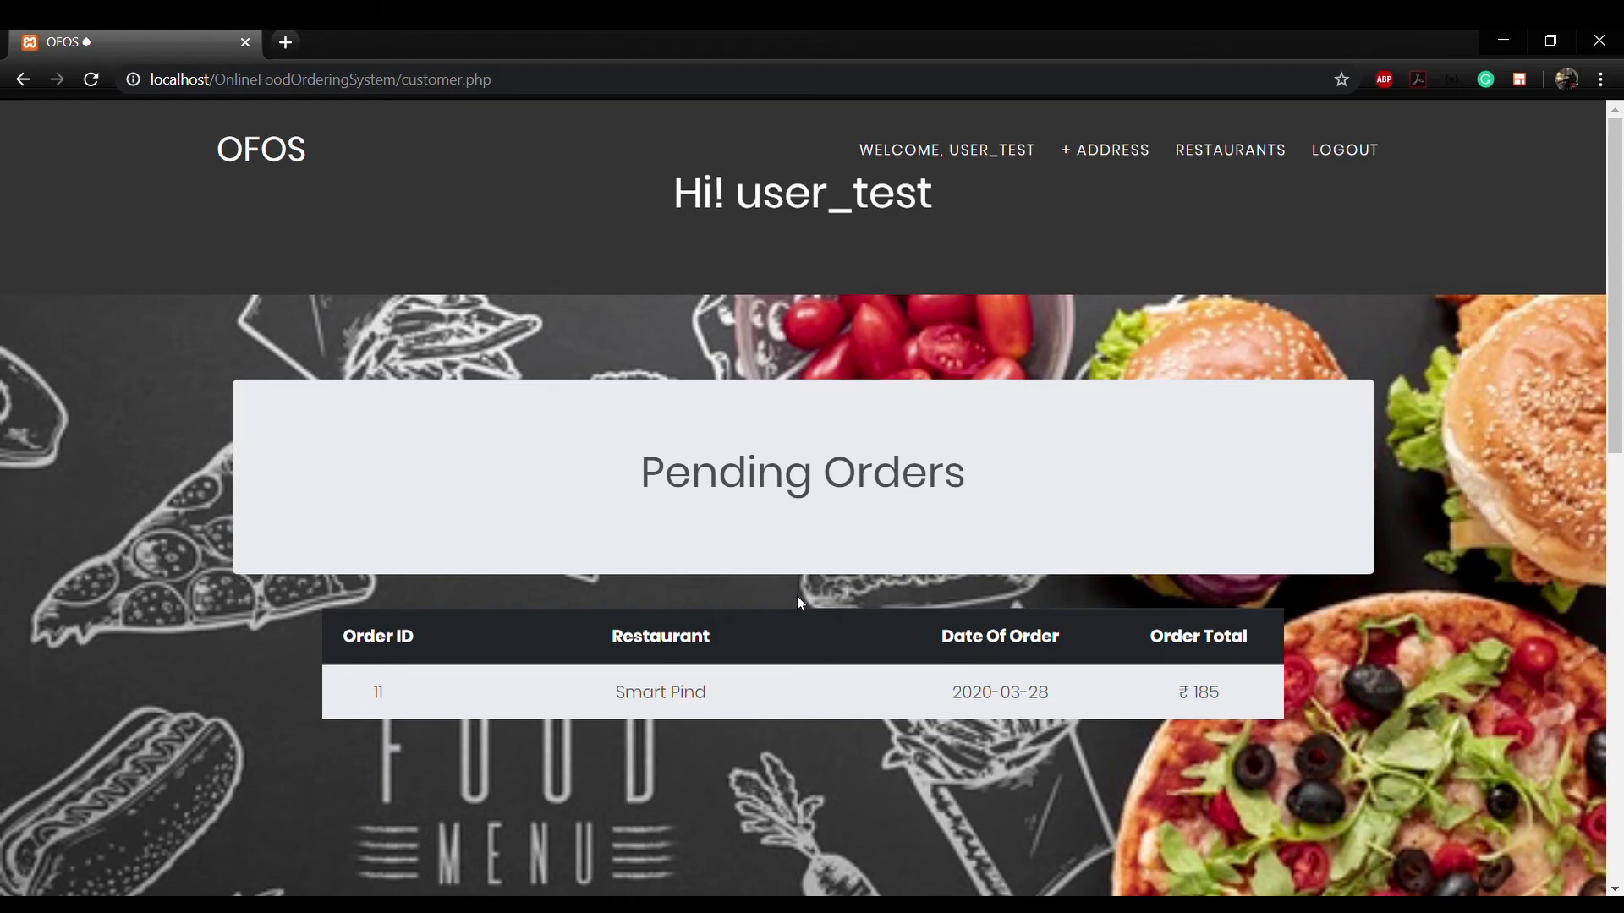
pyautogui.scroll(-5, 798, 598)
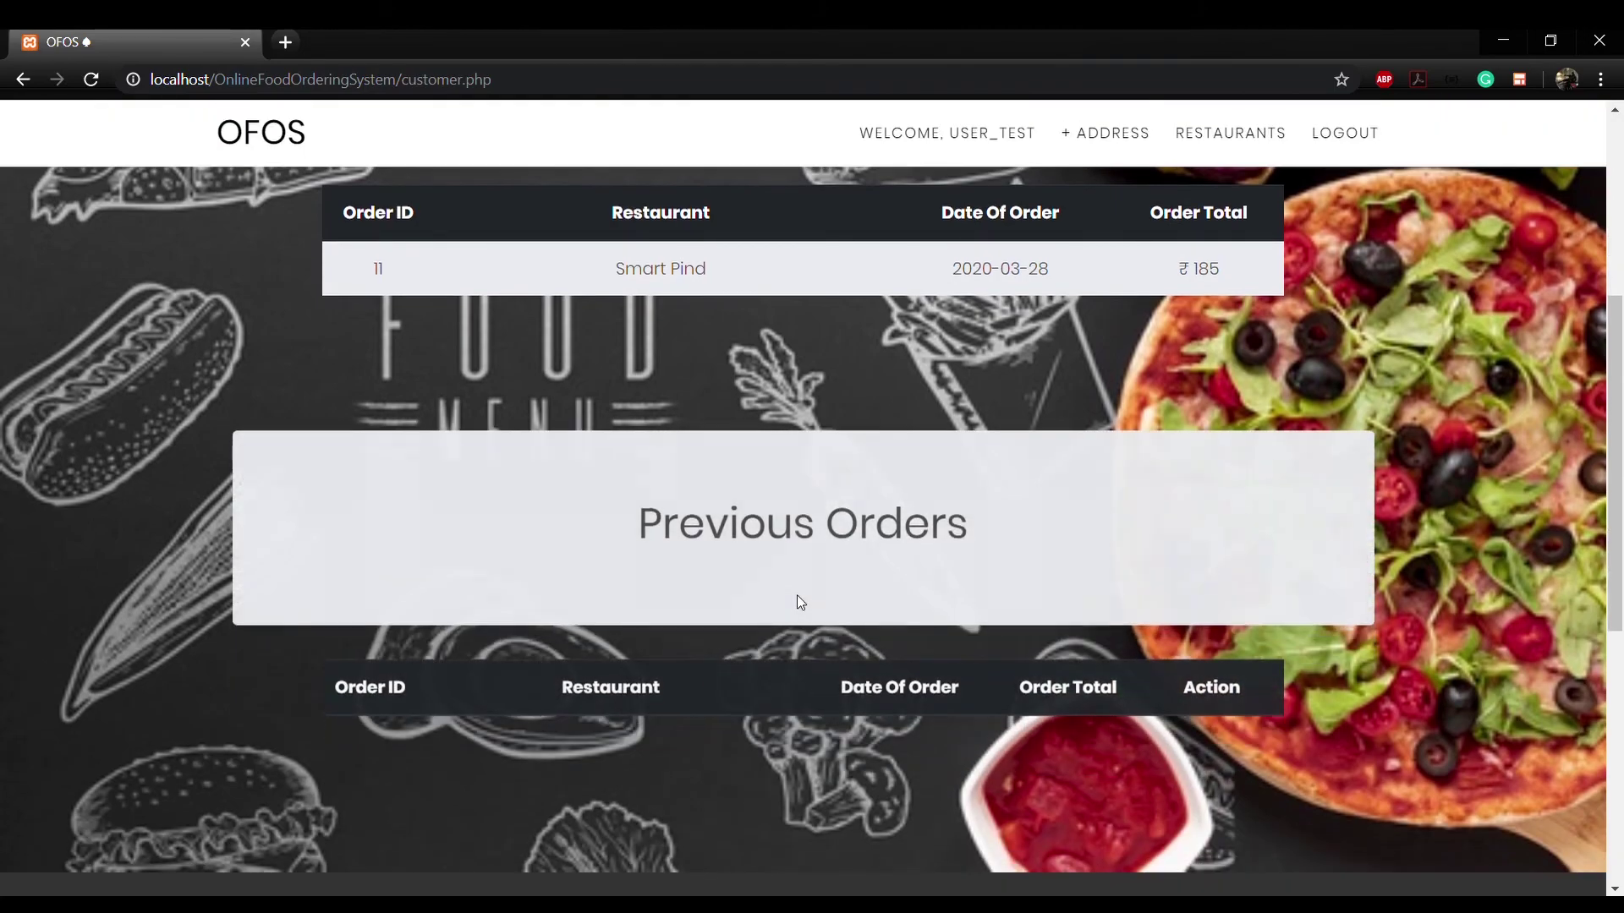
pyautogui.scroll(5, 797, 595)
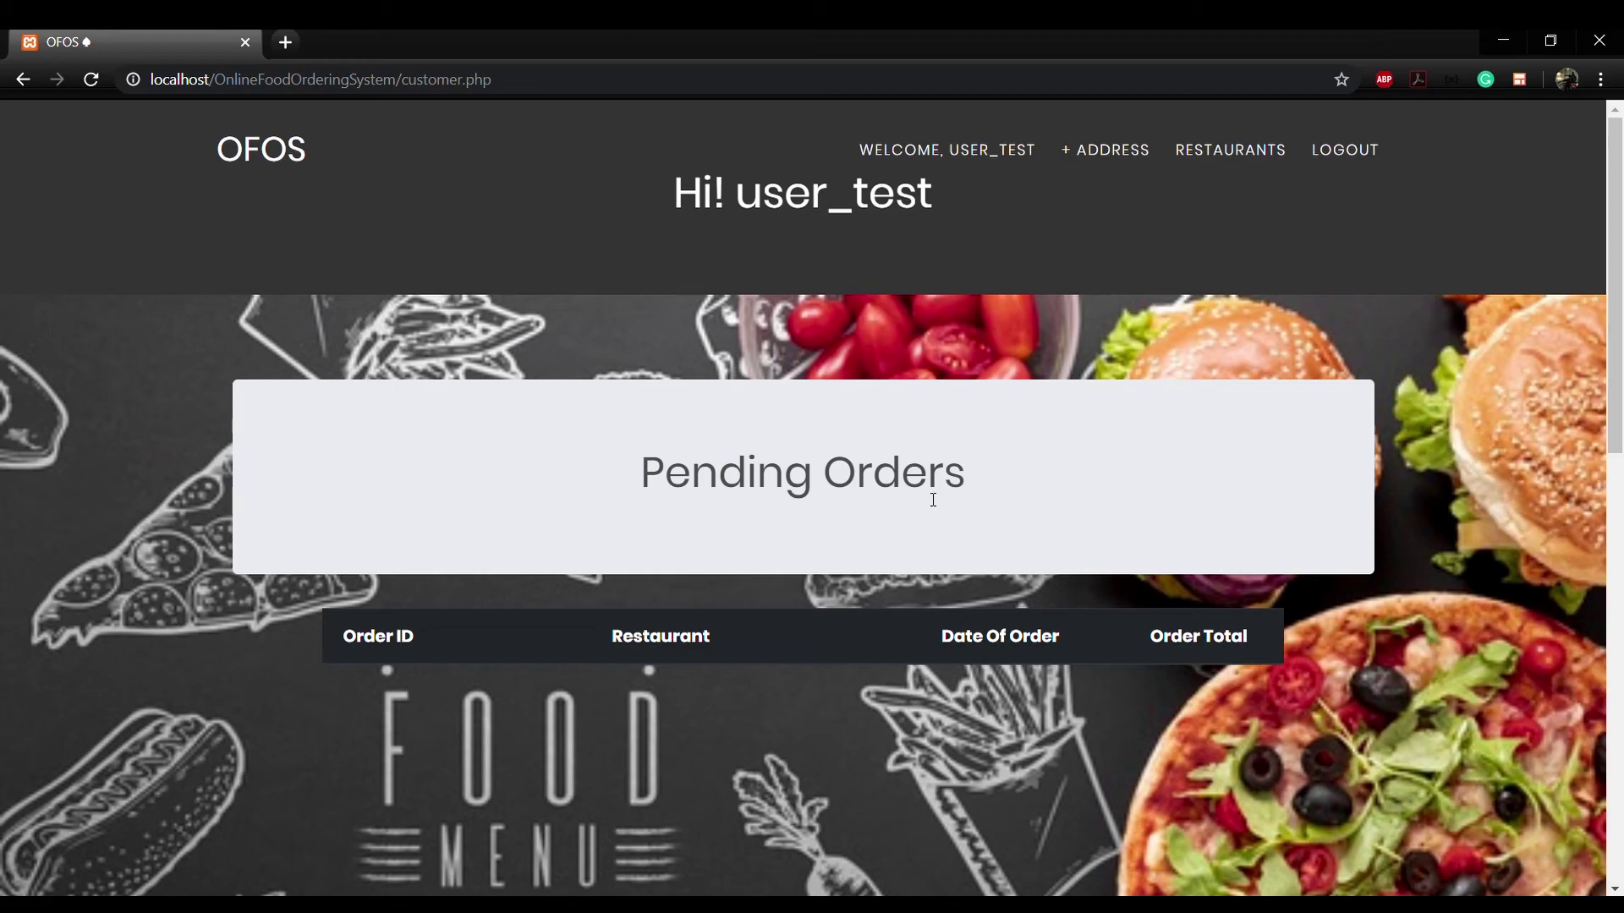
pyautogui.scroll(-5, 933, 500)
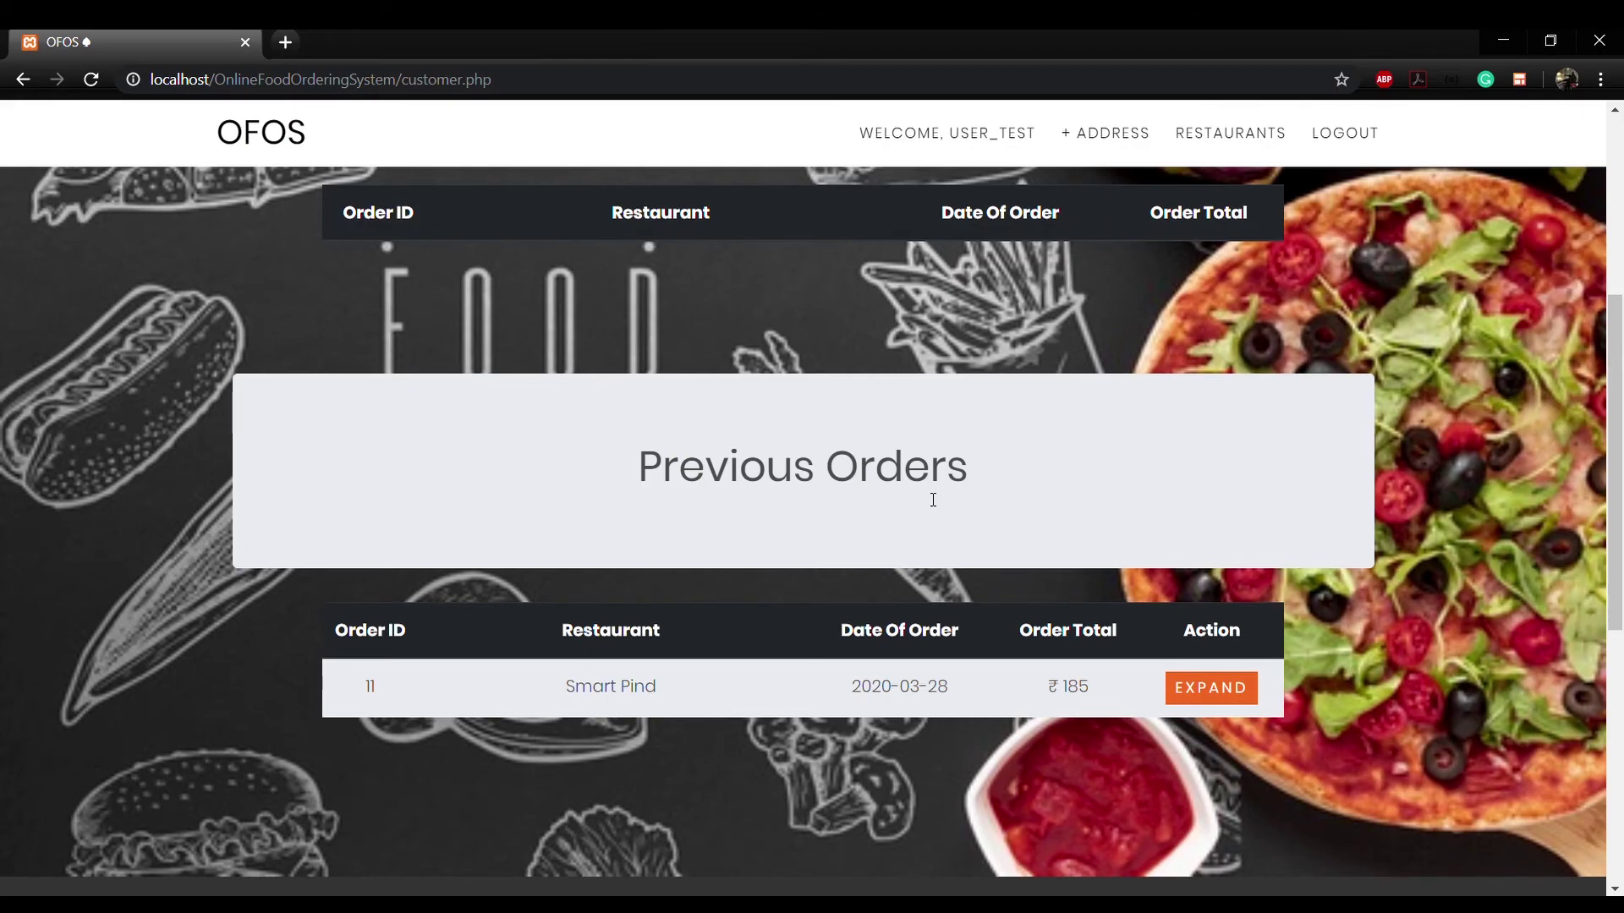
# Step: Expand order 11 and submit a review rated 5 with the description 'Loved the Service'
pyautogui.click(1193, 695)
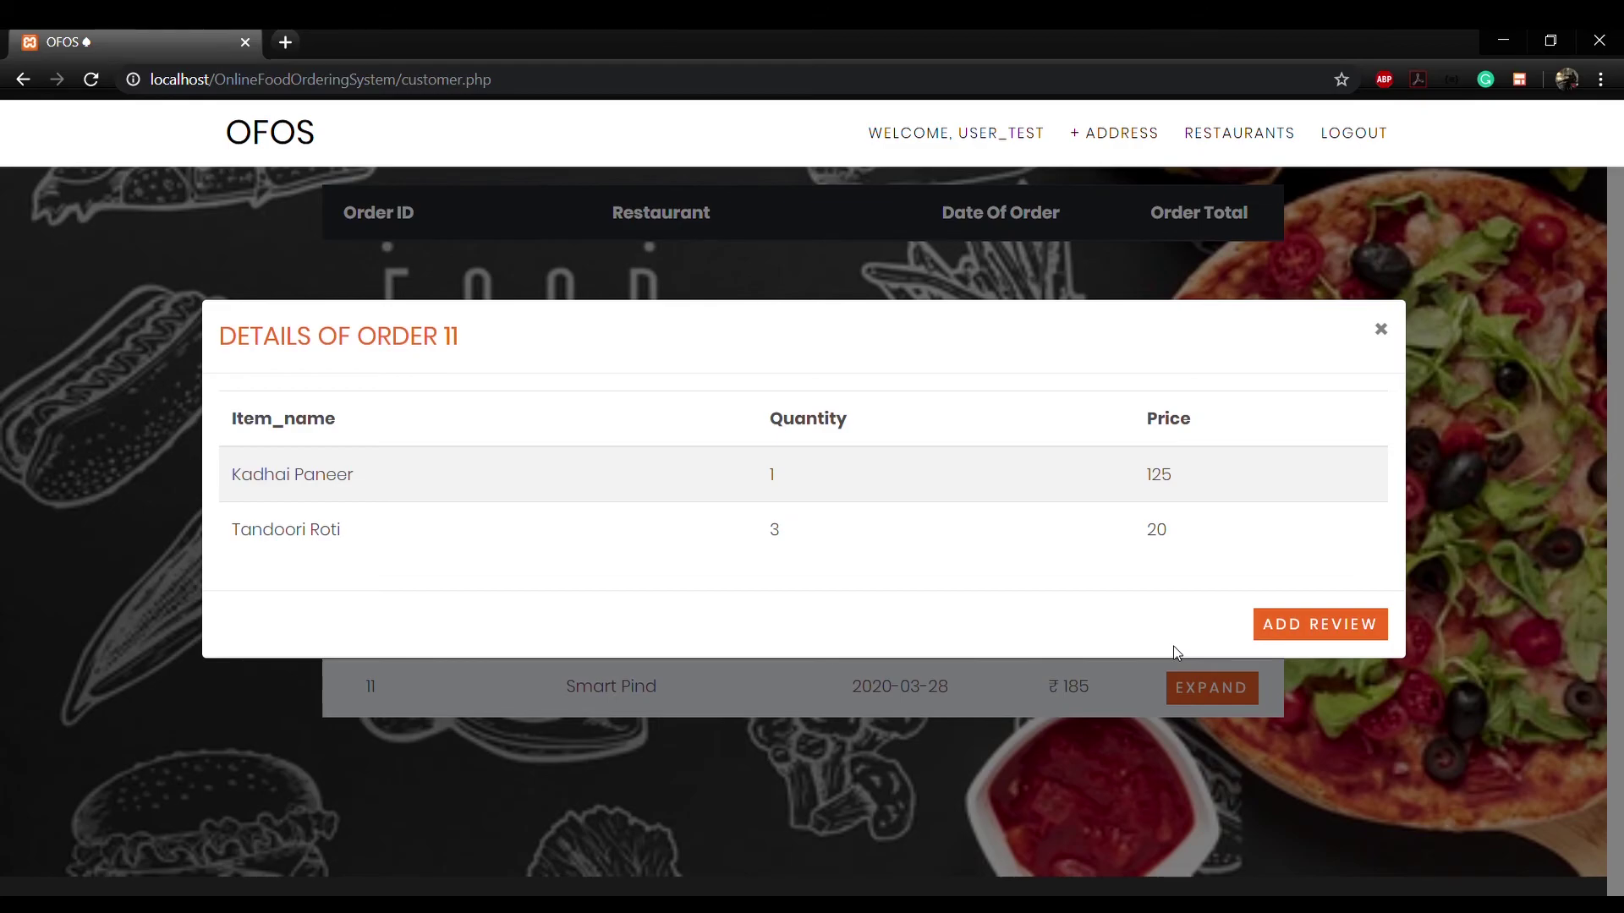
pyautogui.click(1277, 628)
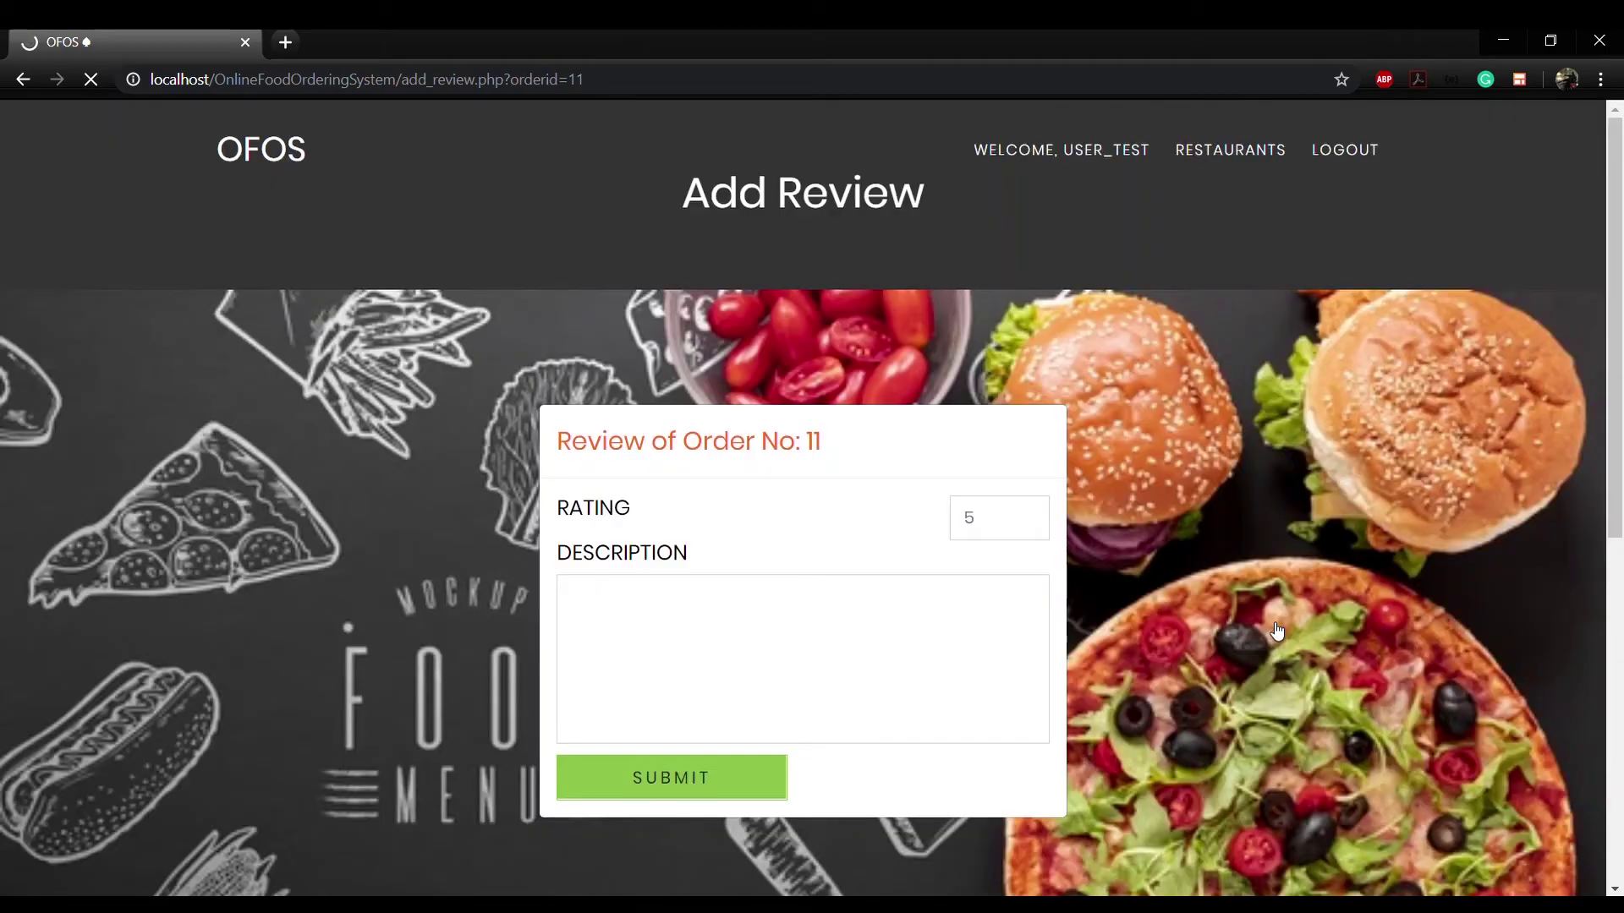
pyautogui.click(1028, 513)
pyautogui.click(1028, 513)
pyautogui.click(1029, 514)
pyautogui.click(1028, 513)
pyautogui.click(1028, 514)
pyautogui.click(856, 632)
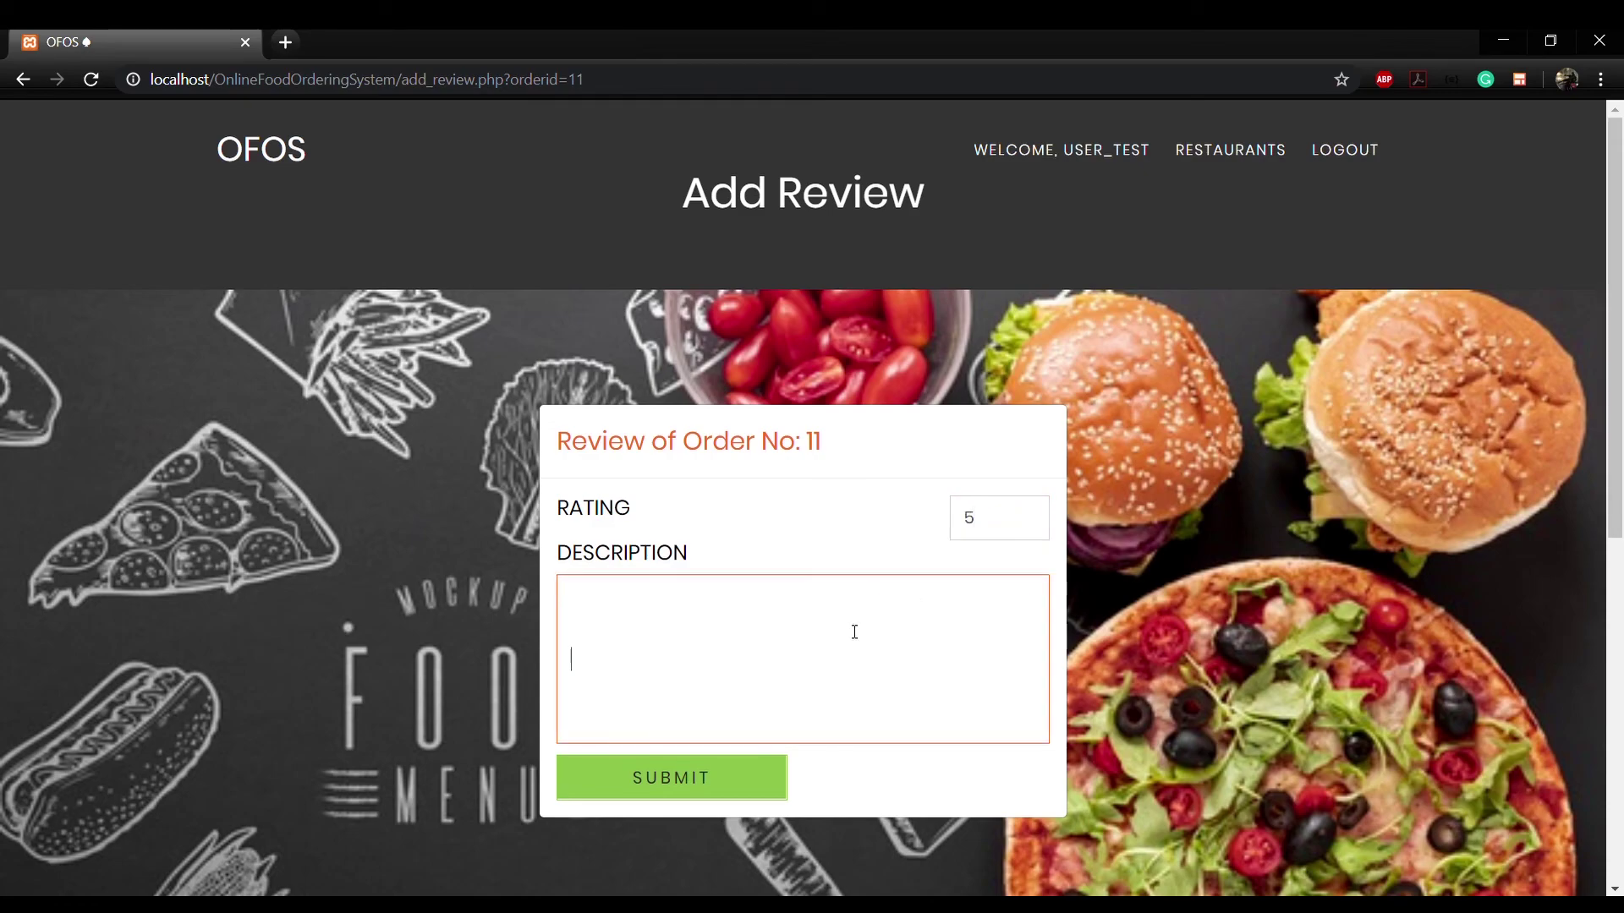
pyautogui.write('Loved the Service')
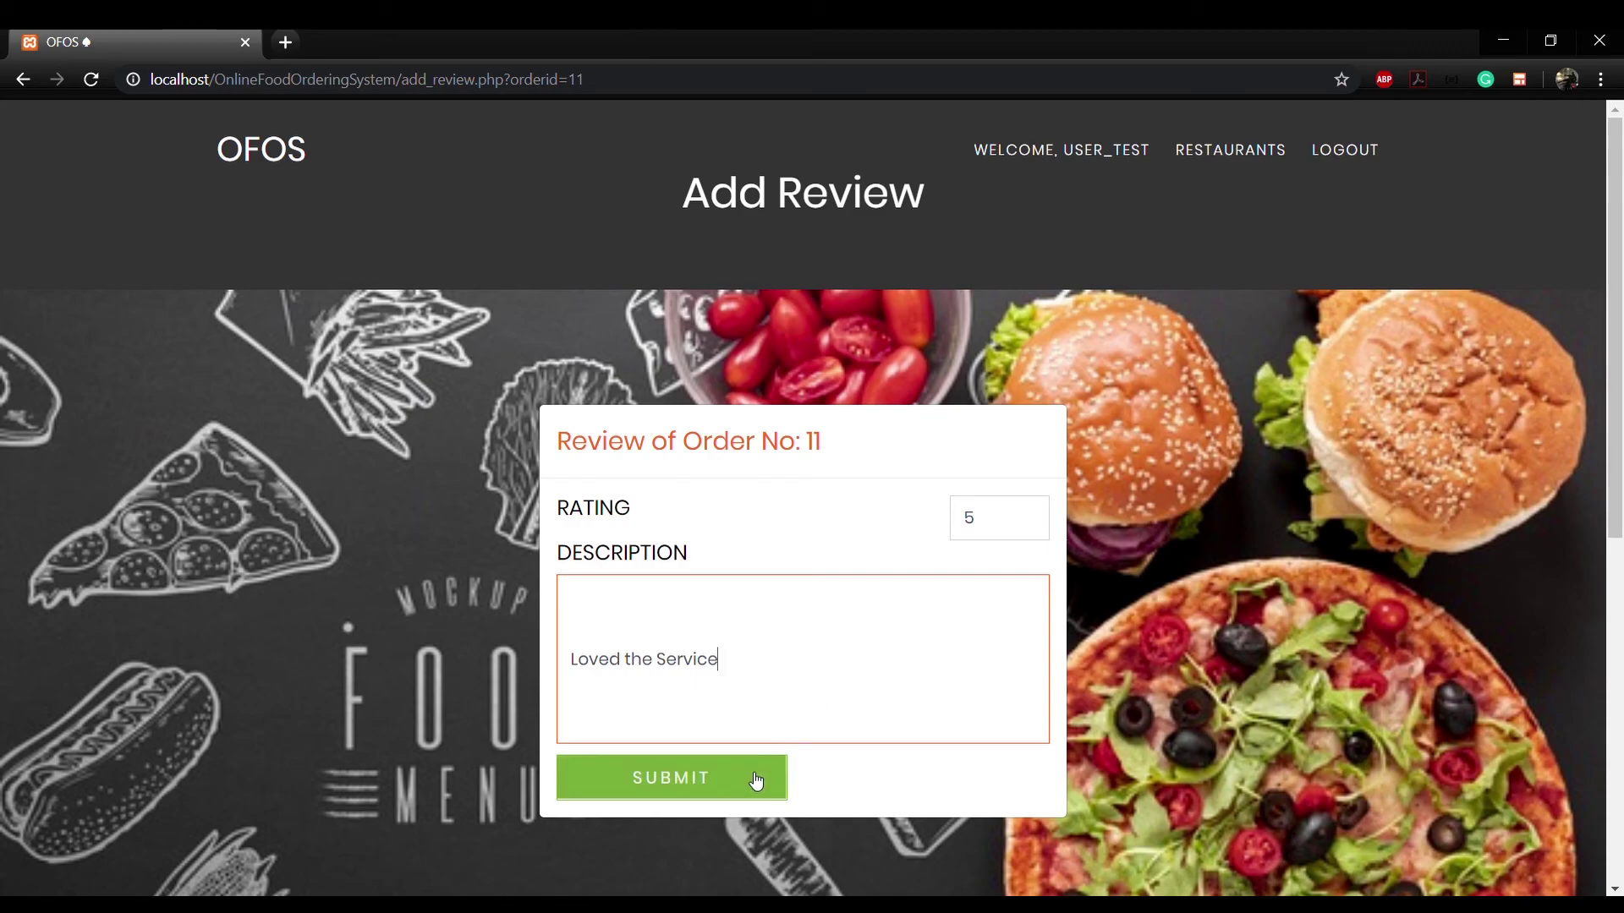
pyautogui.click(755, 776)
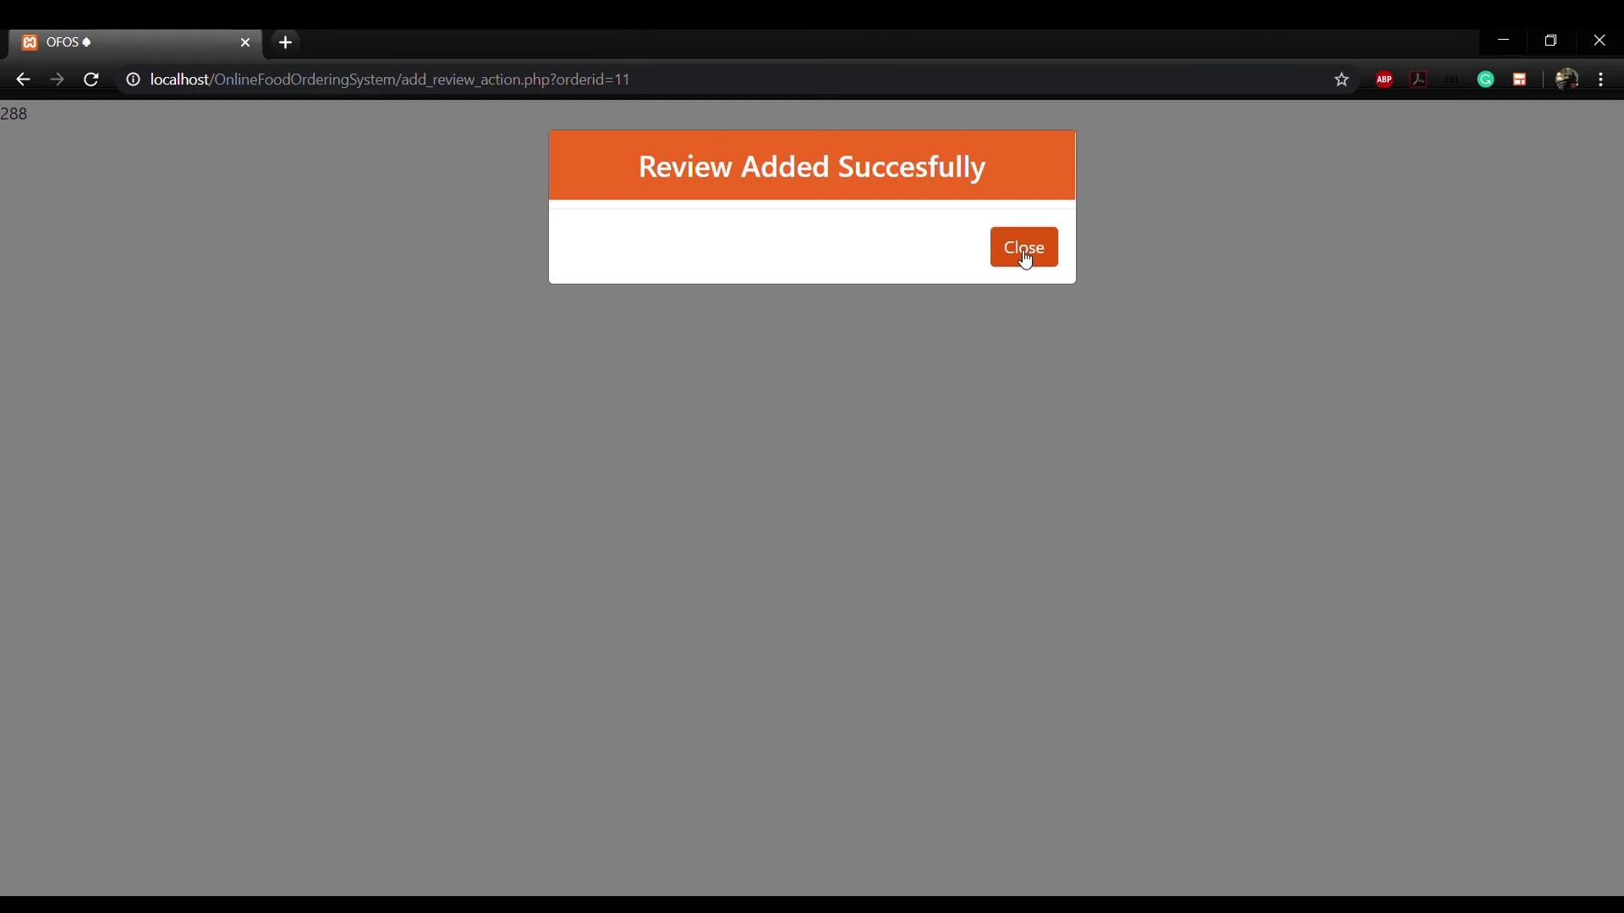
# Step: Add 'LBS Hall, IIT Kharagpur' as a new customer address and close the confirmation
pyautogui.click(1024, 253)
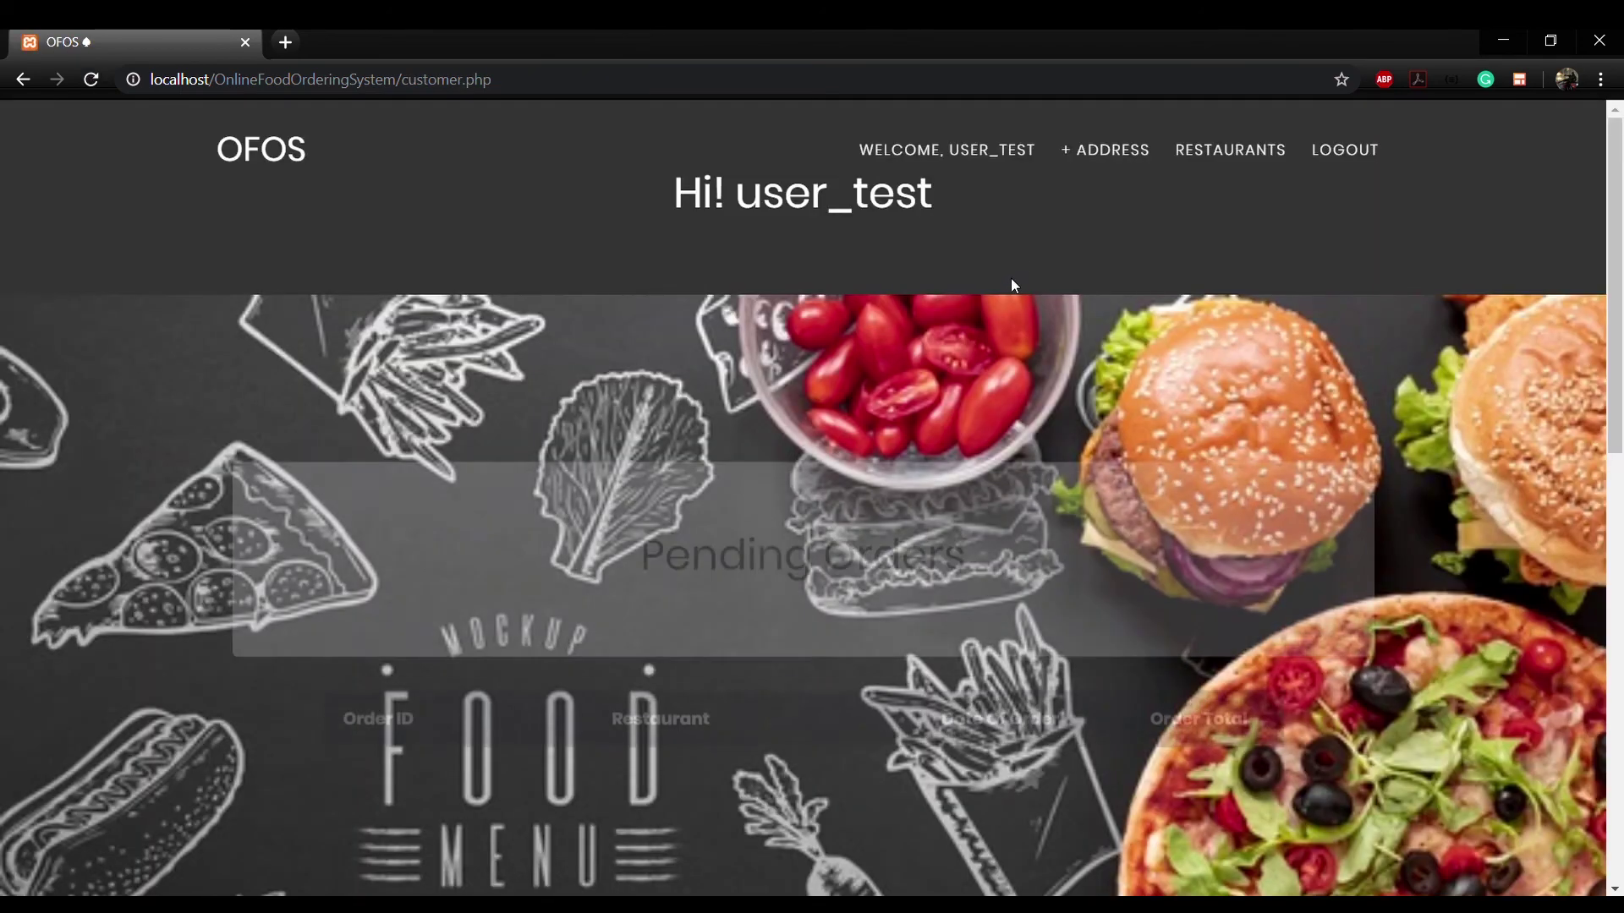
pyautogui.scroll(-6, 972, 342)
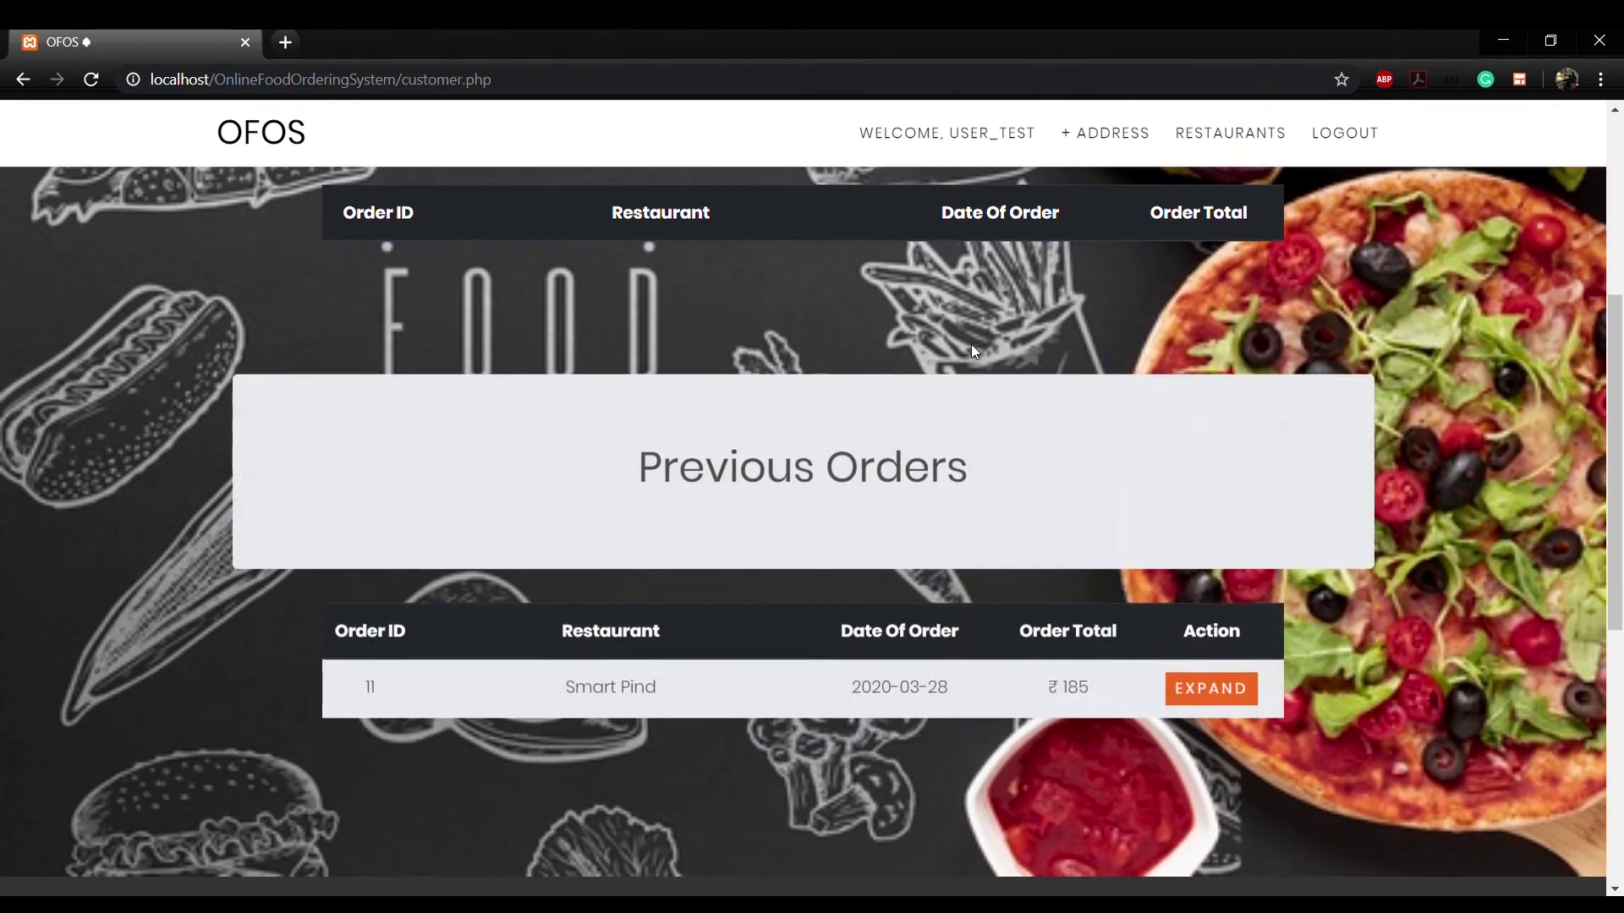
pyautogui.scroll(5, 971, 343)
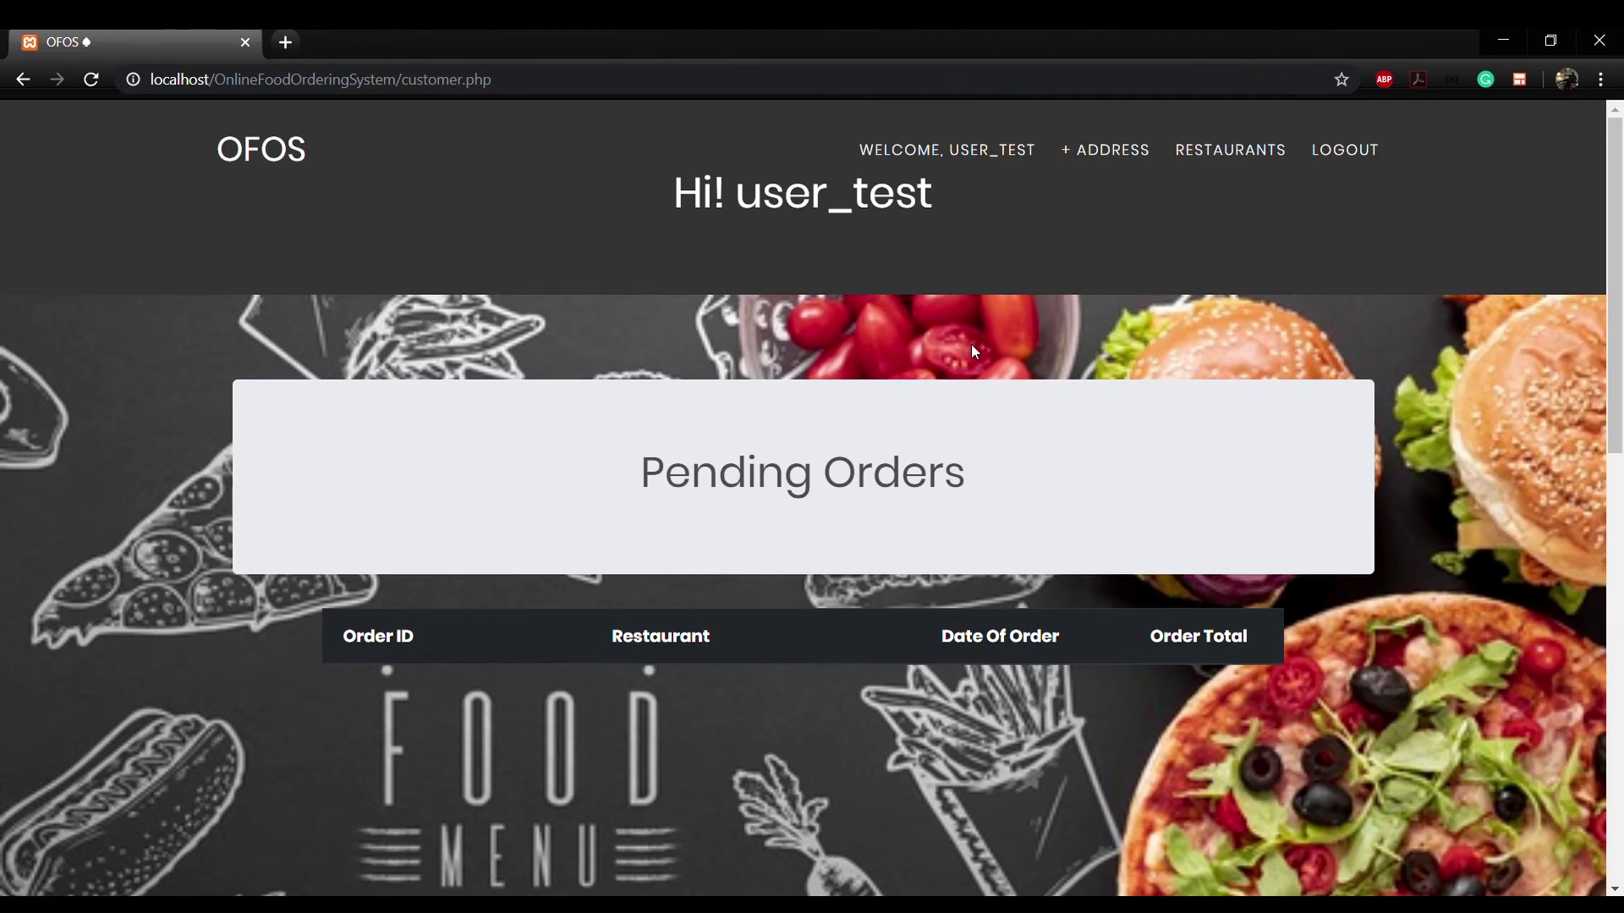
pyautogui.click(1099, 160)
pyautogui.click(876, 538)
pyautogui.write('LBS Hall<')
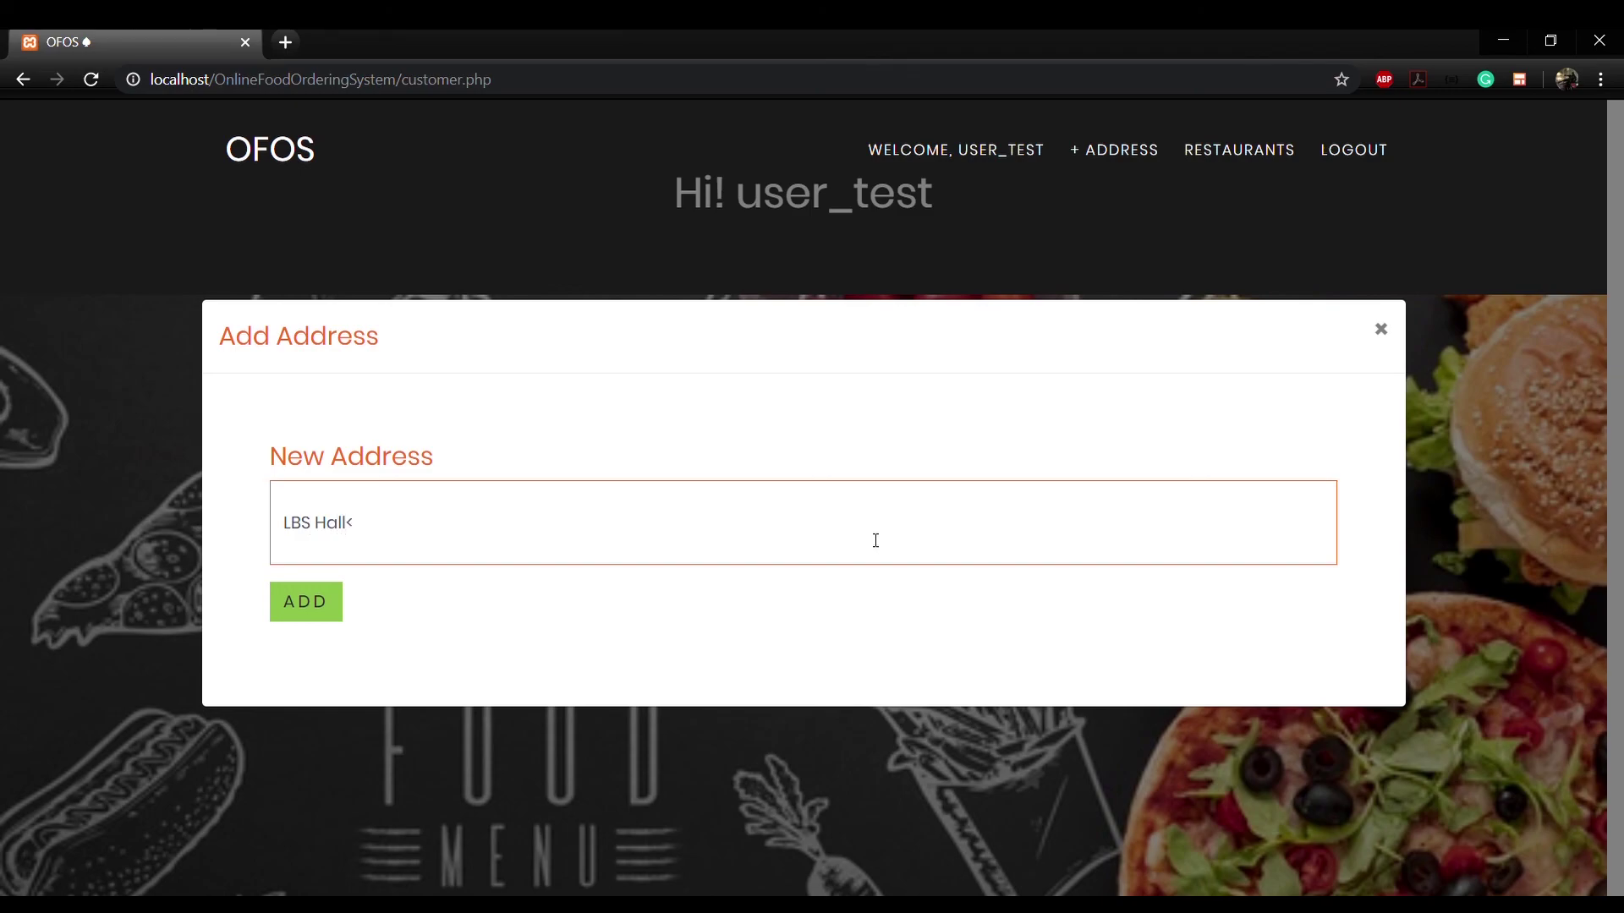
pyautogui.press('BackSpace')
pyautogui.write(', IIT Kharagpur')
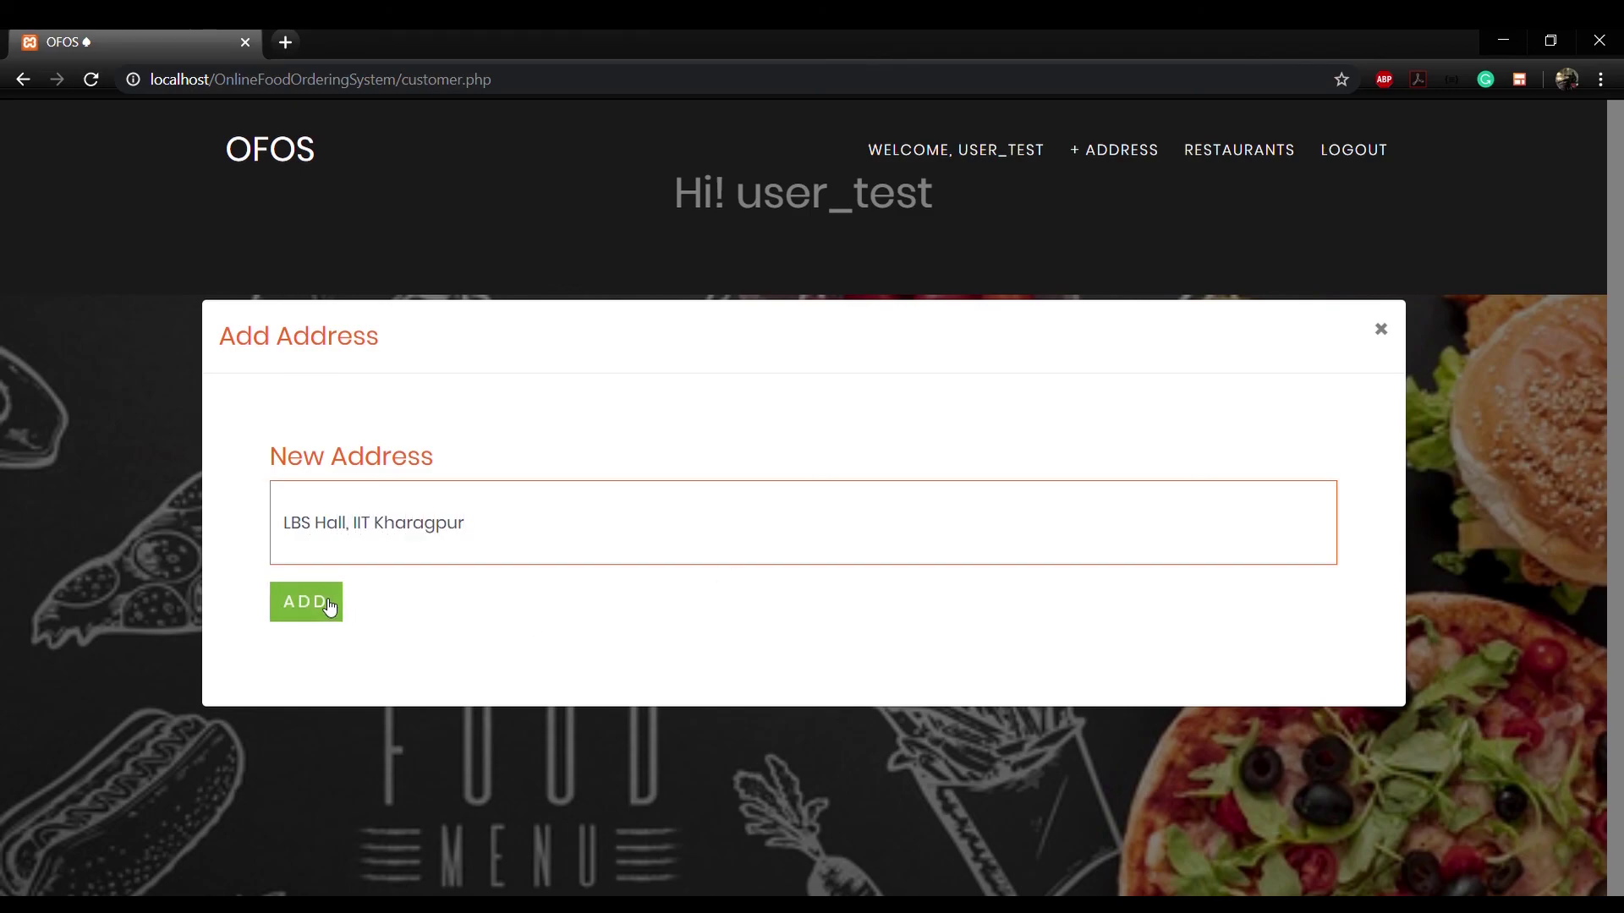
pyautogui.click(329, 604)
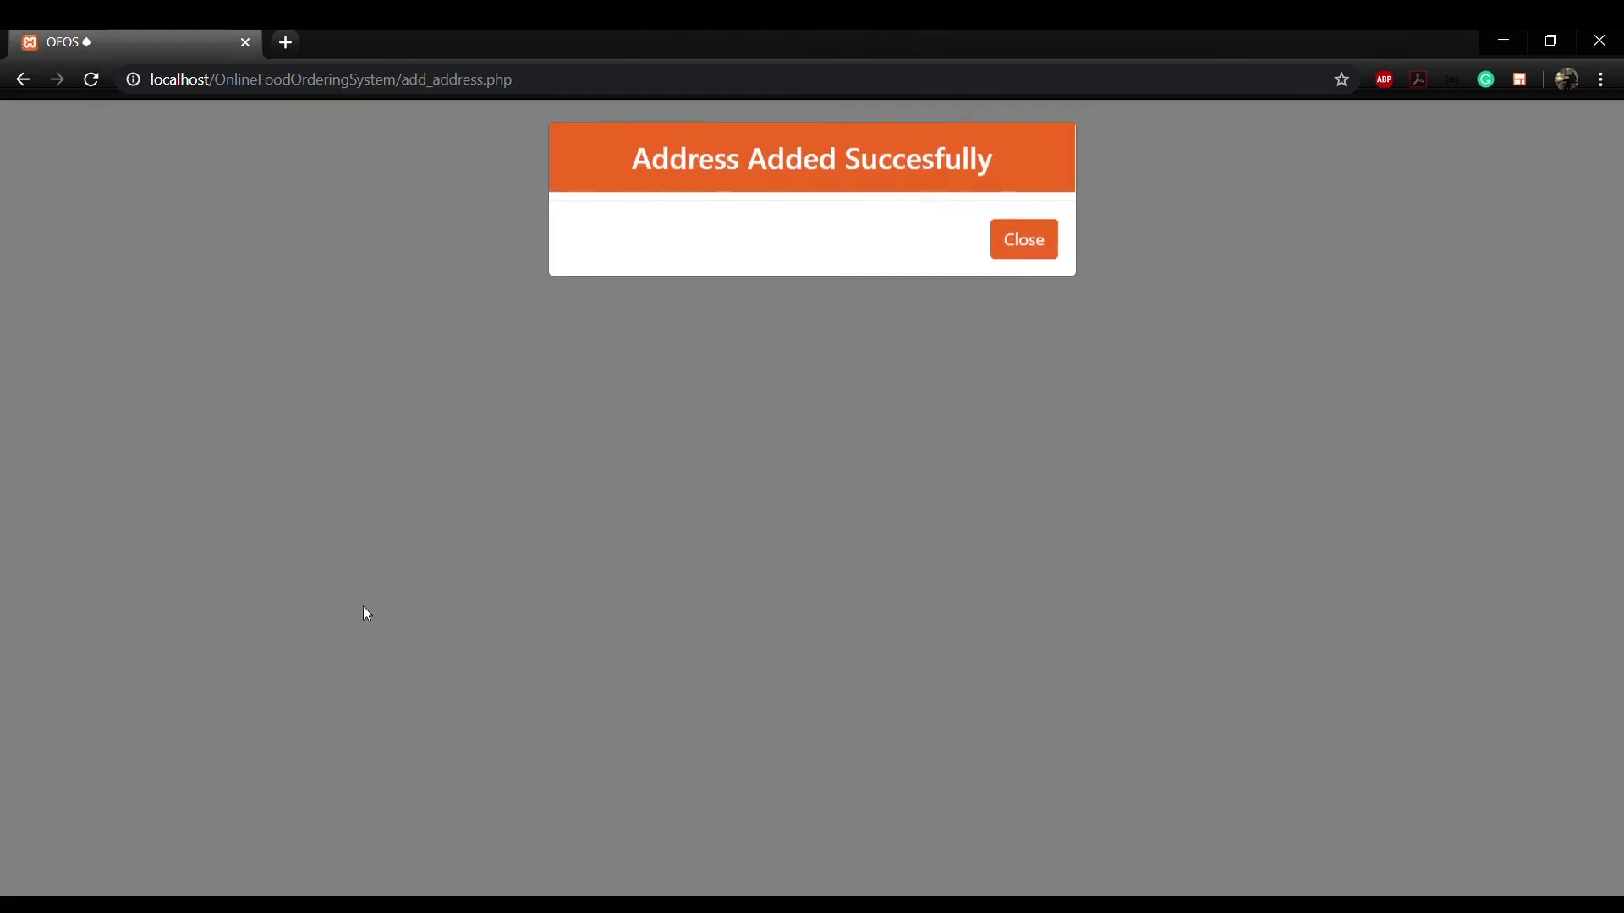
pyautogui.click(1029, 253)
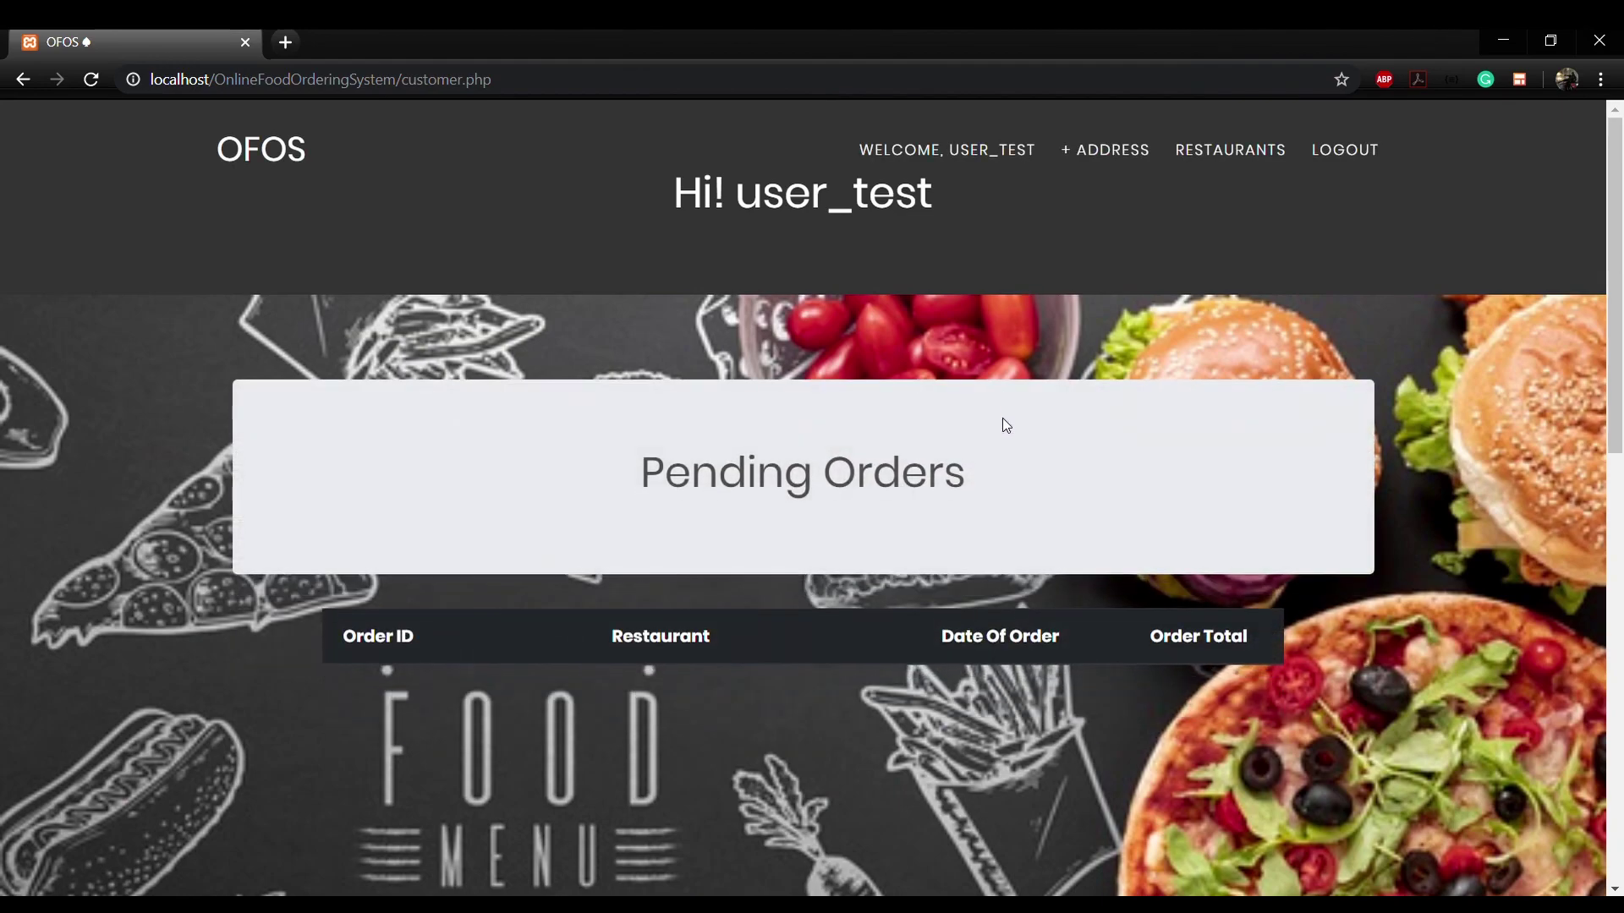
# Step: Log out from the top navigation bar
pyautogui.click(1333, 157)
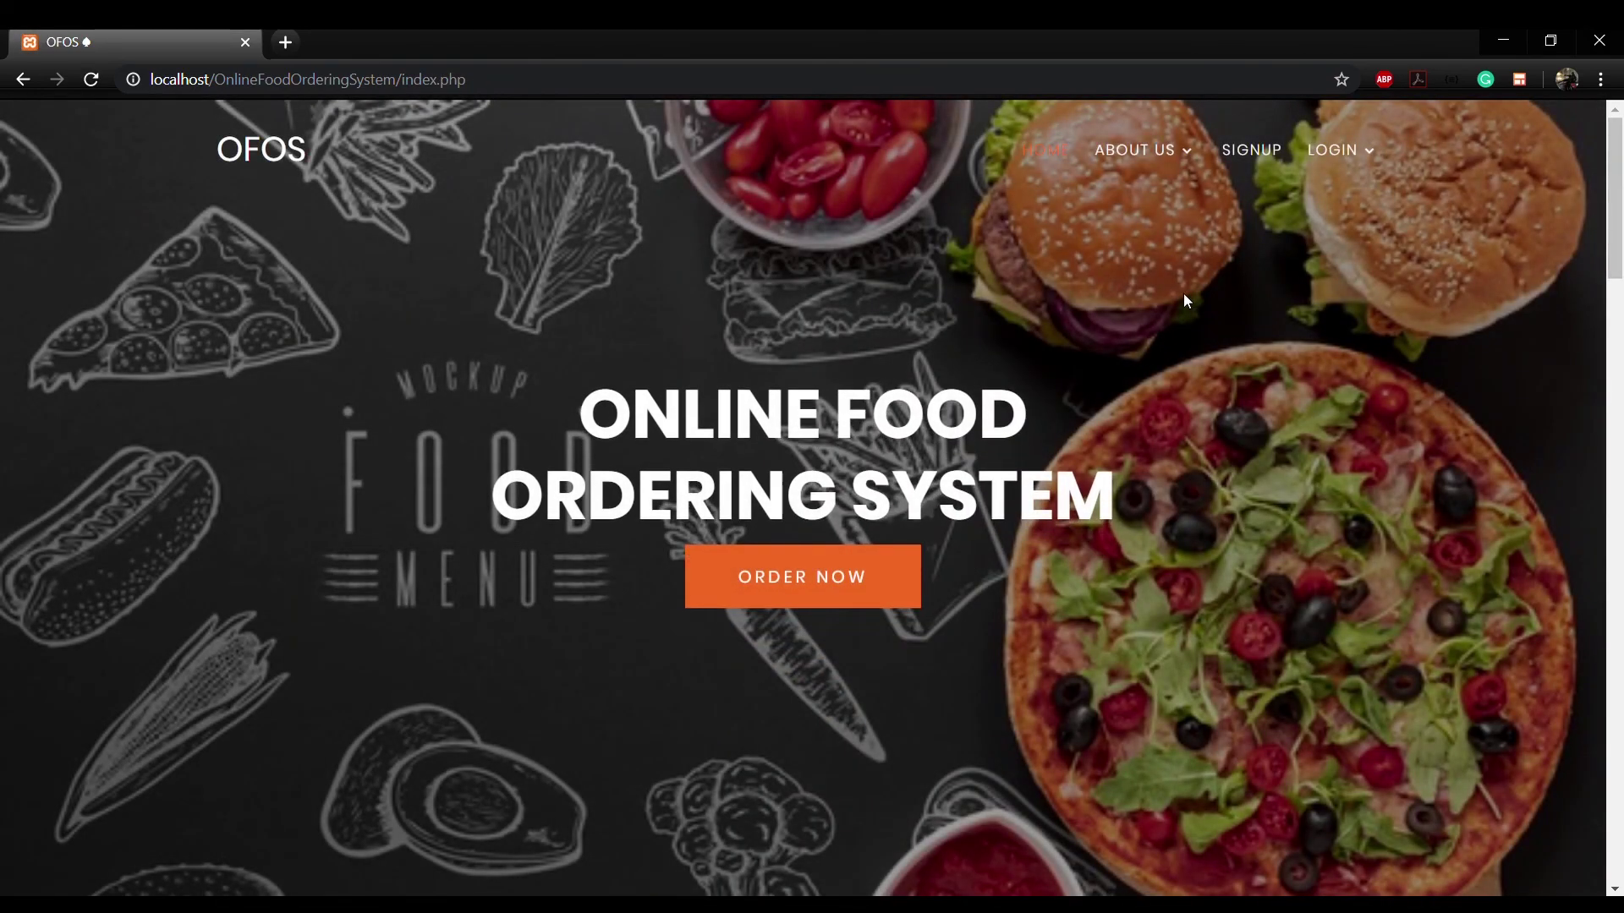